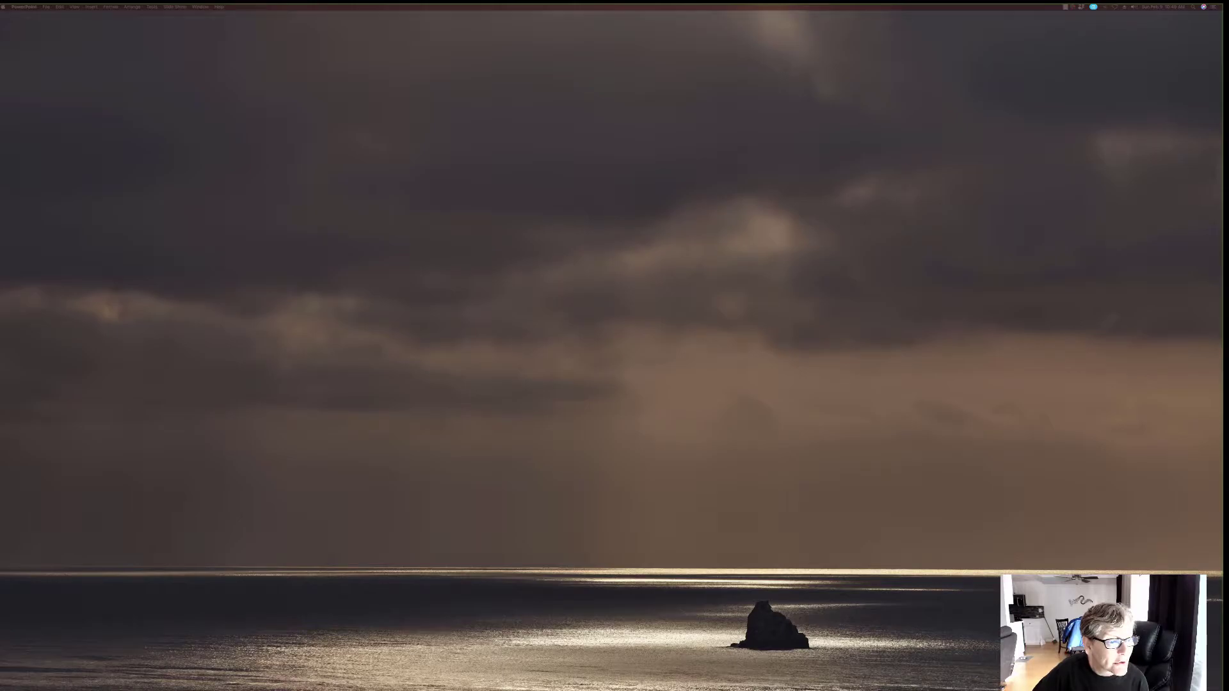
Step: Review the server roles and features in the SCCM DP server's Add Roles and Features Wizard, including Remote Differential Compression, without installing anything
{"action": "key", "text": "ctrl+Left"}
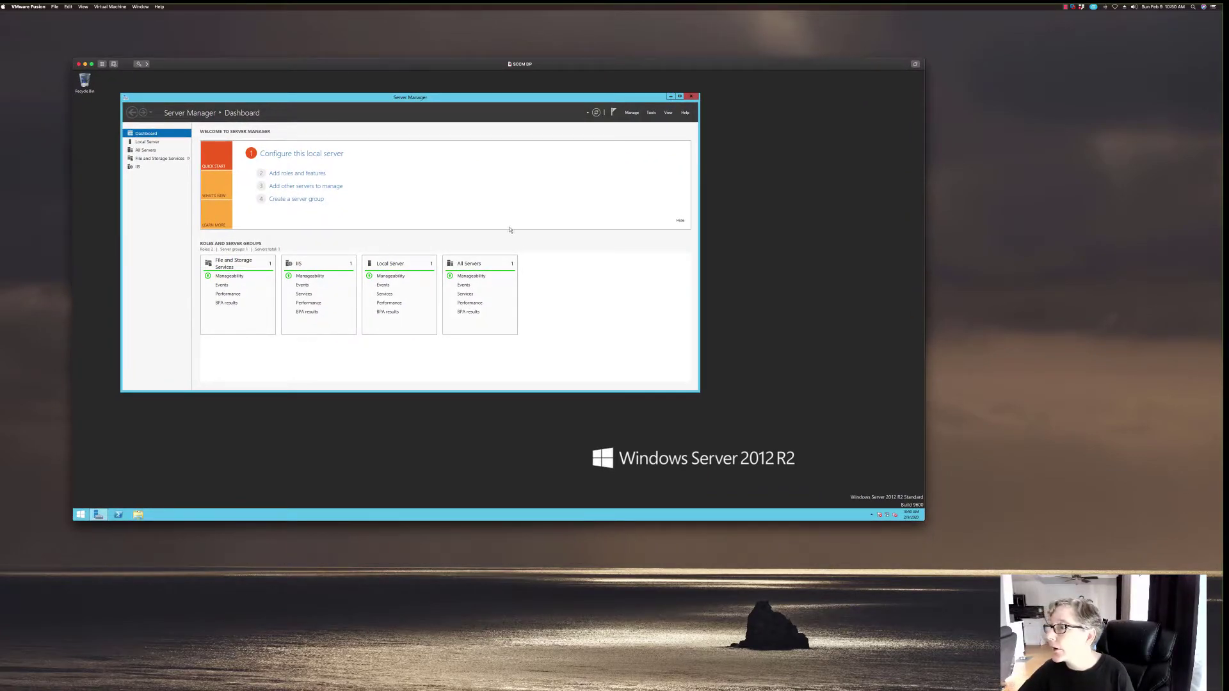
{"action": "left_click", "coordinate": [630, 113]}
{"action": "left_click", "coordinate": [634, 126]}
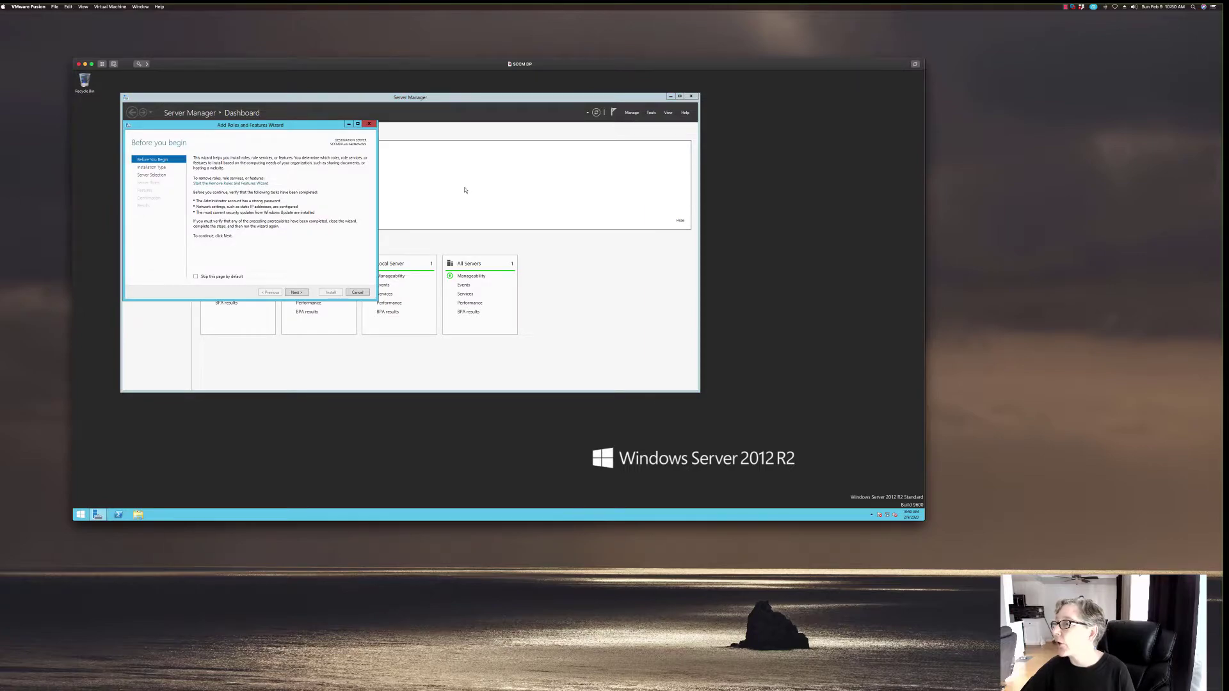
{"action": "left_click", "coordinate": [296, 292]}
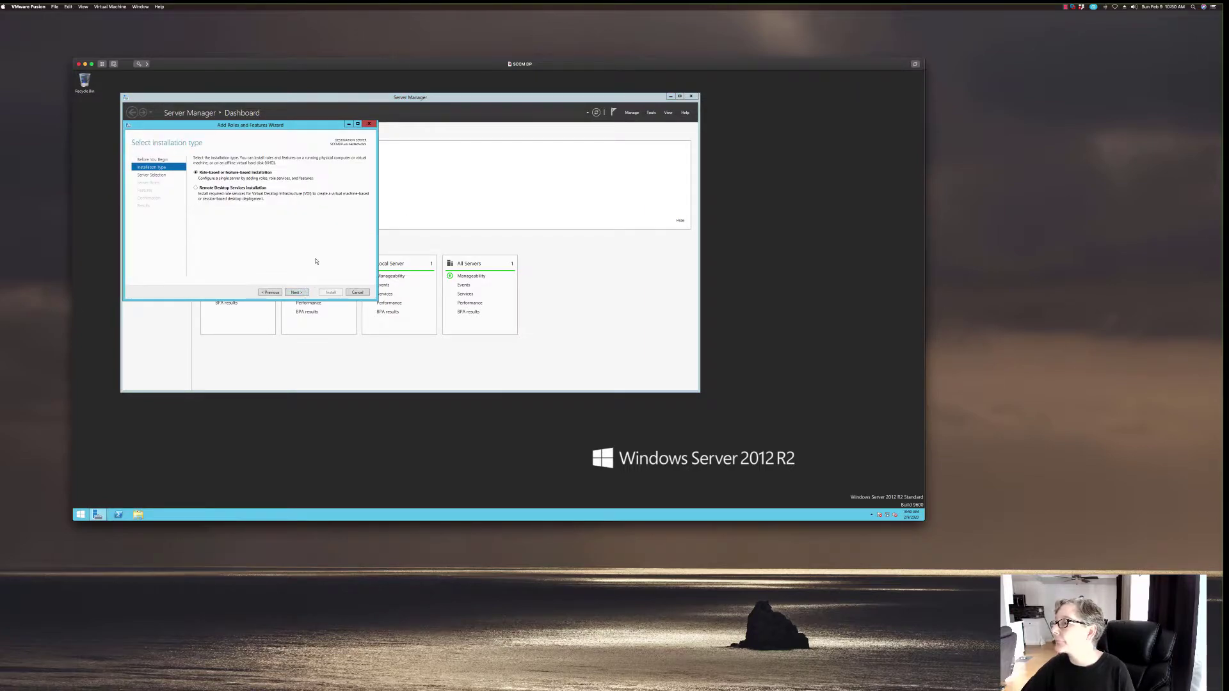
{"action": "left_click", "coordinate": [302, 292]}
{"action": "left_click", "coordinate": [296, 292]}
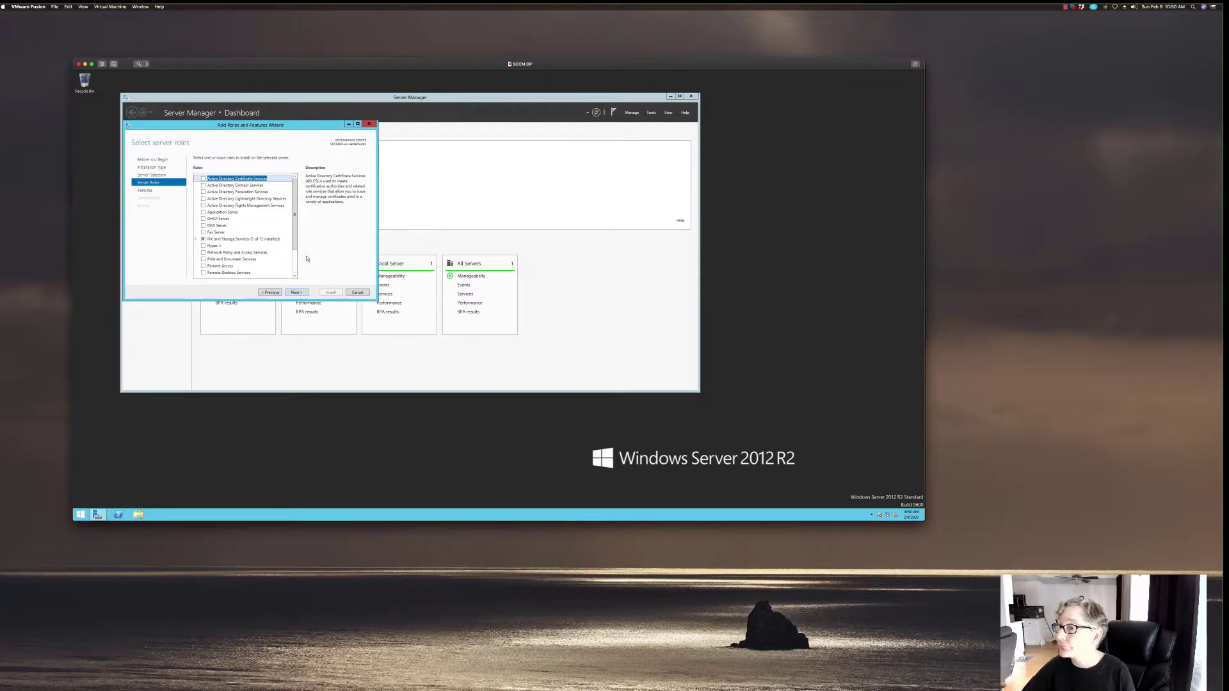
{"action": "left_click", "coordinate": [296, 292]}
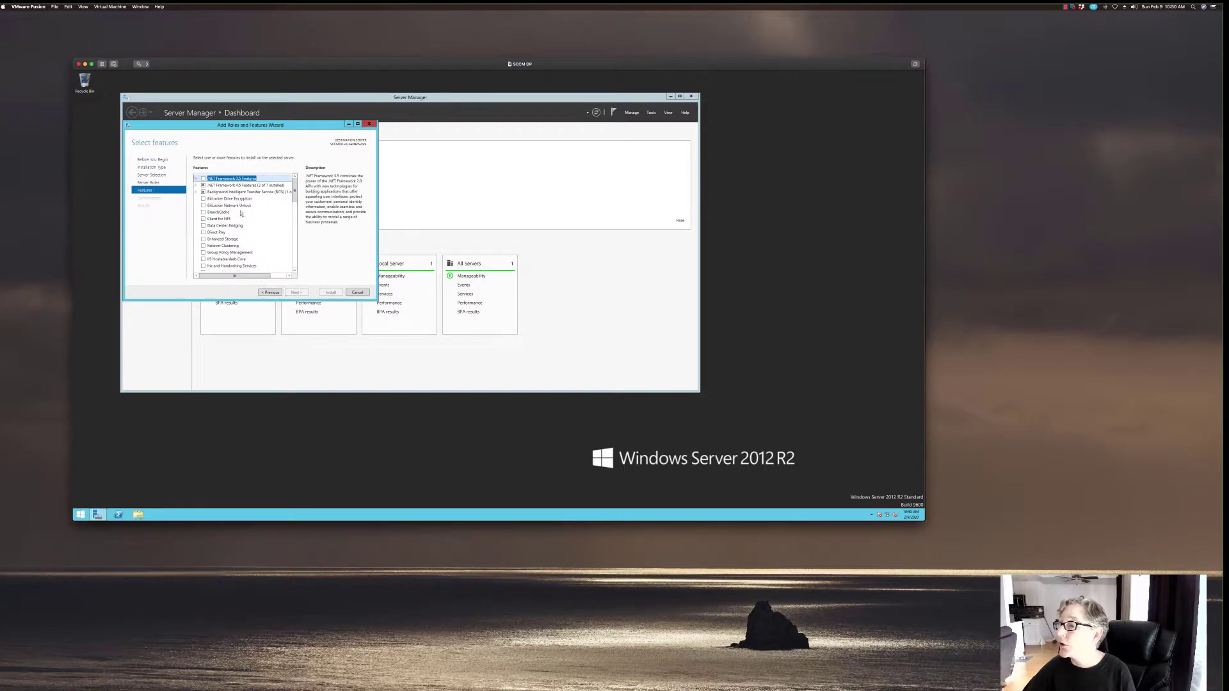
{"action": "left_click_drag", "start_coordinate": [295, 192], "coordinate": [294, 223]}
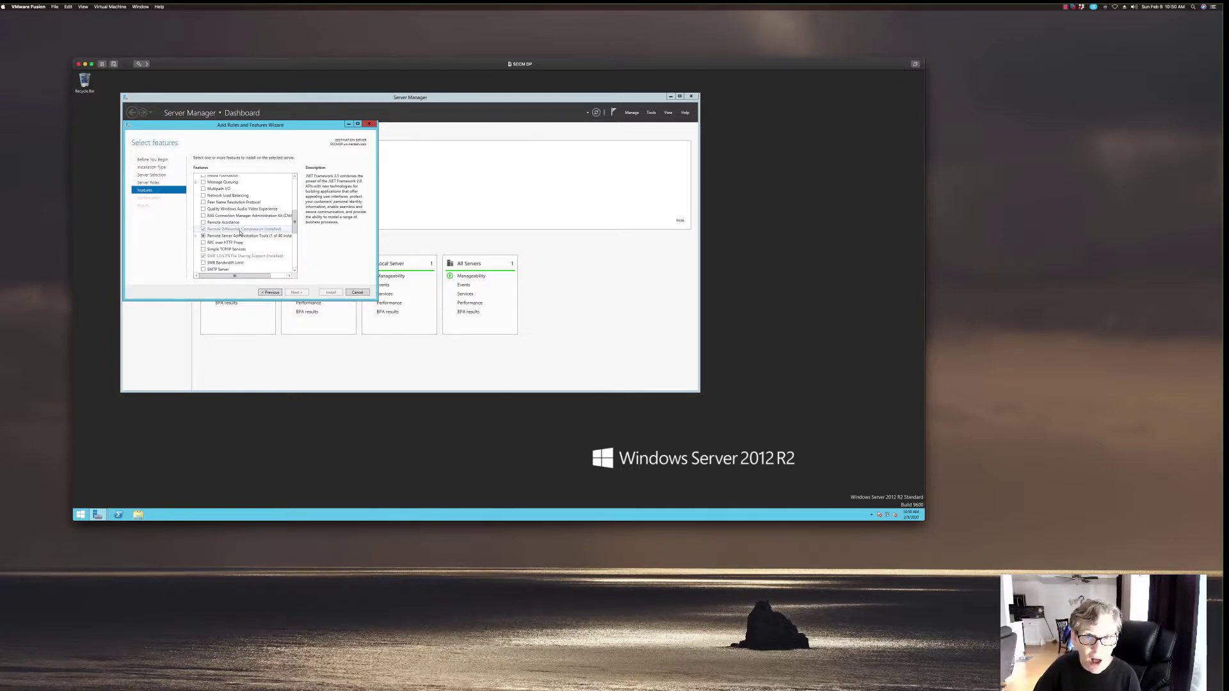
{"action": "left_click", "coordinate": [357, 292]}
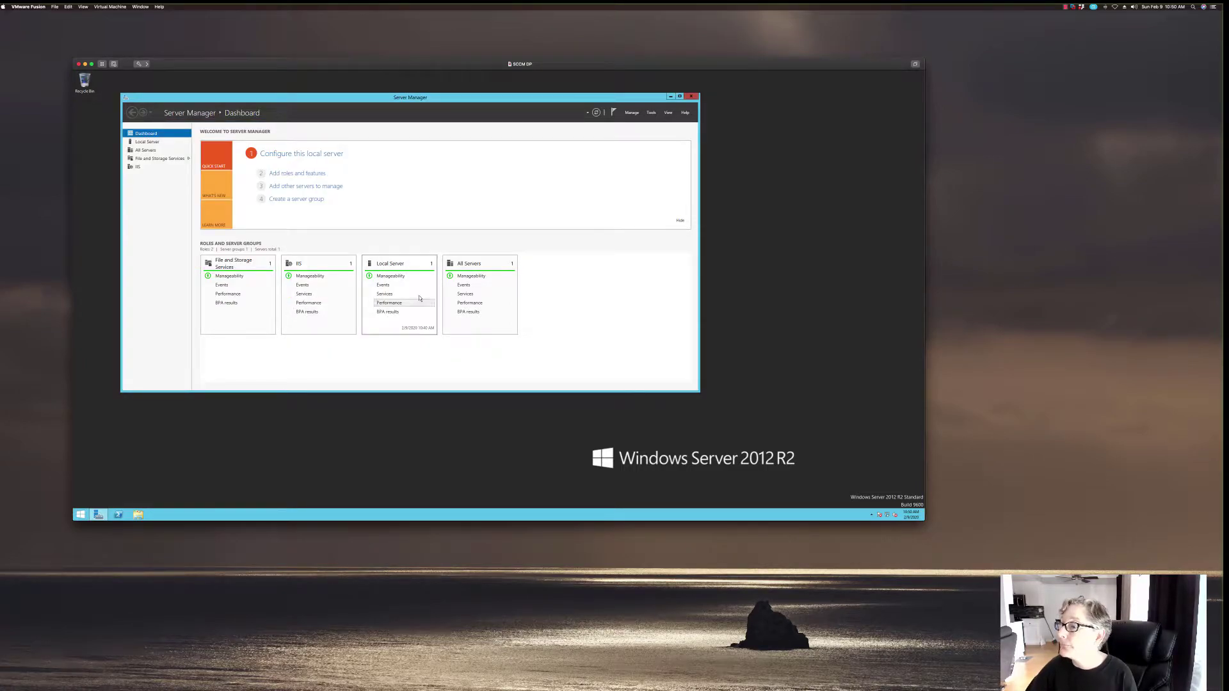
Step: Create a rich text document named NO_SMS_ON_DRIVE.SMS in the root of the C: drive, and view the SCCM (E:) drive
{"action": "left_click", "coordinate": [139, 514]}
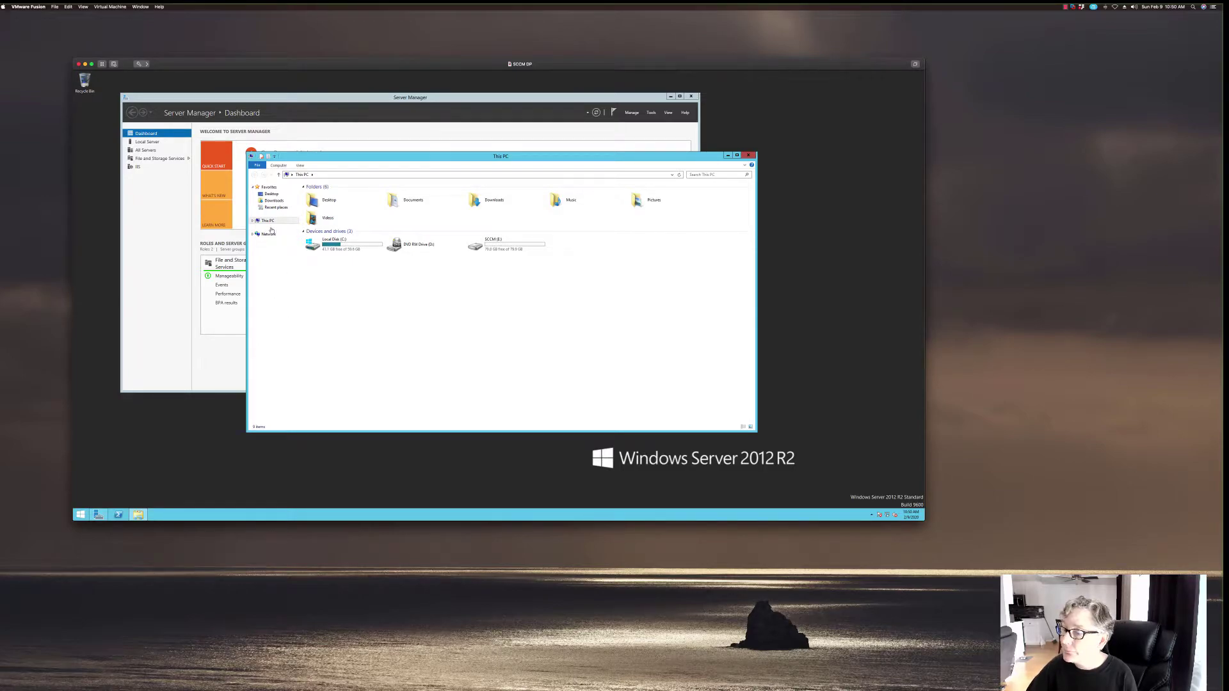
{"action": "double_click", "coordinate": [320, 243]}
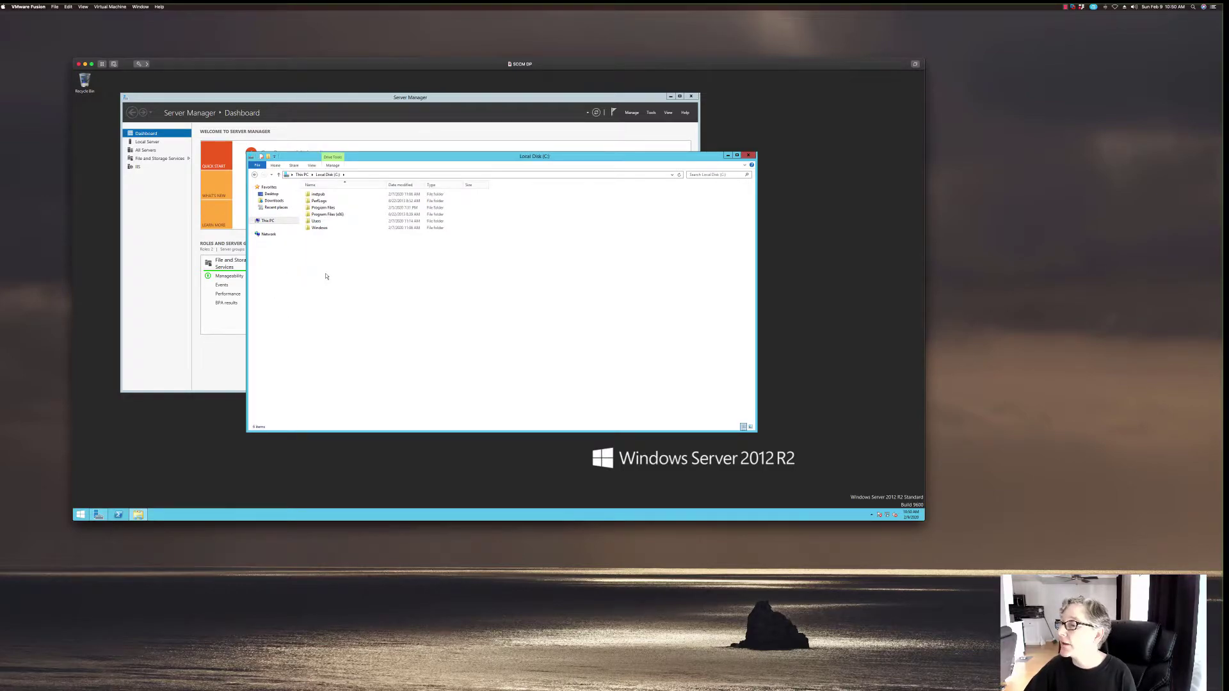
{"action": "right_click", "coordinate": [338, 286]}
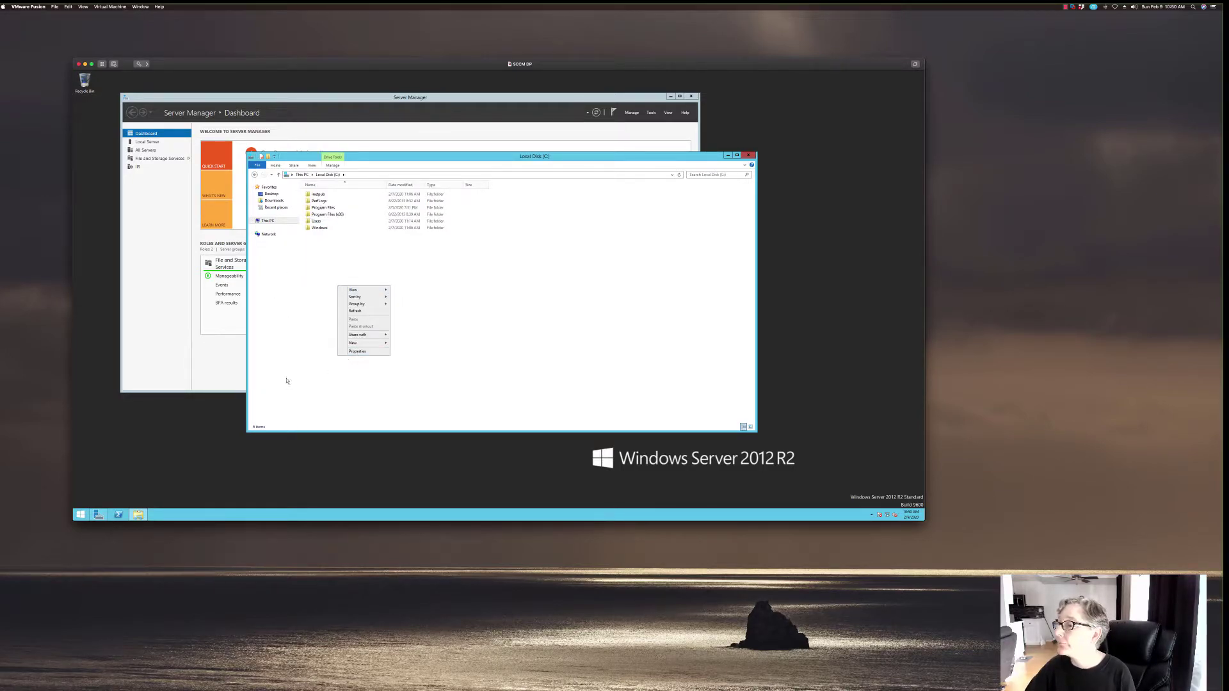
{"action": "mouse_move", "coordinate": [362, 344]}
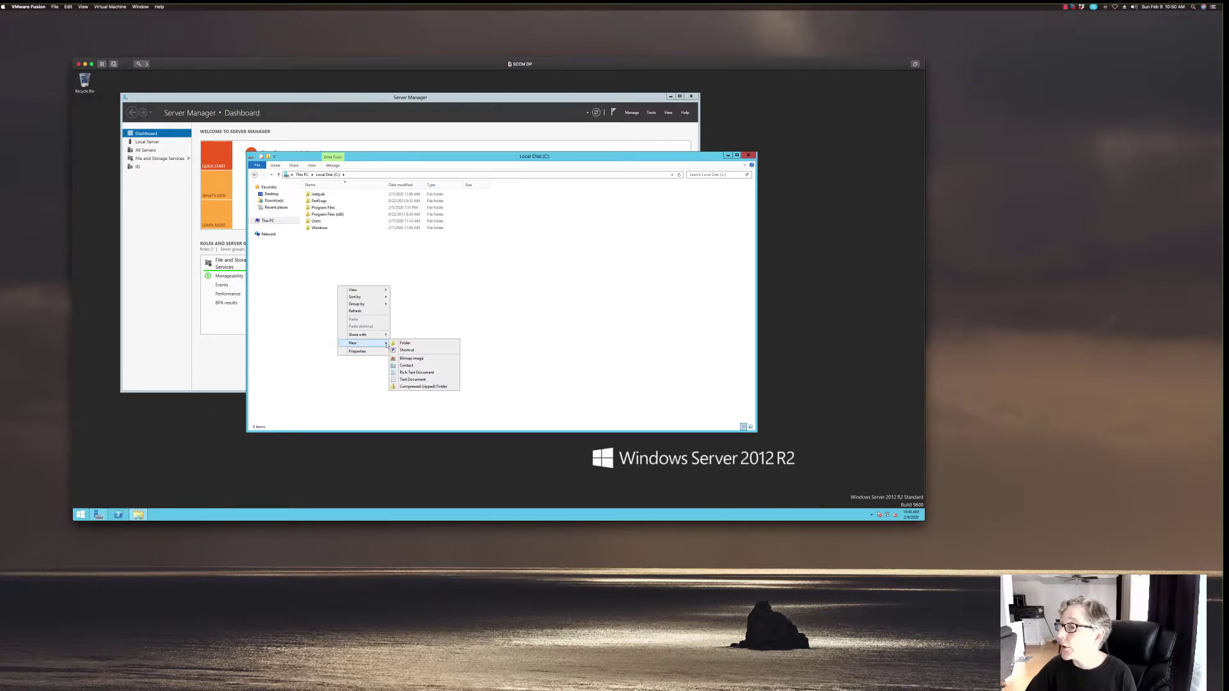
{"action": "left_click", "coordinate": [403, 373]}
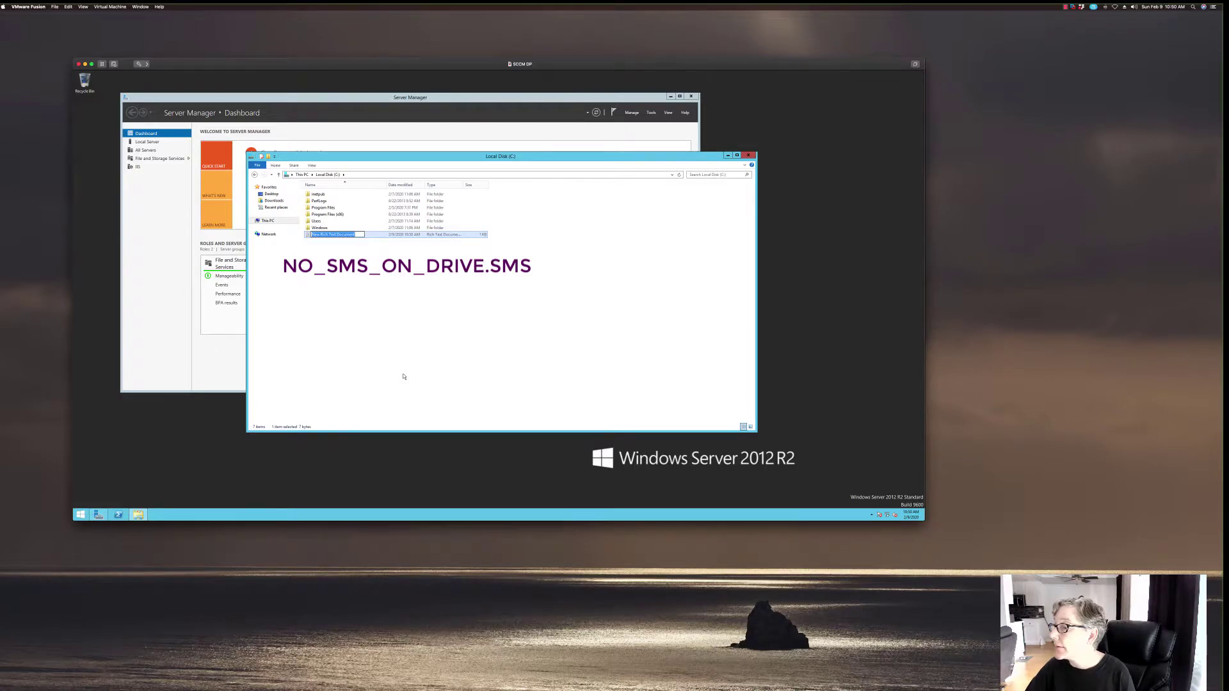
{"action": "type", "text": "NO_SMS_ON_DRI"}
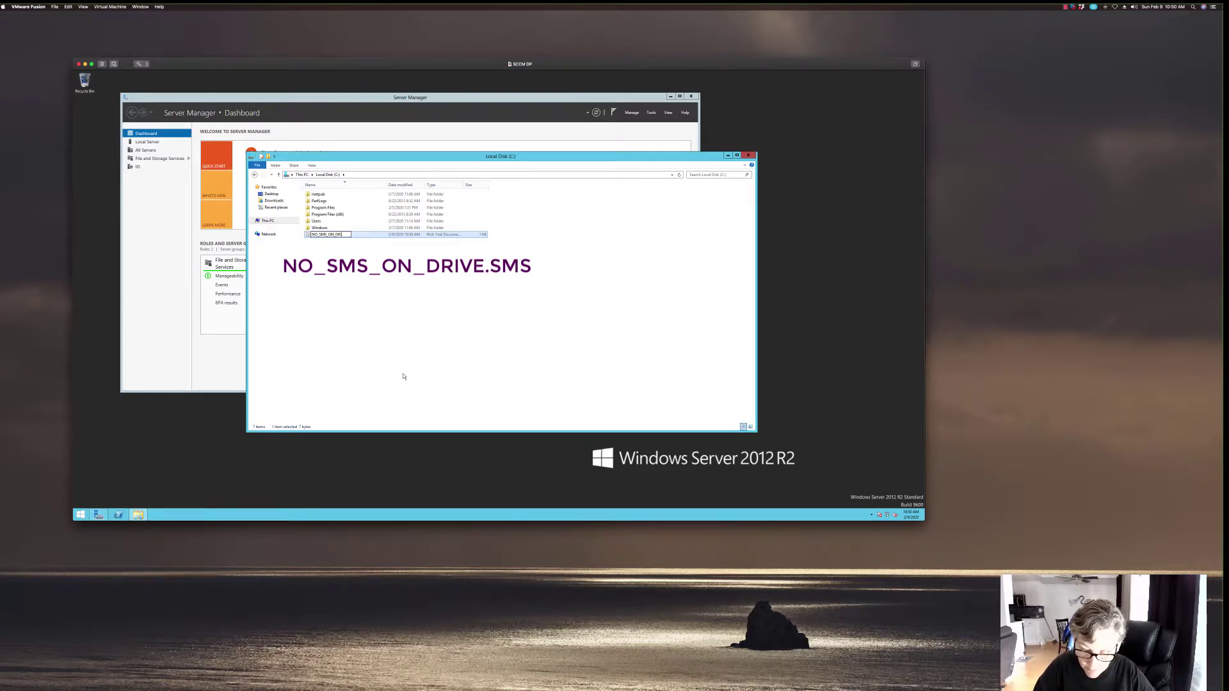
{"action": "type", "text": "VE.SMS"}
{"action": "key", "text": "Return"}
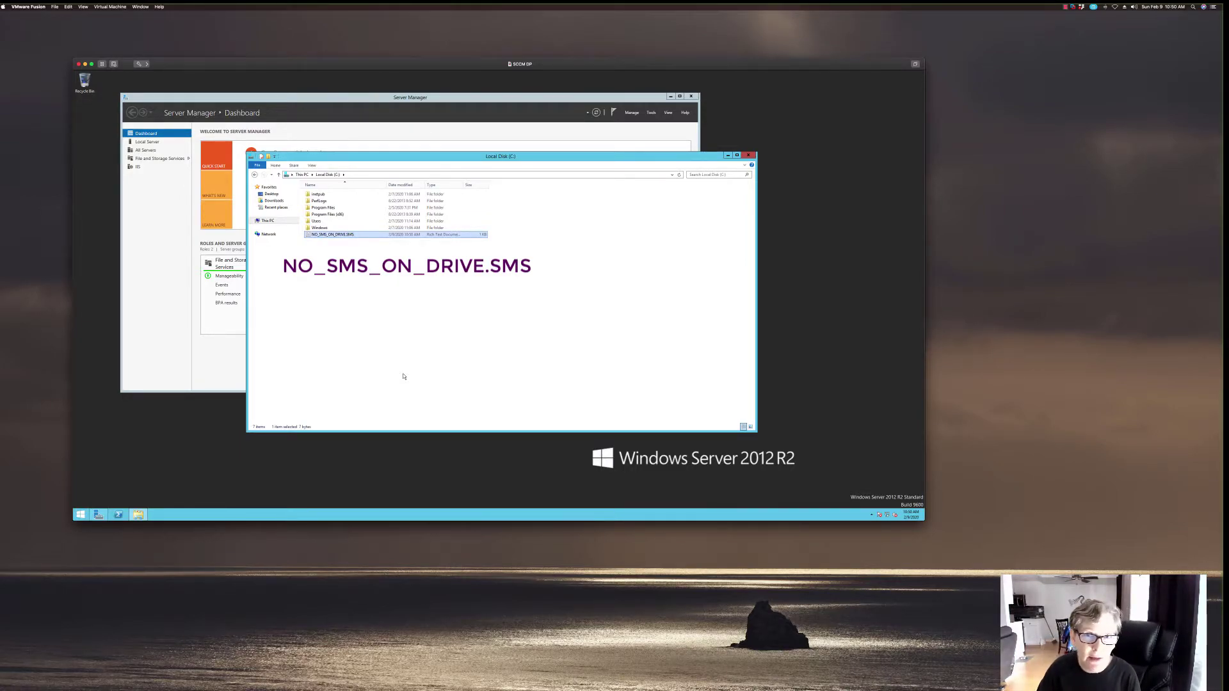
{"action": "left_click", "coordinate": [252, 221]}
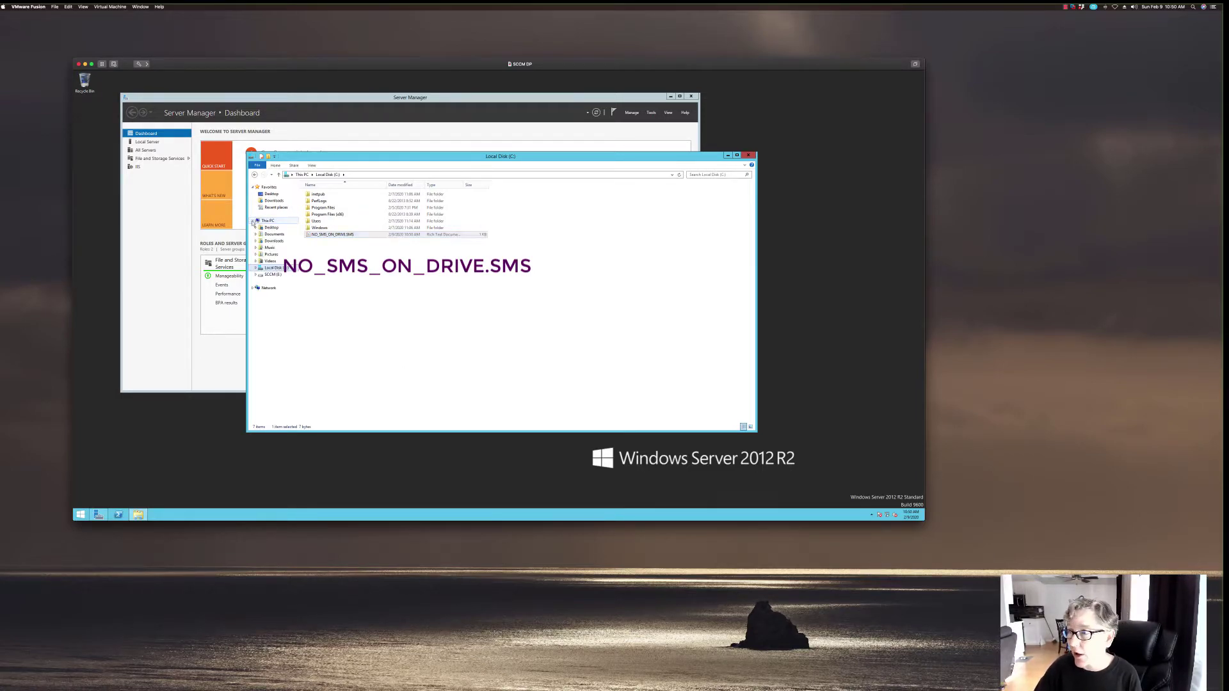
{"action": "left_click", "coordinate": [271, 275]}
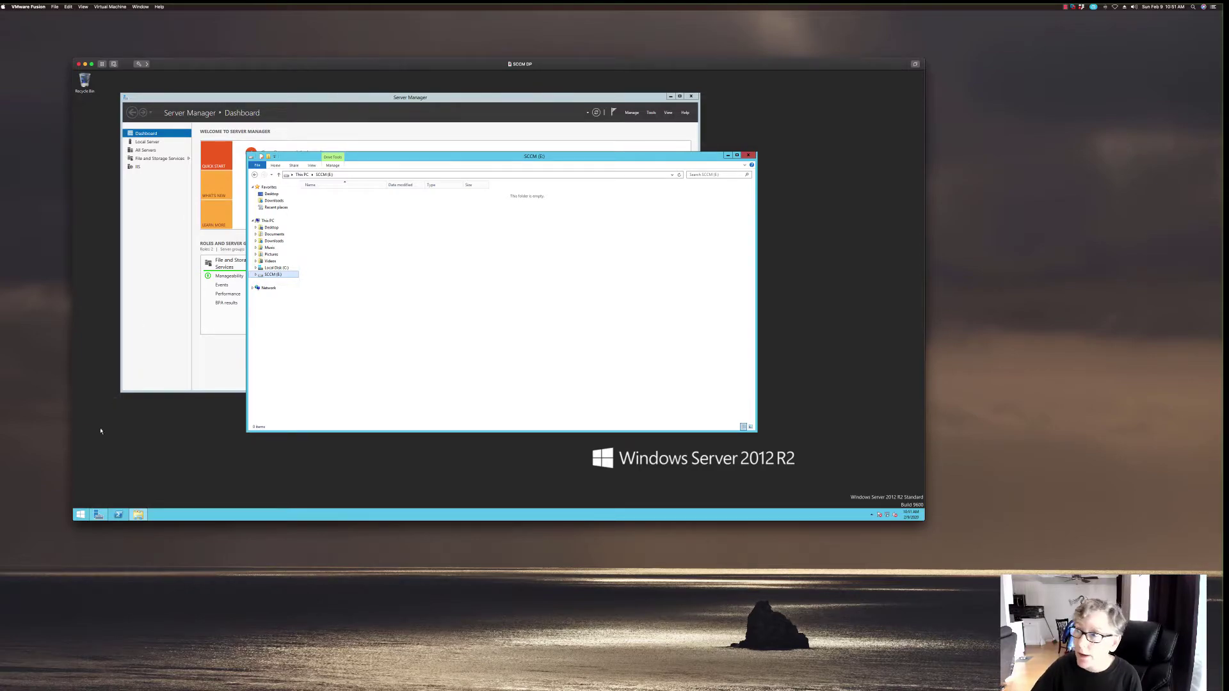
Step: Check the members of the local Administrators group in Computer Management, and close the management and file windows
{"action": "right_click", "coordinate": [84, 513]}
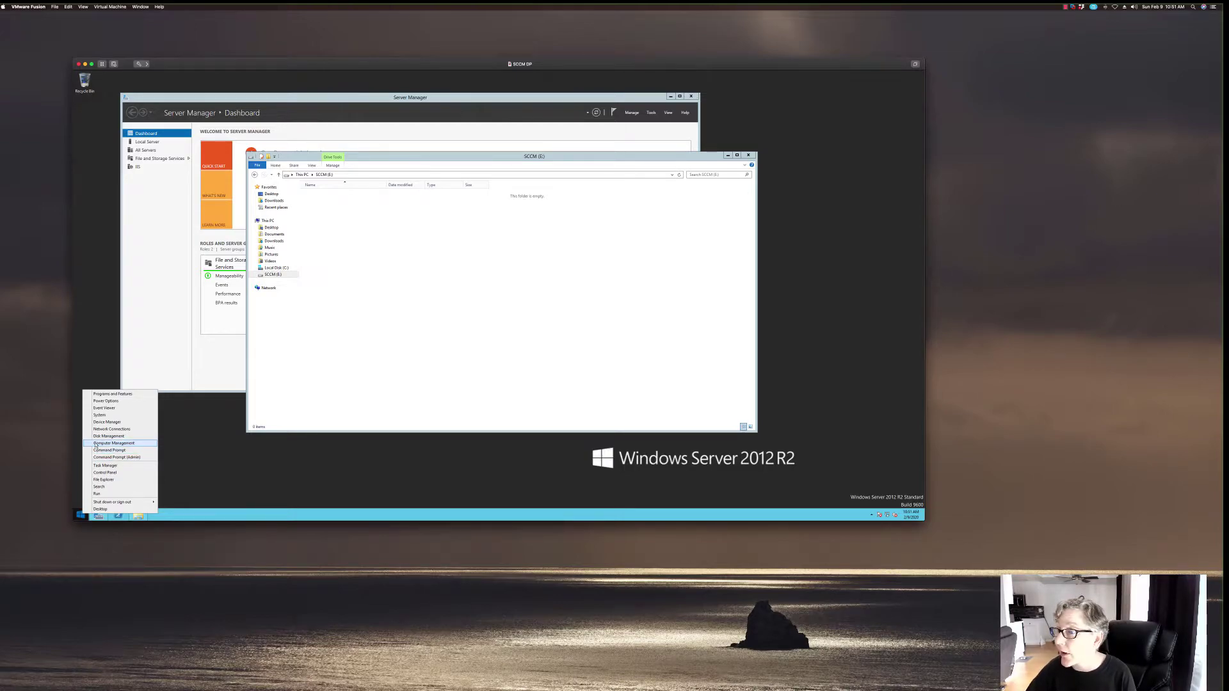
{"action": "left_click", "coordinate": [96, 444]}
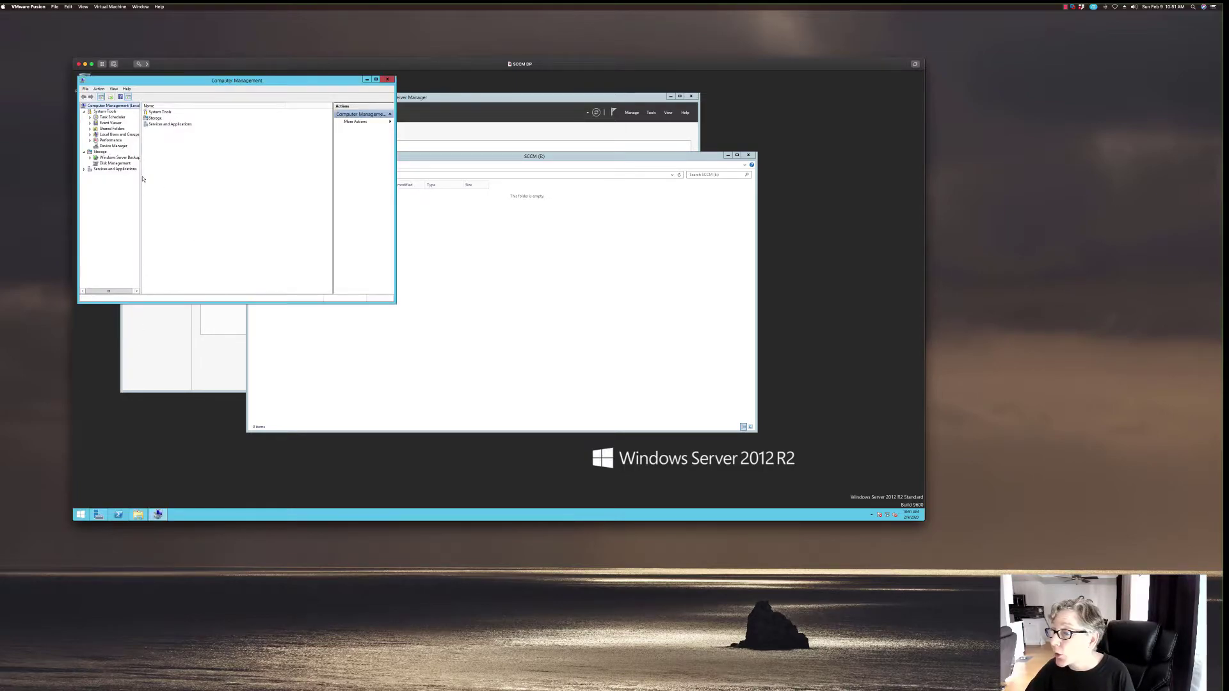
{"action": "left_click", "coordinate": [90, 135]}
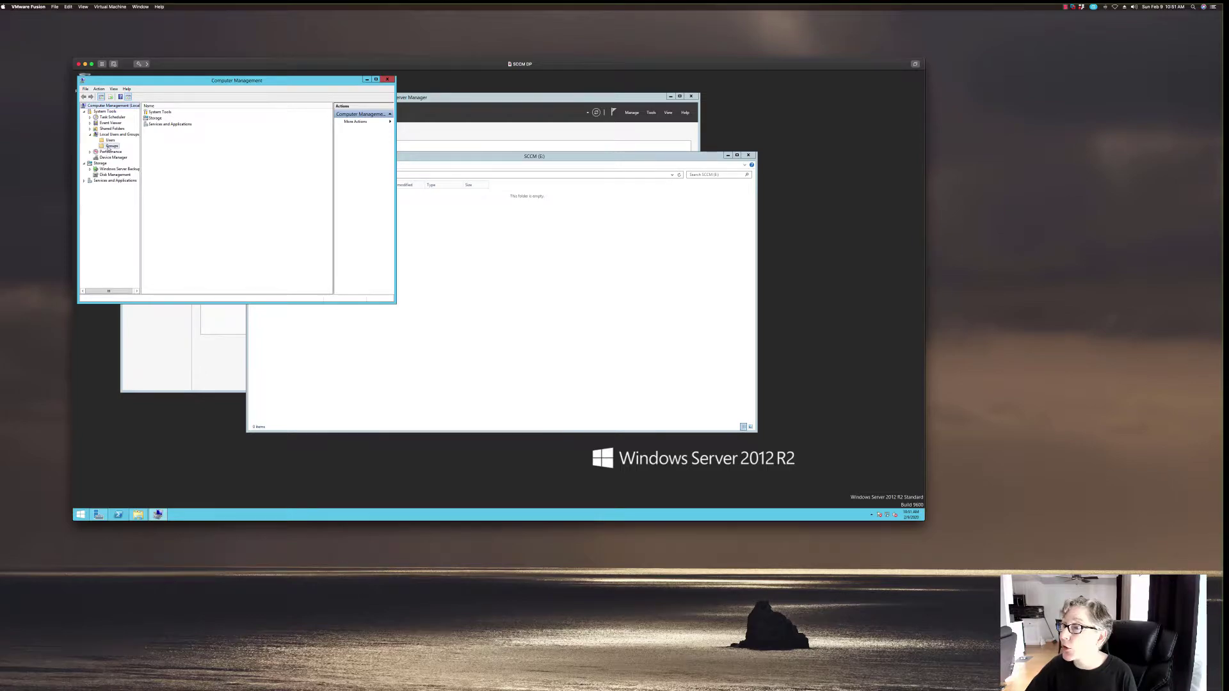
{"action": "left_click", "coordinate": [111, 146]}
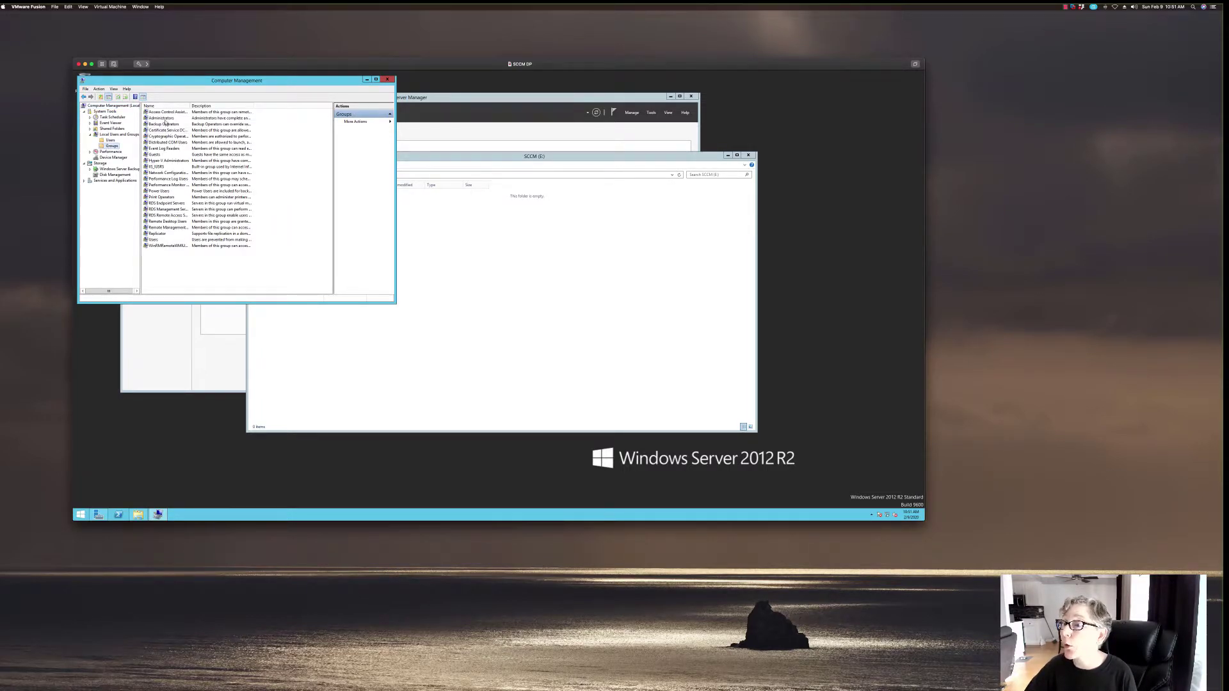
{"action": "double_click", "coordinate": [161, 118]}
{"action": "left_click", "coordinate": [200, 198]}
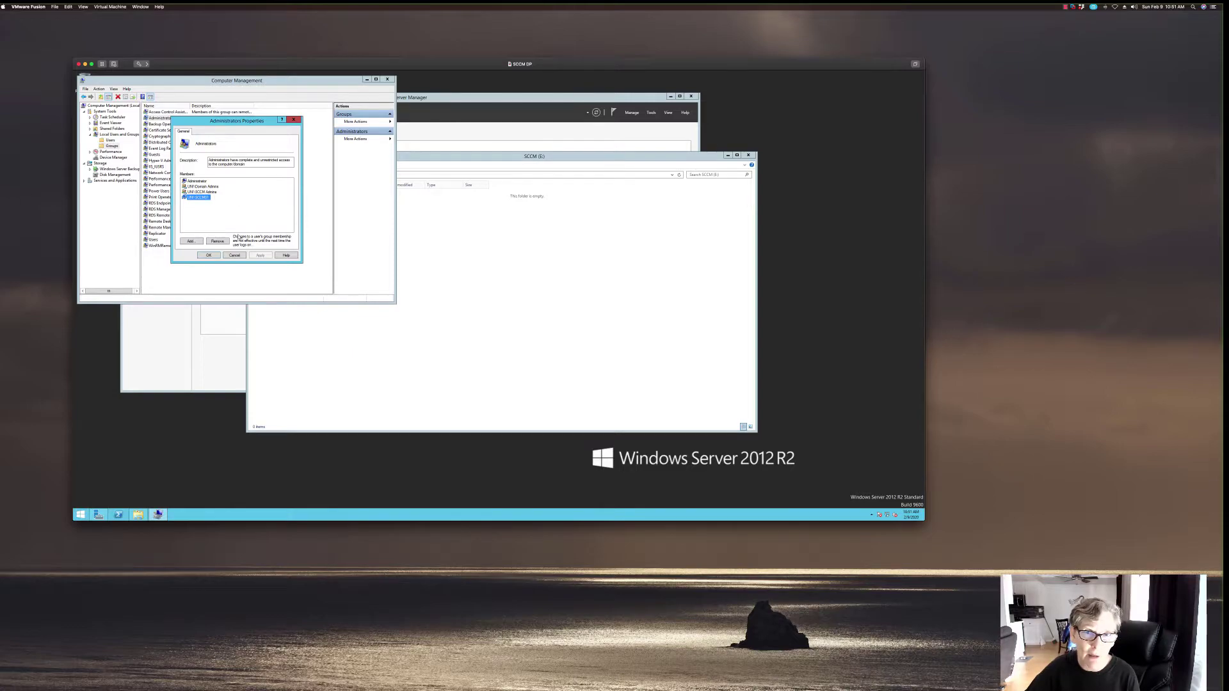
{"action": "left_click", "coordinate": [237, 254]}
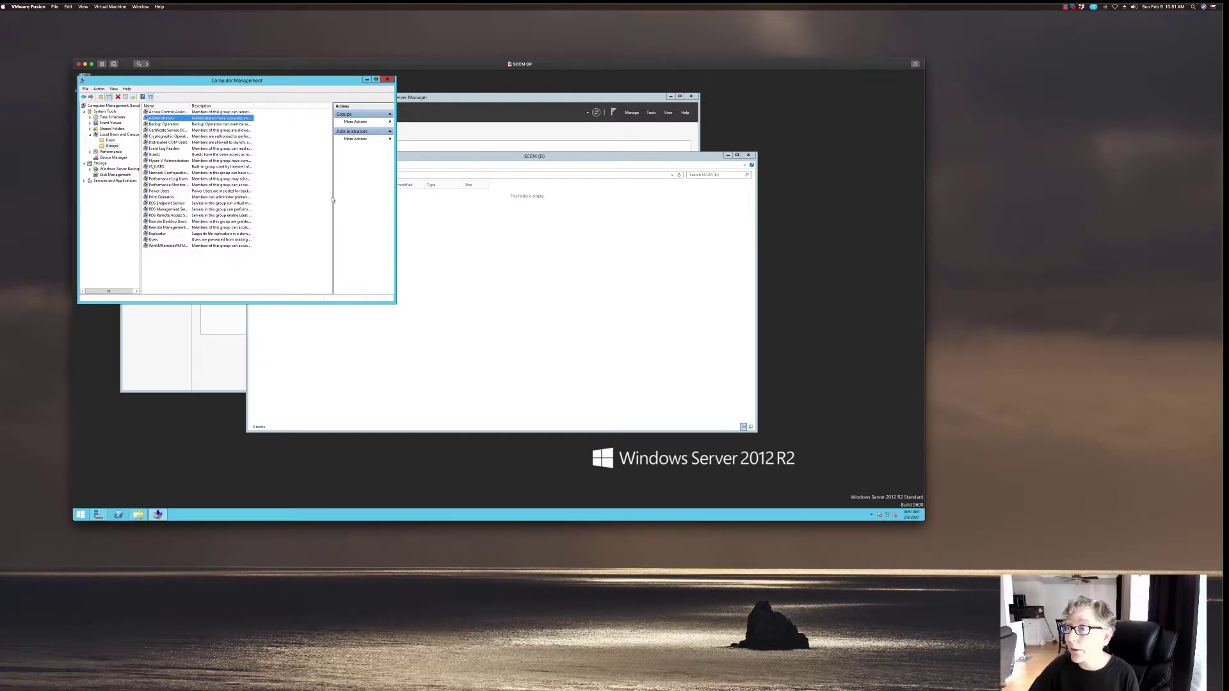
{"action": "left_click", "coordinate": [388, 80]}
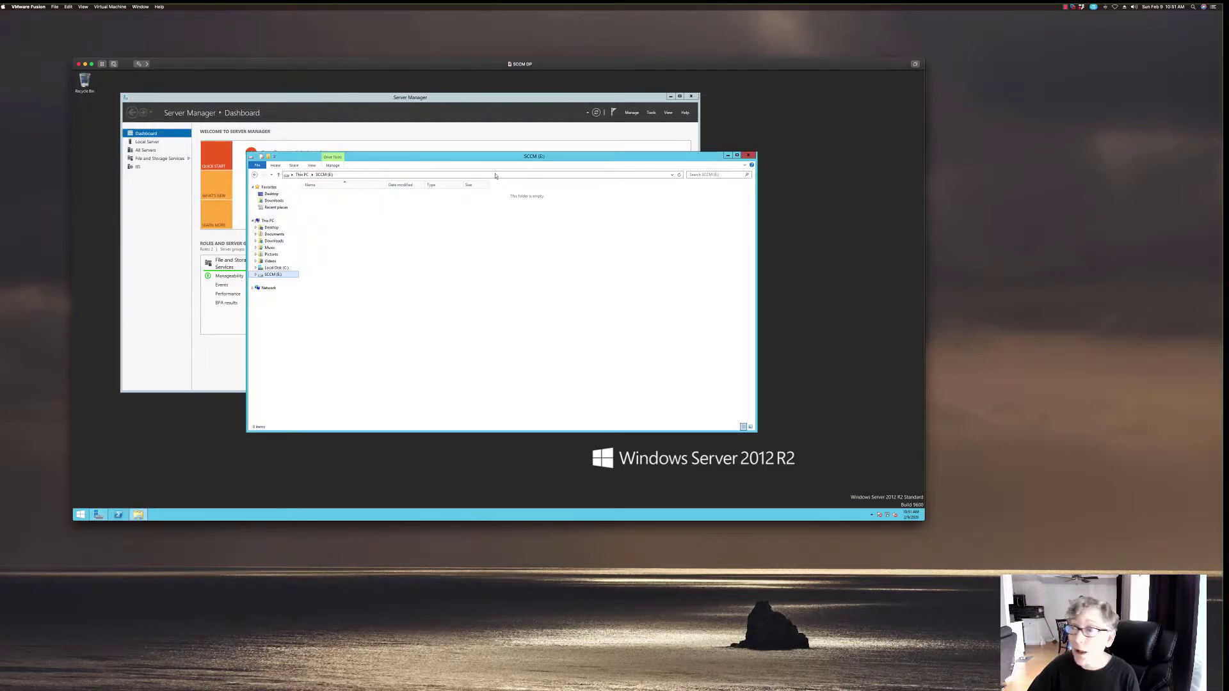
{"action": "left_click", "coordinate": [747, 155]}
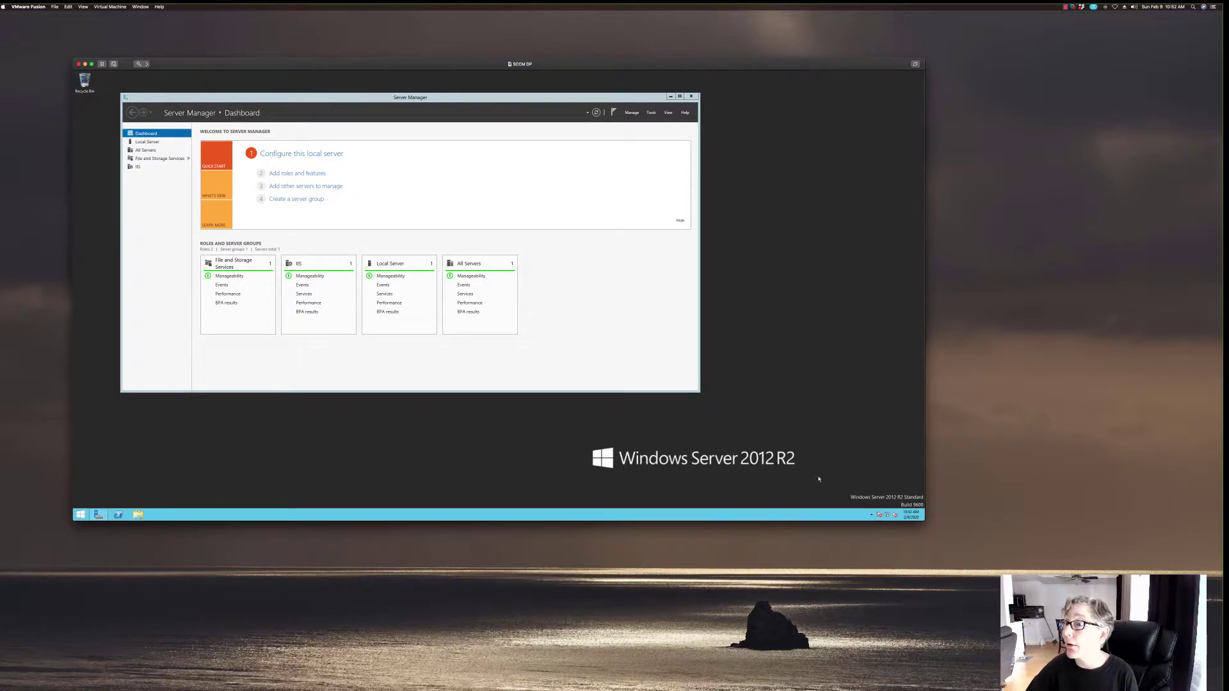
Step: Switch to the SCCM01 virtual machine and sign in to the UNI\administrator account with its password
{"action": "left_click", "coordinate": [85, 64]}
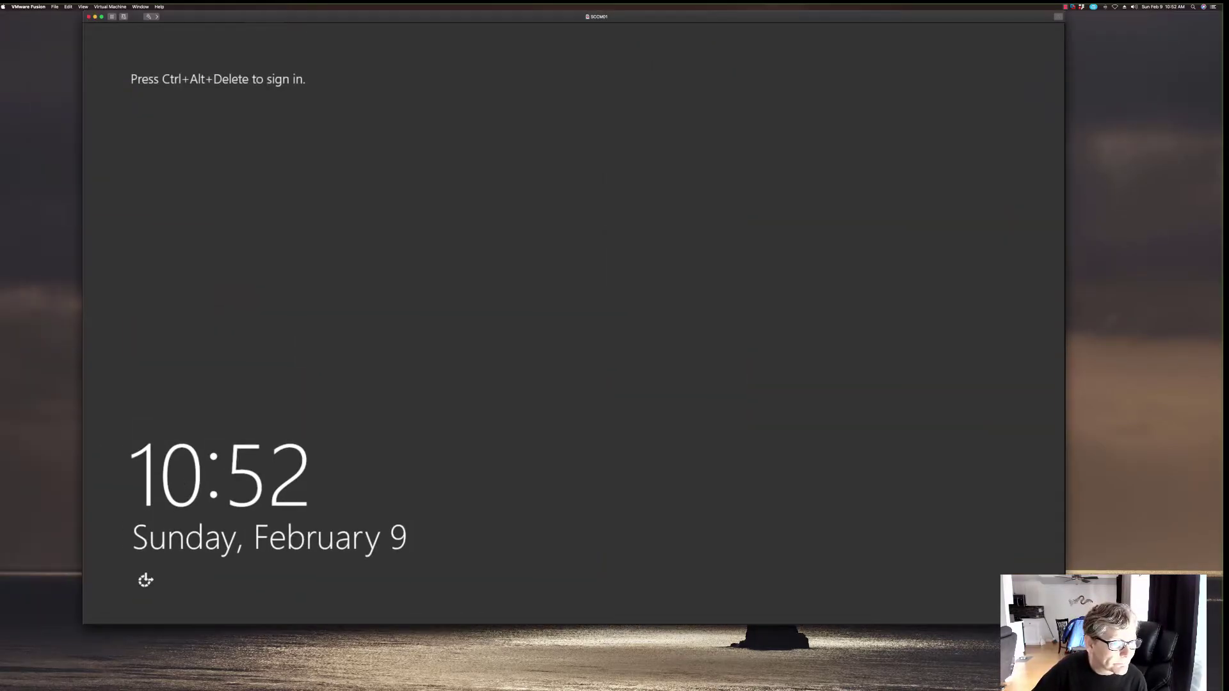
{"action": "left_click", "coordinate": [155, 259]}
{"action": "key", "text": "ctrl+super"}
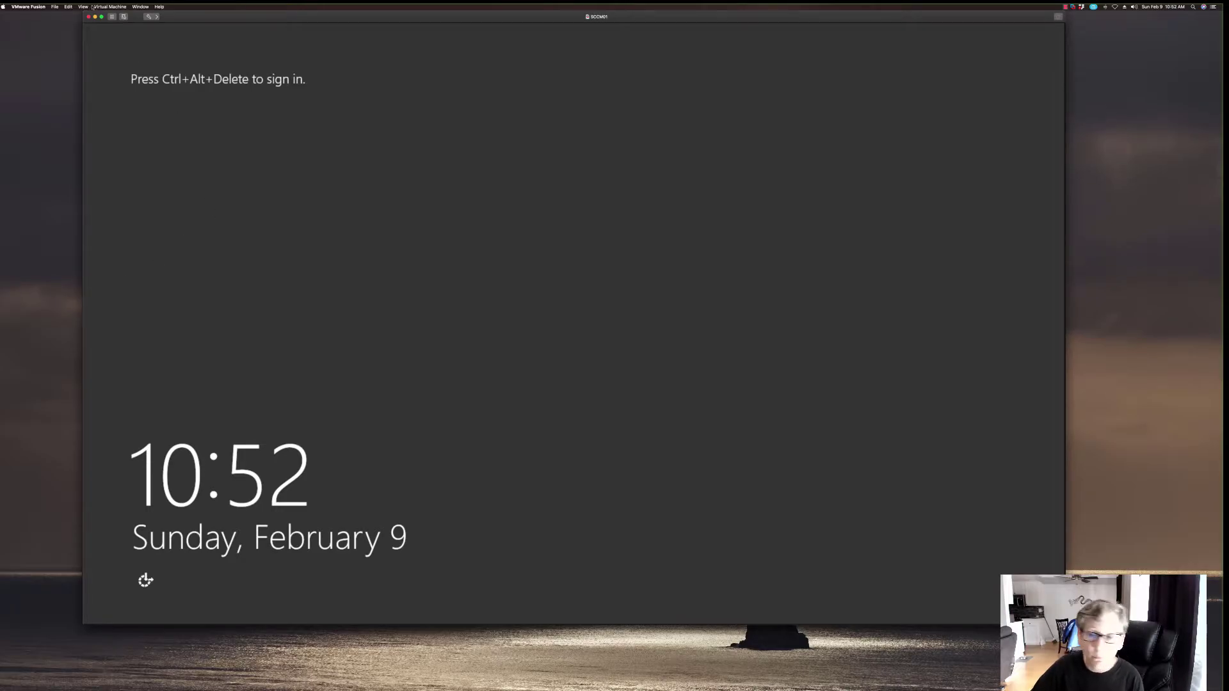
{"action": "left_click", "coordinate": [110, 6]}
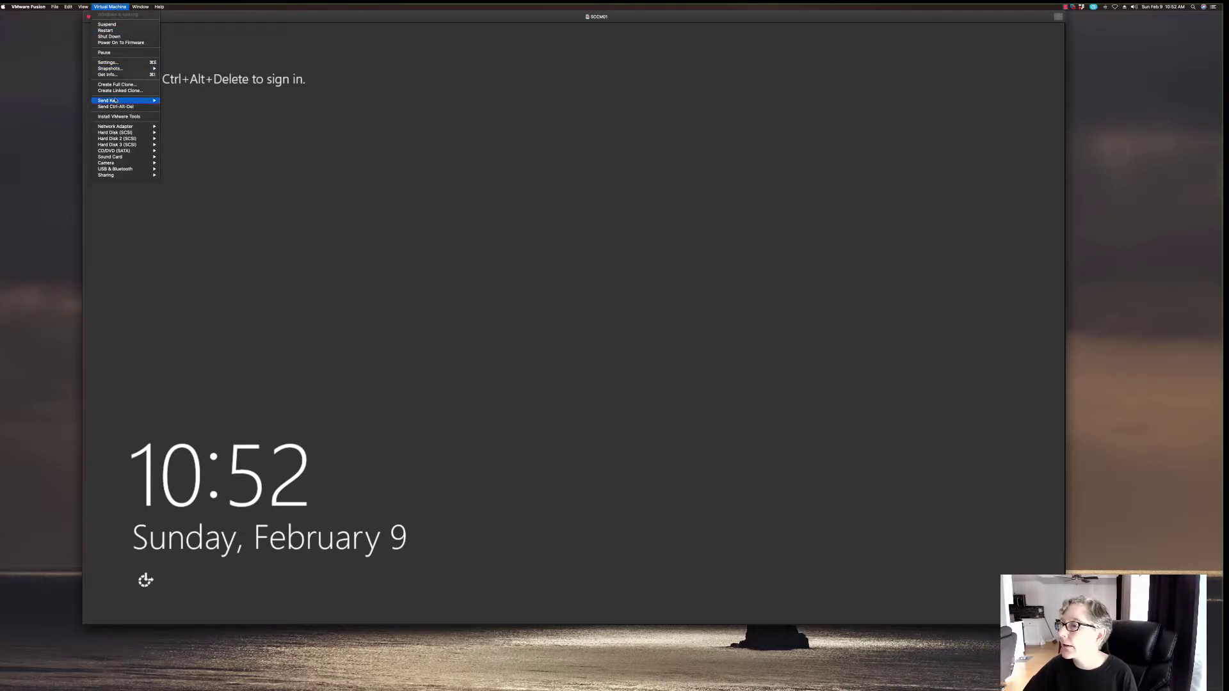
{"action": "left_click", "coordinate": [116, 106]}
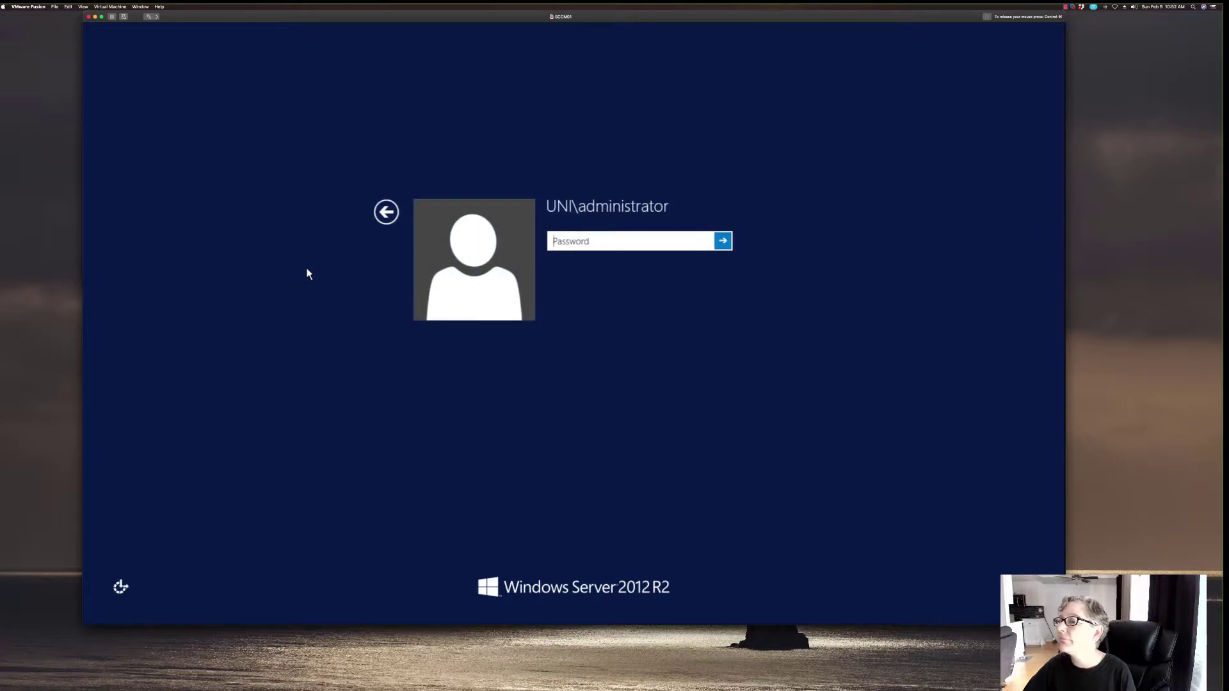
{"action": "type", "text": "********"}
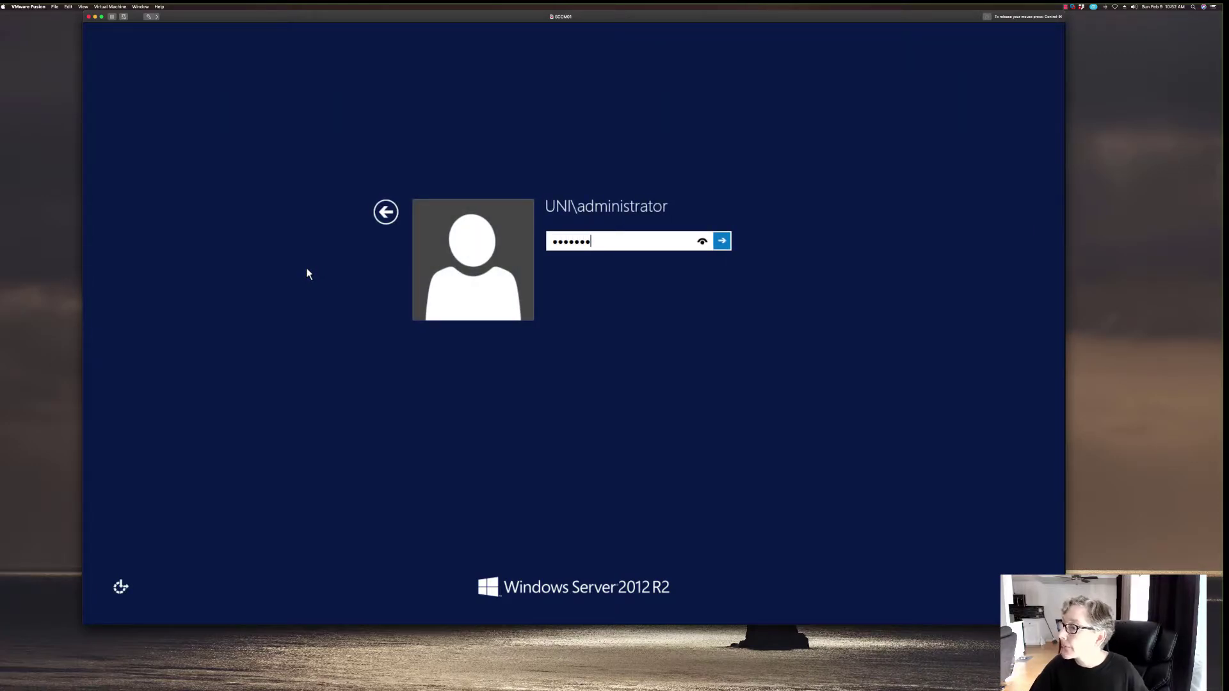
{"action": "key", "text": "Return"}
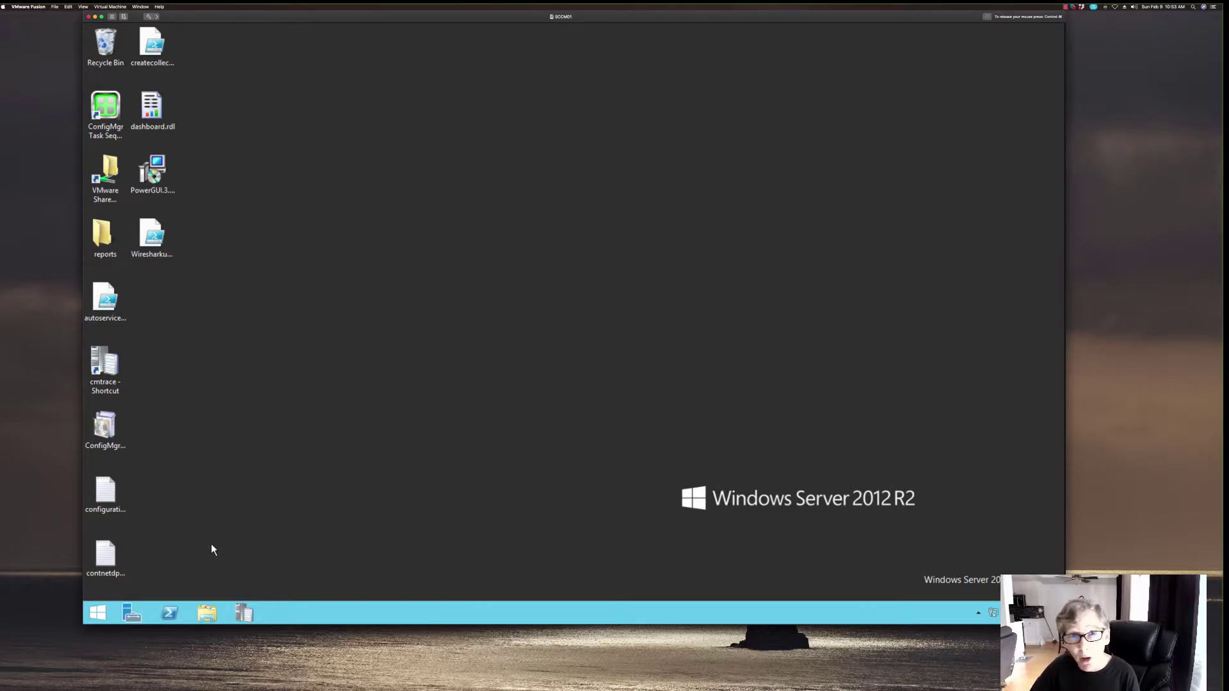
Step: Launch the Configuration Manager console and display Servers and Site System Roles under the Administration workspace's Site Configuration
{"action": "left_click", "coordinate": [102, 609]}
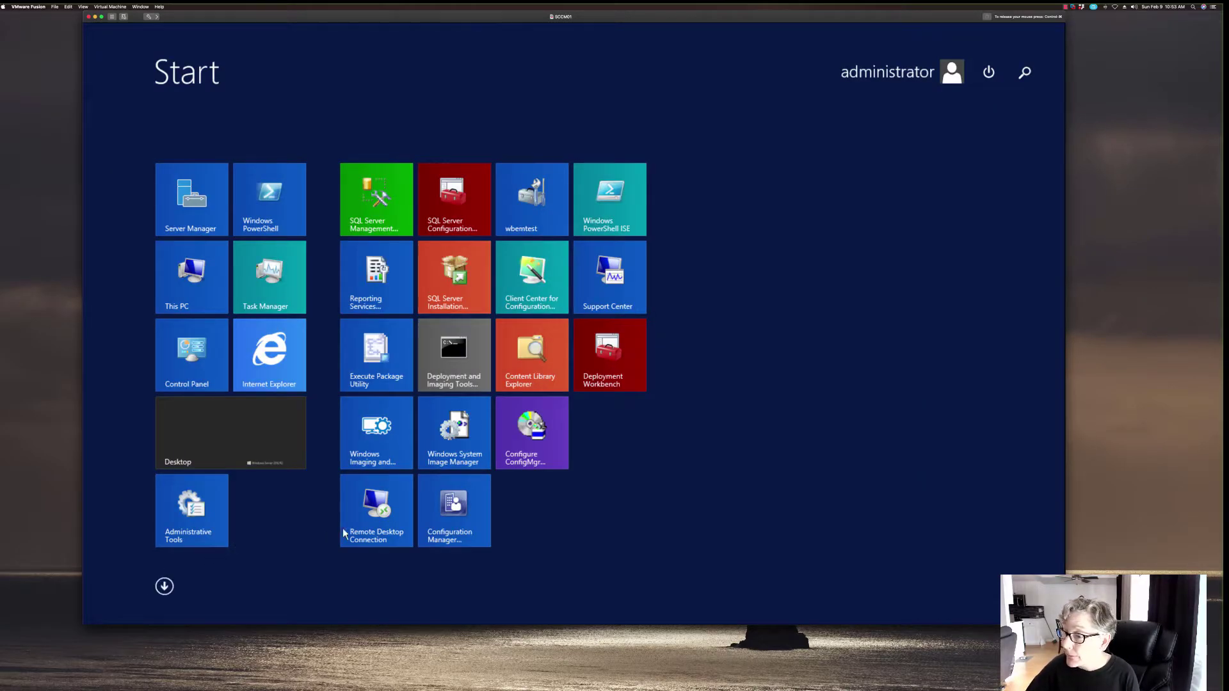
{"action": "left_click", "coordinate": [450, 508]}
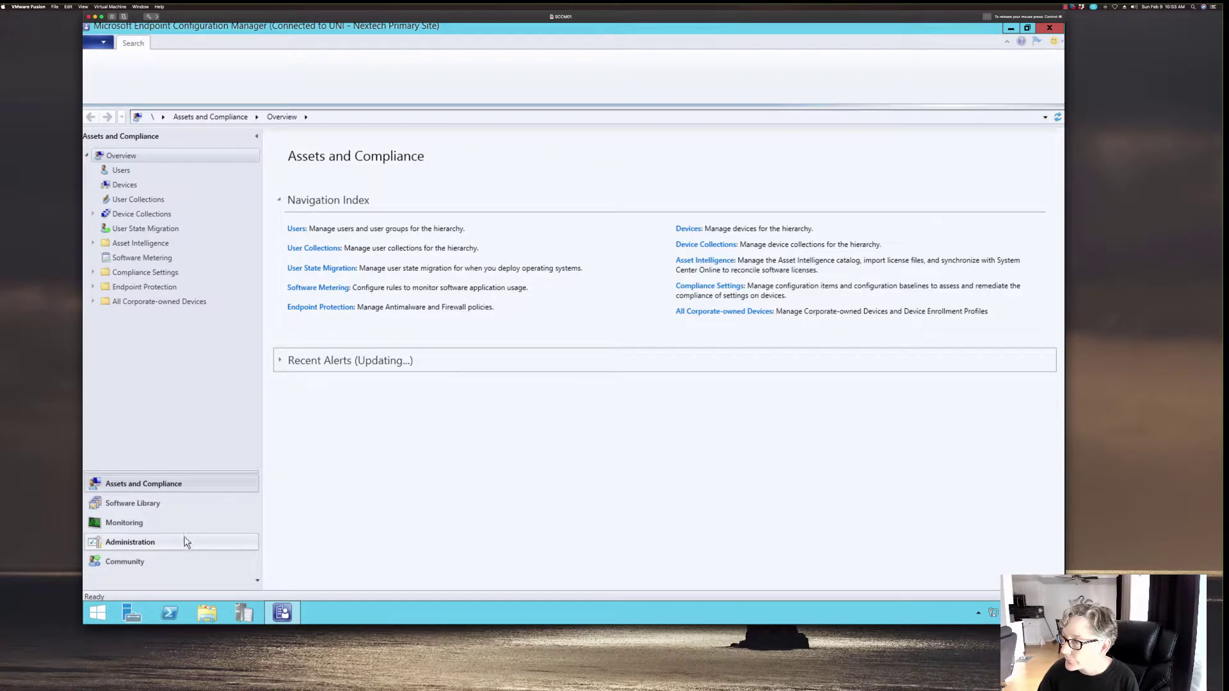
{"action": "left_click", "coordinate": [184, 541]}
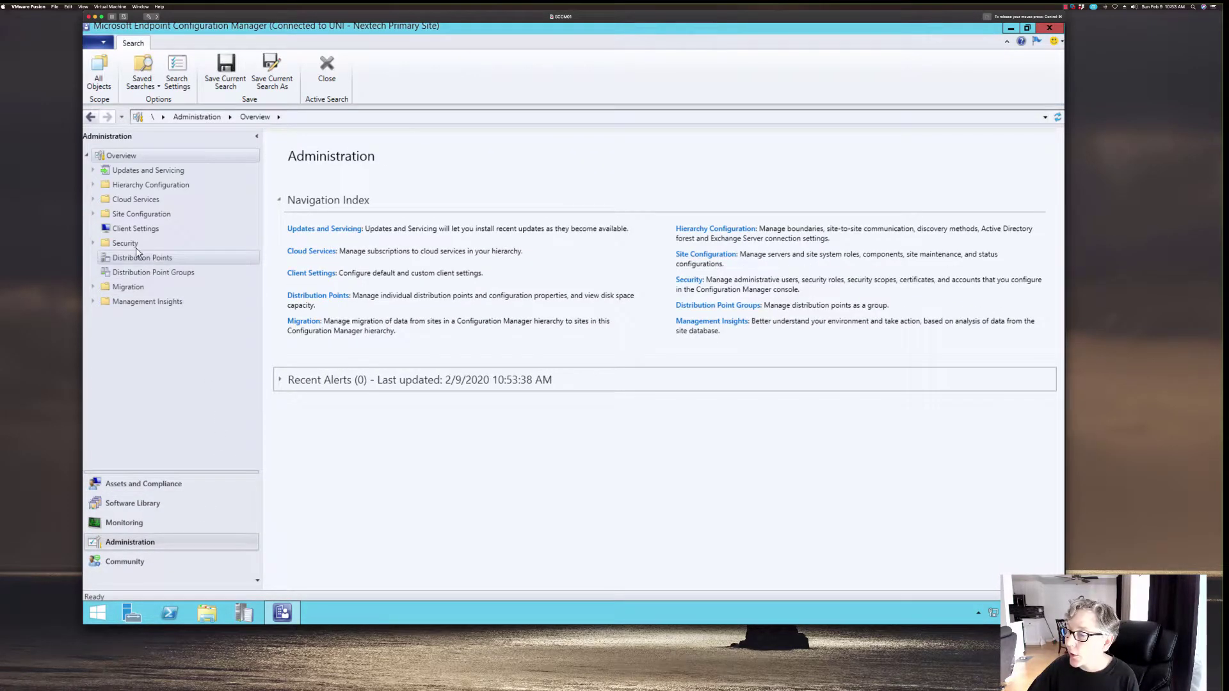
{"action": "left_click", "coordinate": [94, 214]}
{"action": "left_click", "coordinate": [158, 243]}
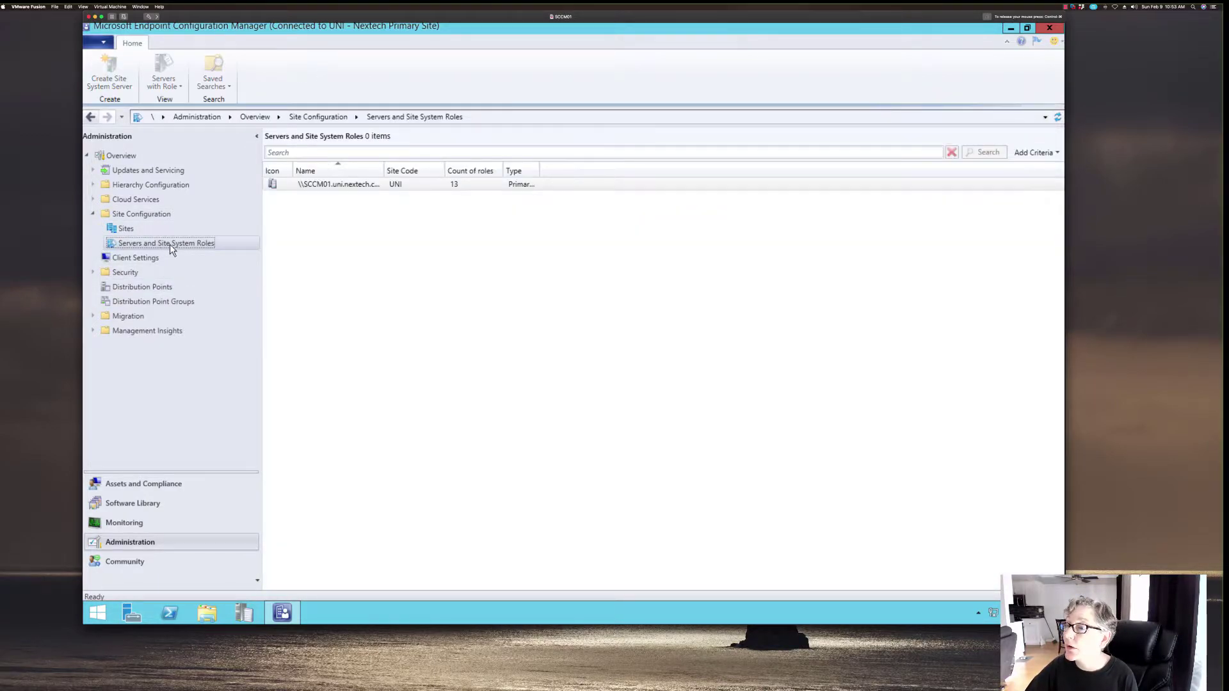
Step: Start creating a site system server using the computer SCCMDP and the site code UNI - Nextech Primary Site
{"action": "right_click", "coordinate": [170, 246]}
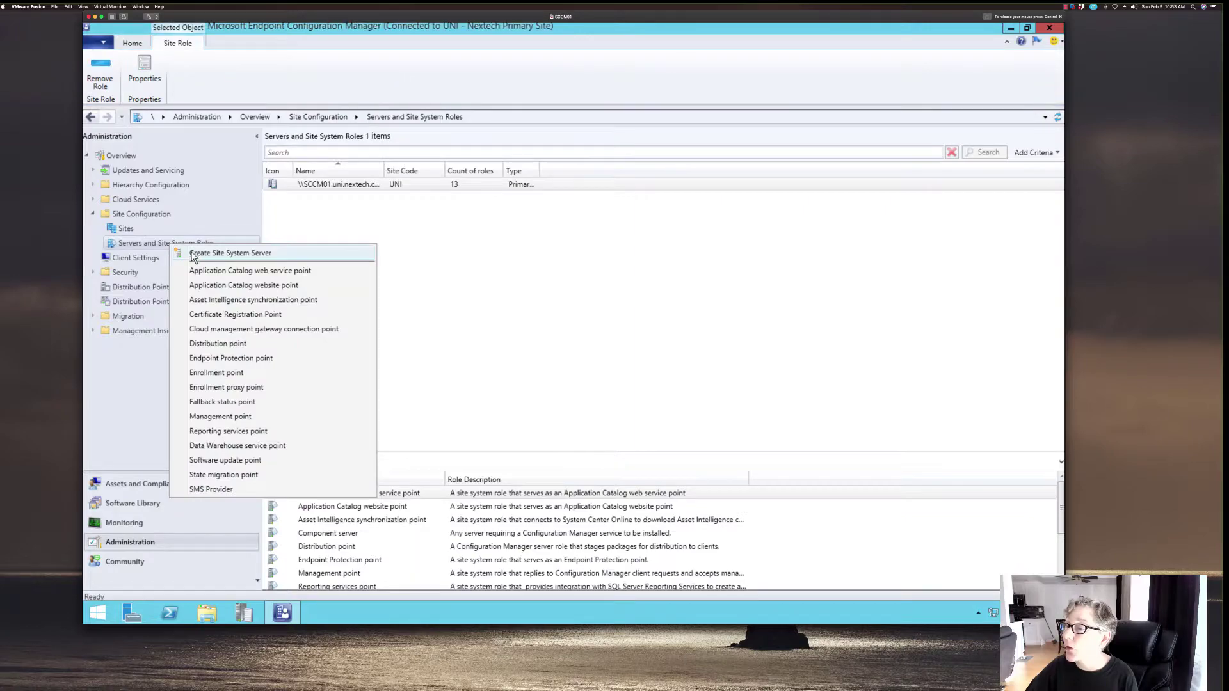
{"action": "key", "text": "Escape"}
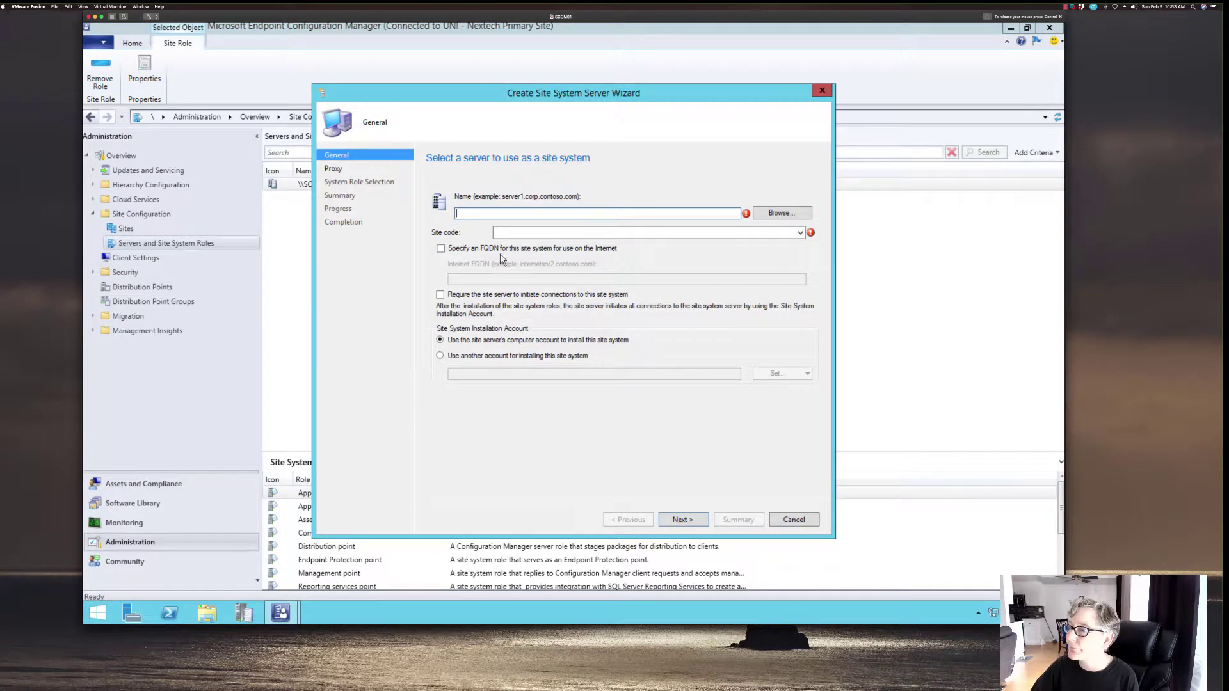
{"action": "left_click", "coordinate": [780, 213]}
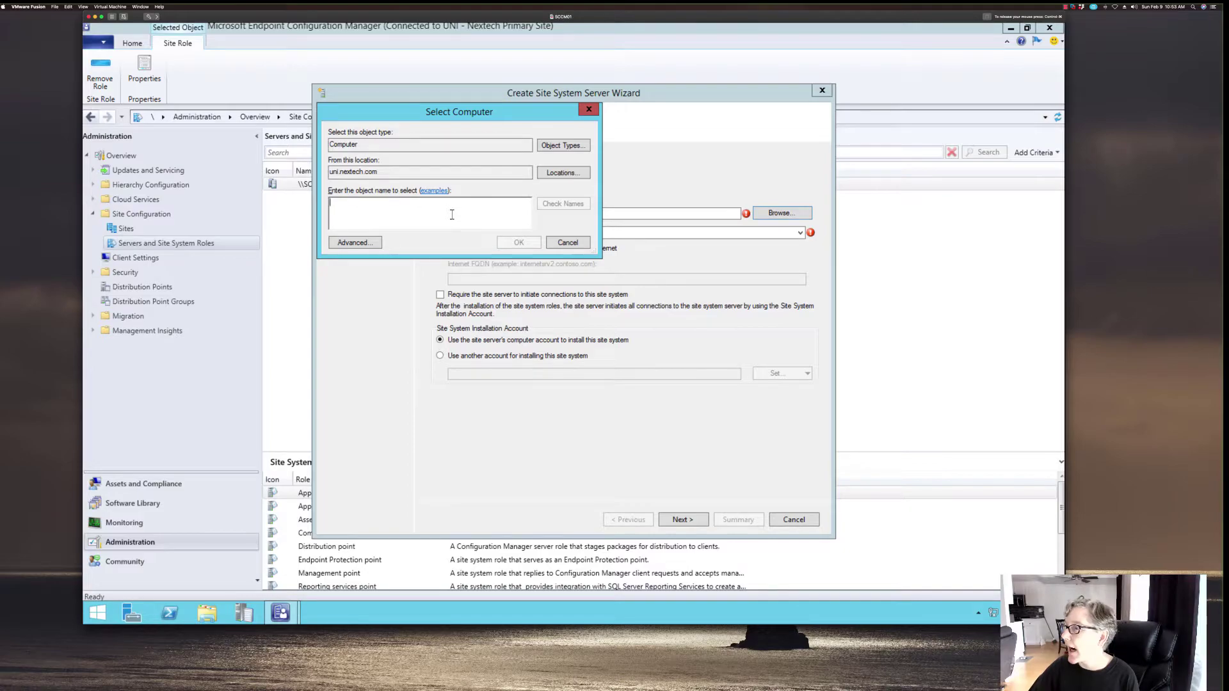
{"action": "type", "text": "sccmdp"}
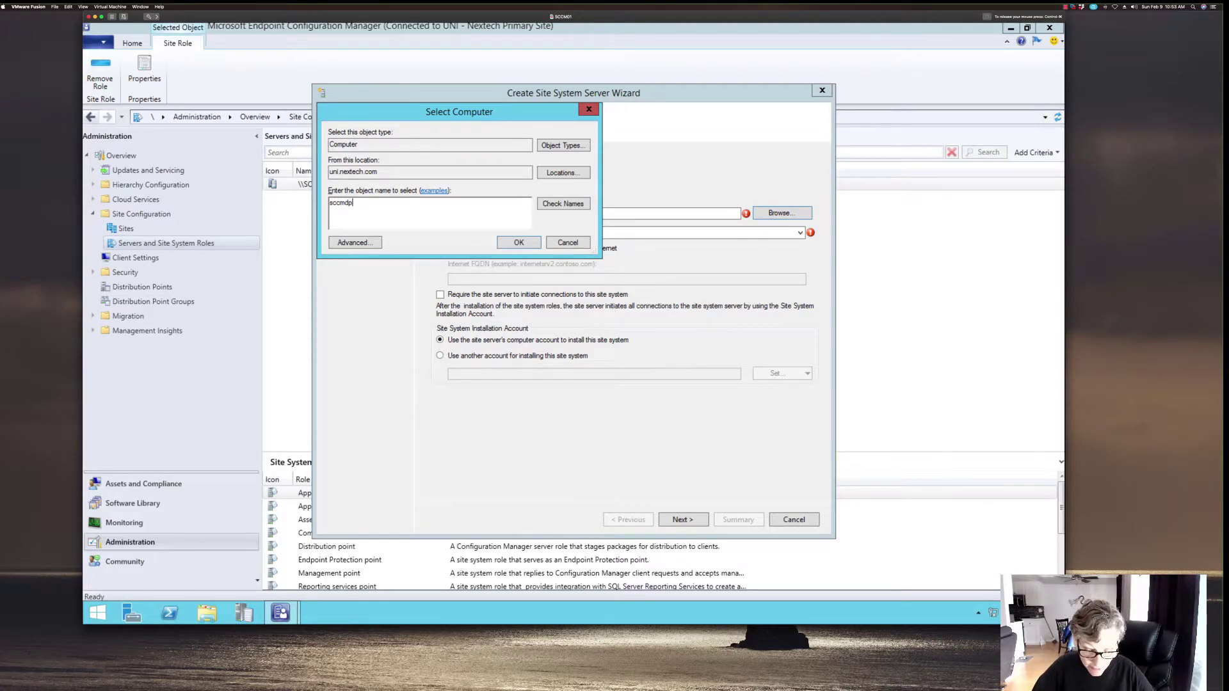
{"action": "left_click", "coordinate": [558, 204]}
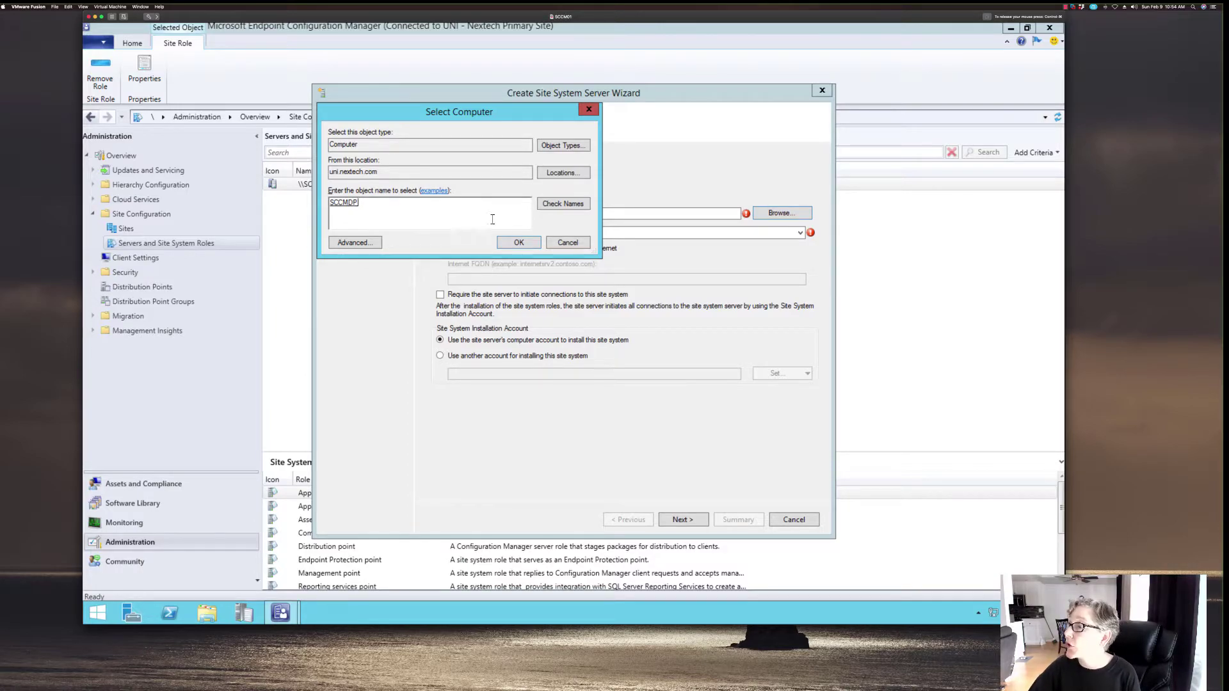
{"action": "left_click", "coordinate": [512, 243]}
{"action": "left_click", "coordinate": [603, 235]}
{"action": "left_click", "coordinate": [599, 243]}
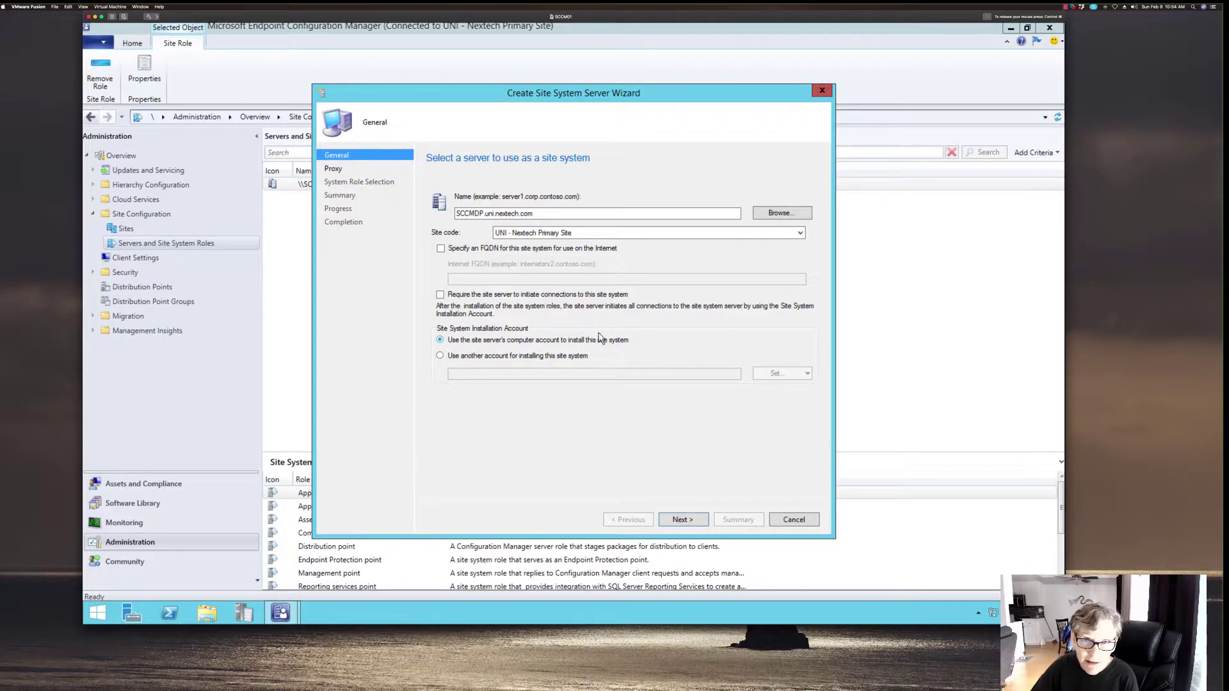
{"action": "left_click", "coordinate": [682, 519]}
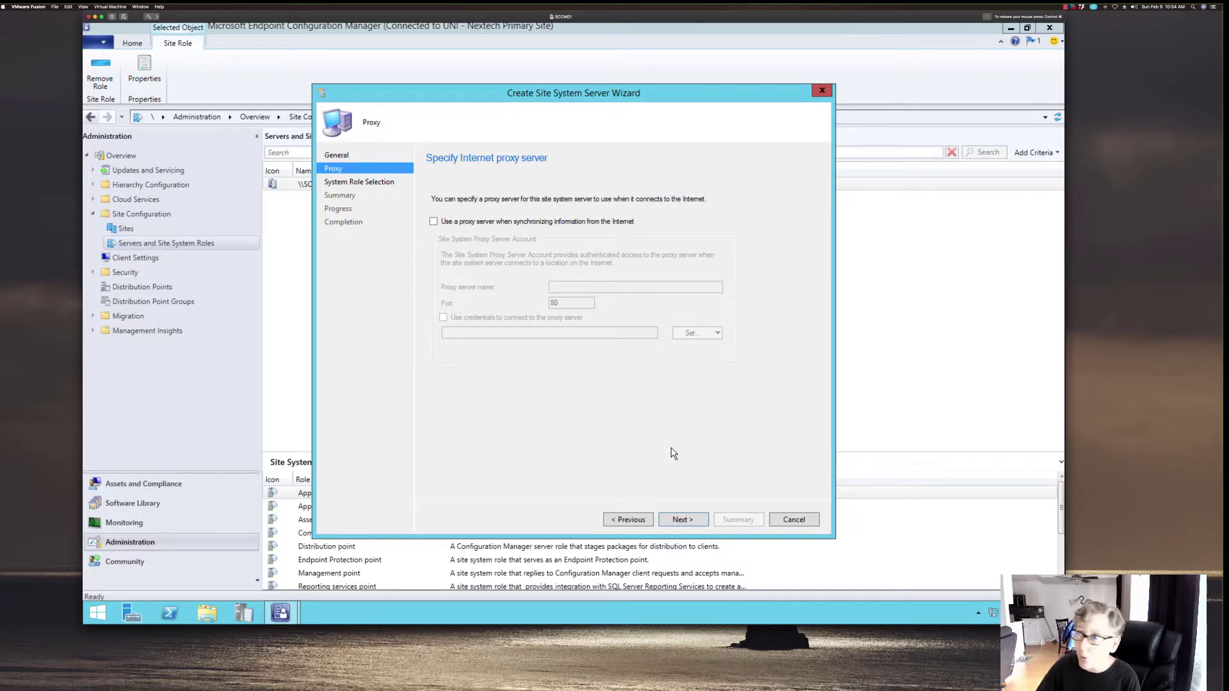
Step: Continue without a proxy, assign the Distribution point role, and enable installing and configuring IIS if required by Configuration Manager
{"action": "left_click", "coordinate": [684, 519]}
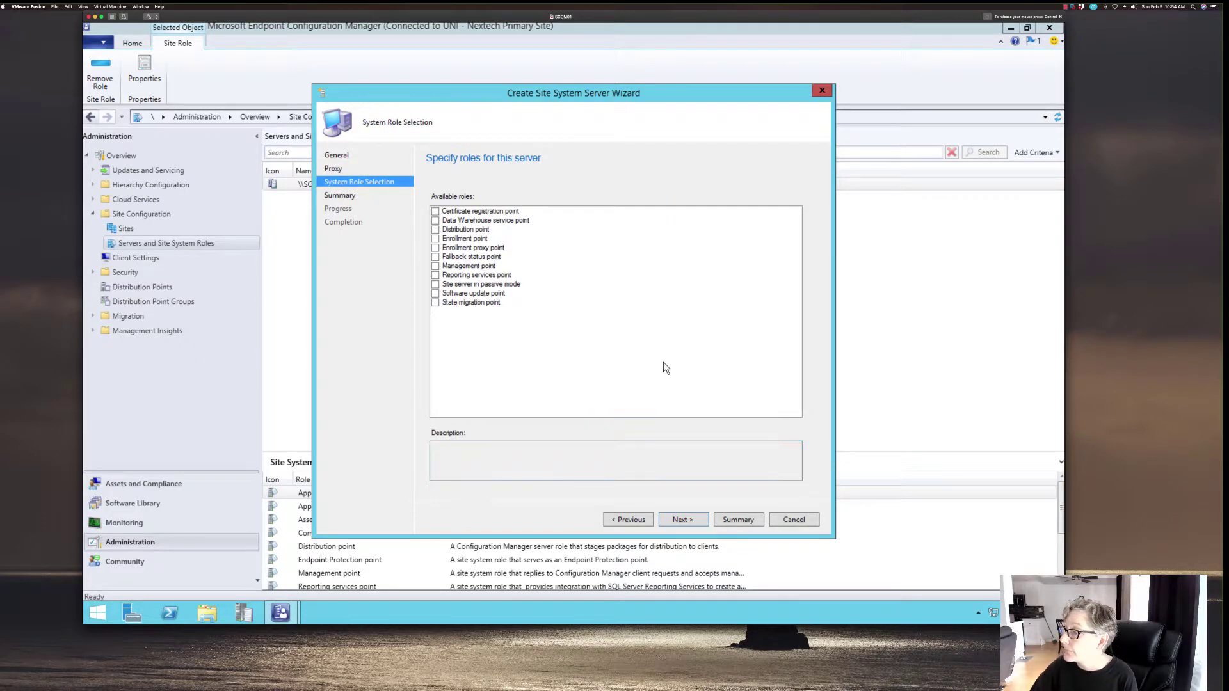
{"action": "left_click", "coordinate": [442, 232]}
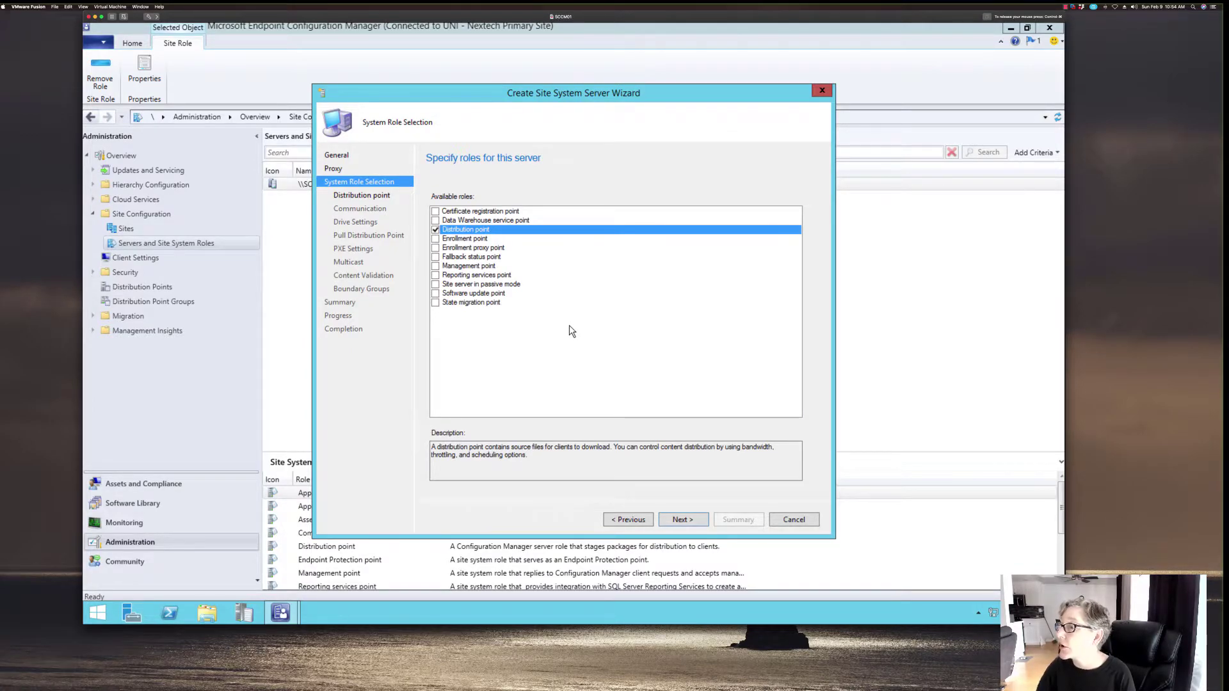
{"action": "left_click", "coordinate": [682, 519]}
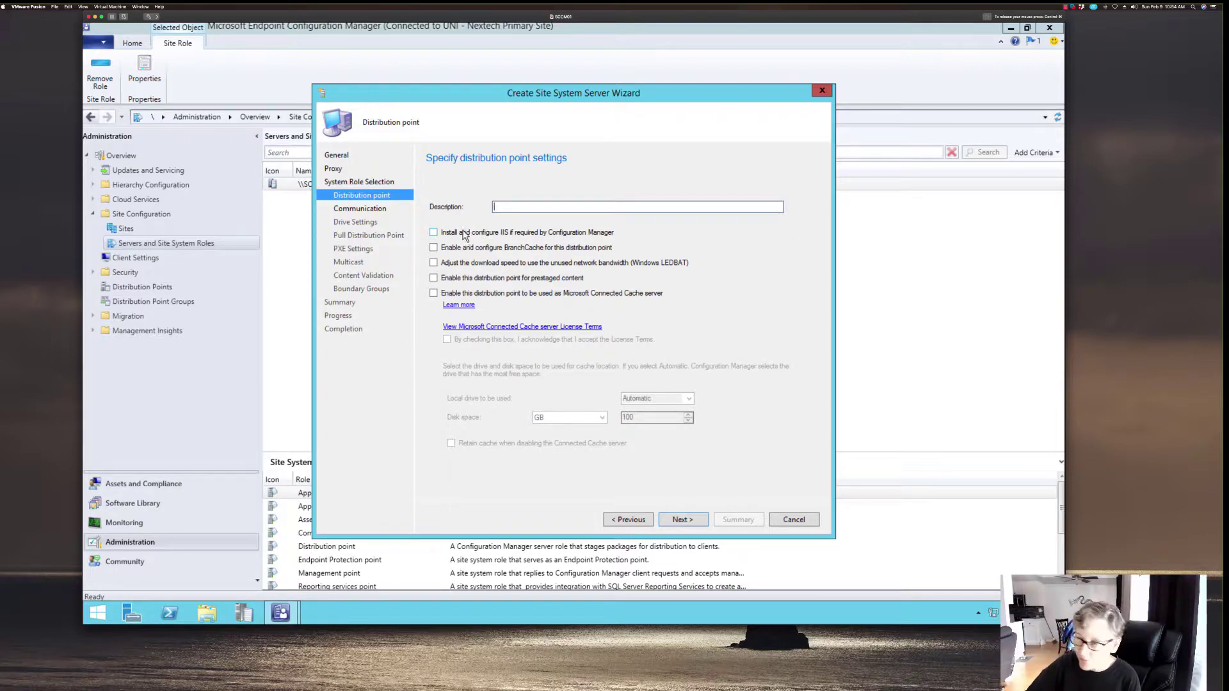
{"action": "left_click", "coordinate": [435, 233]}
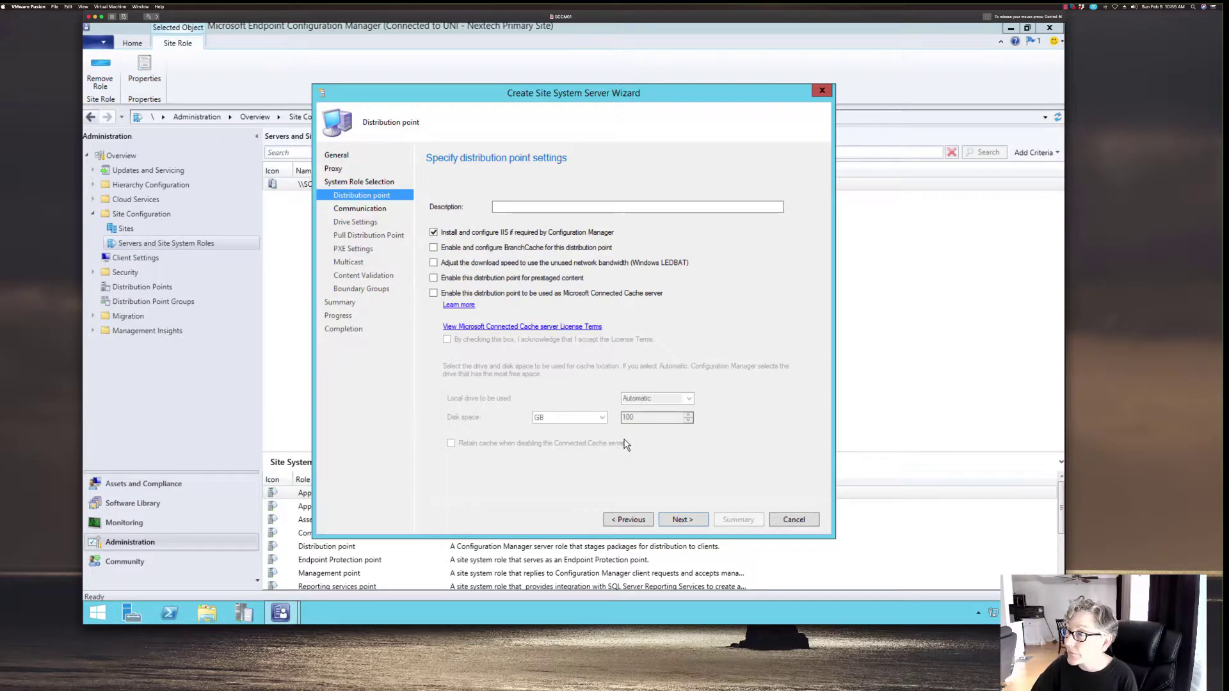
{"action": "left_click", "coordinate": [679, 520]}
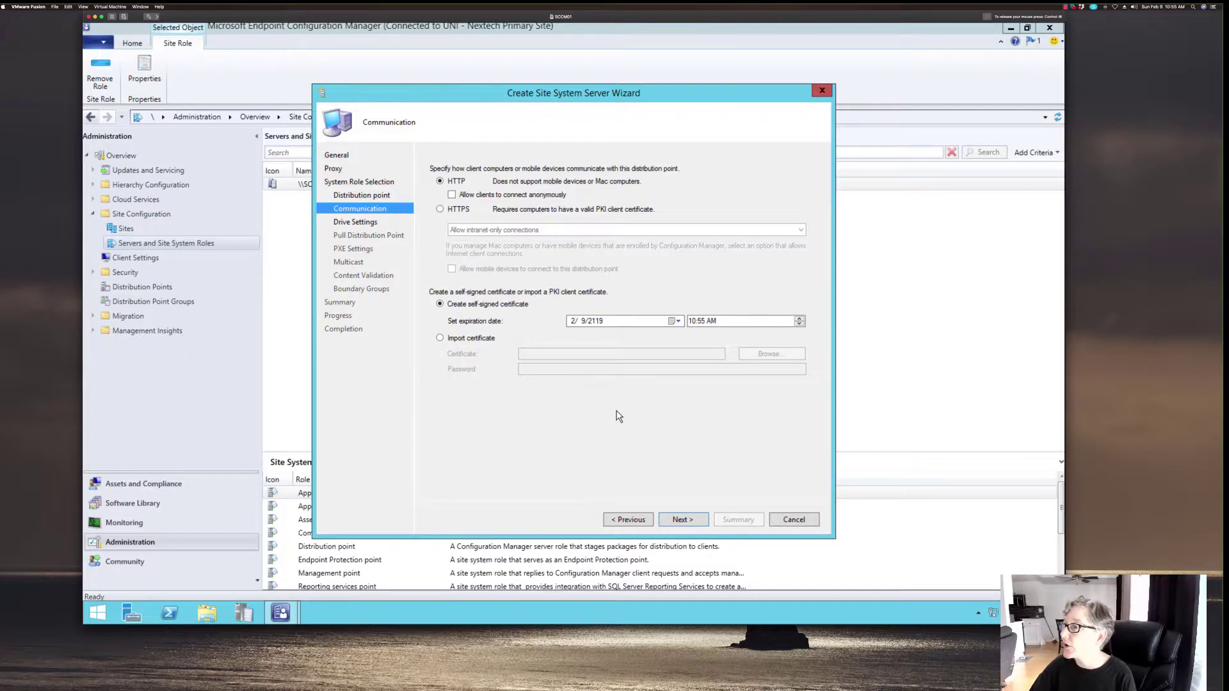
{"action": "left_click", "coordinate": [453, 211]}
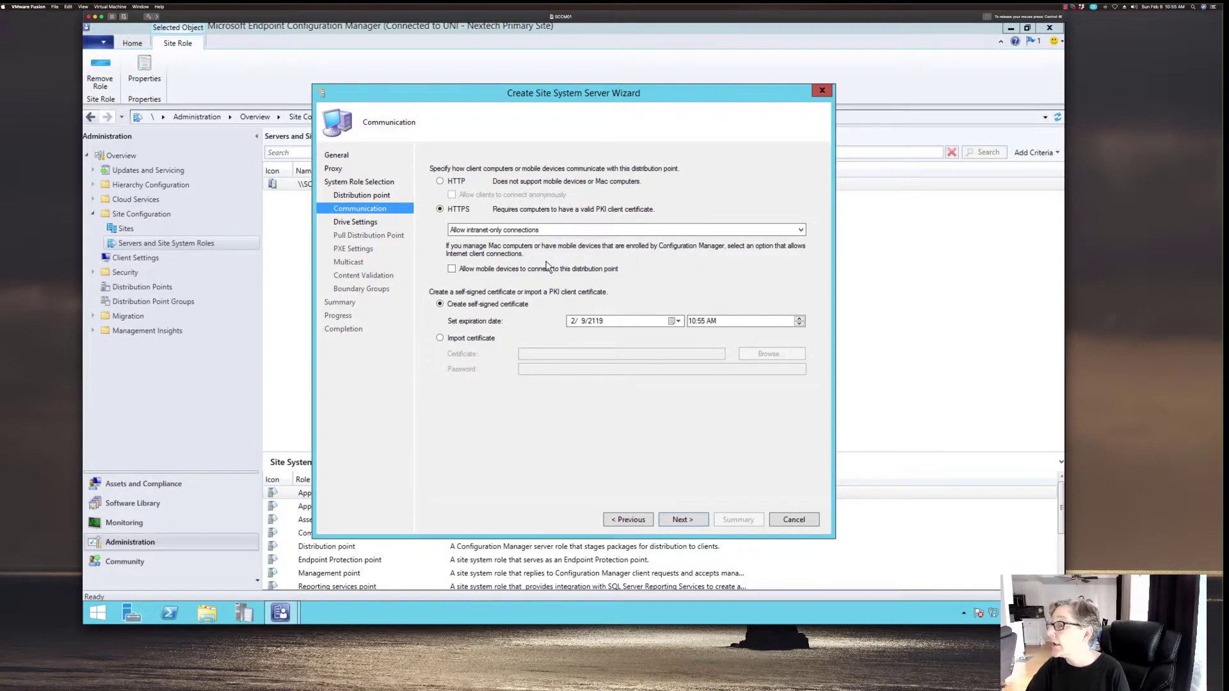
{"action": "left_click", "coordinate": [549, 232]}
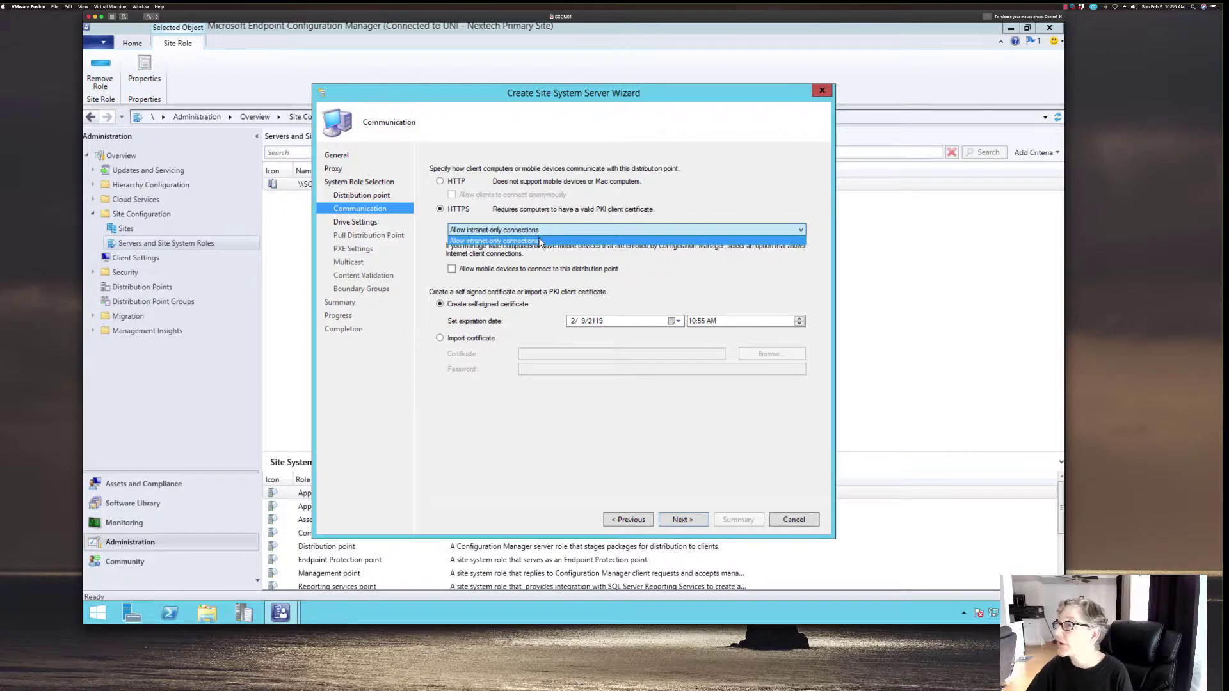
{"action": "left_click", "coordinate": [538, 241]}
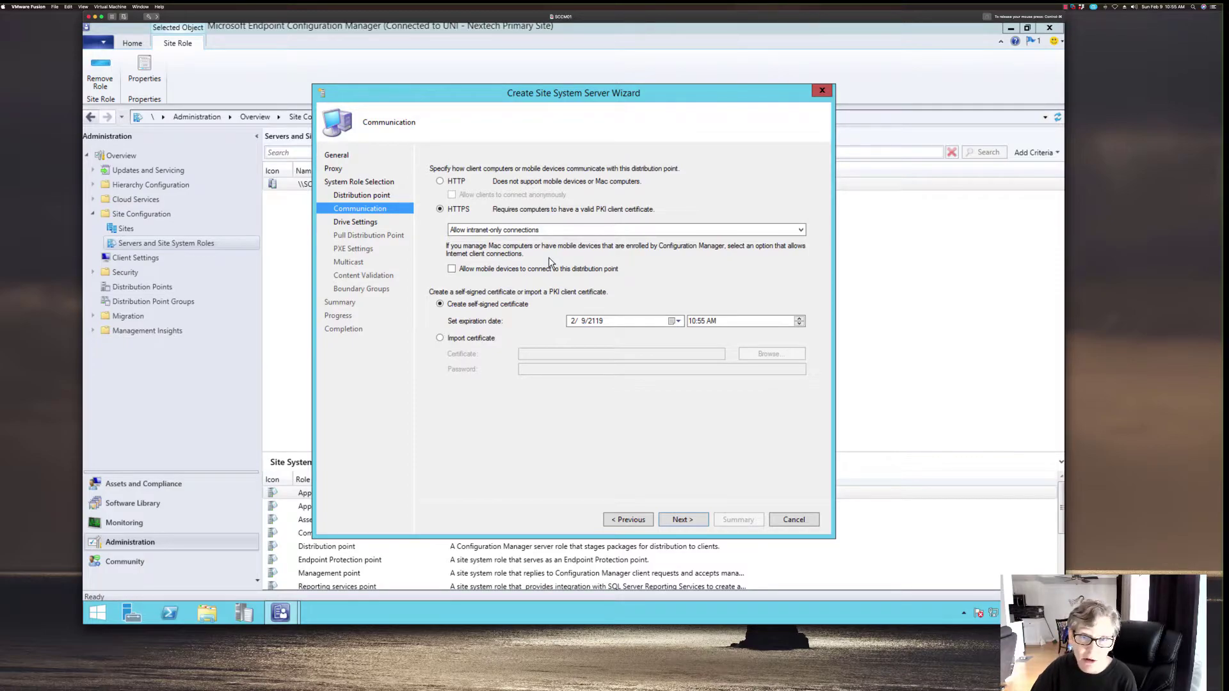
{"action": "left_click", "coordinate": [441, 181]}
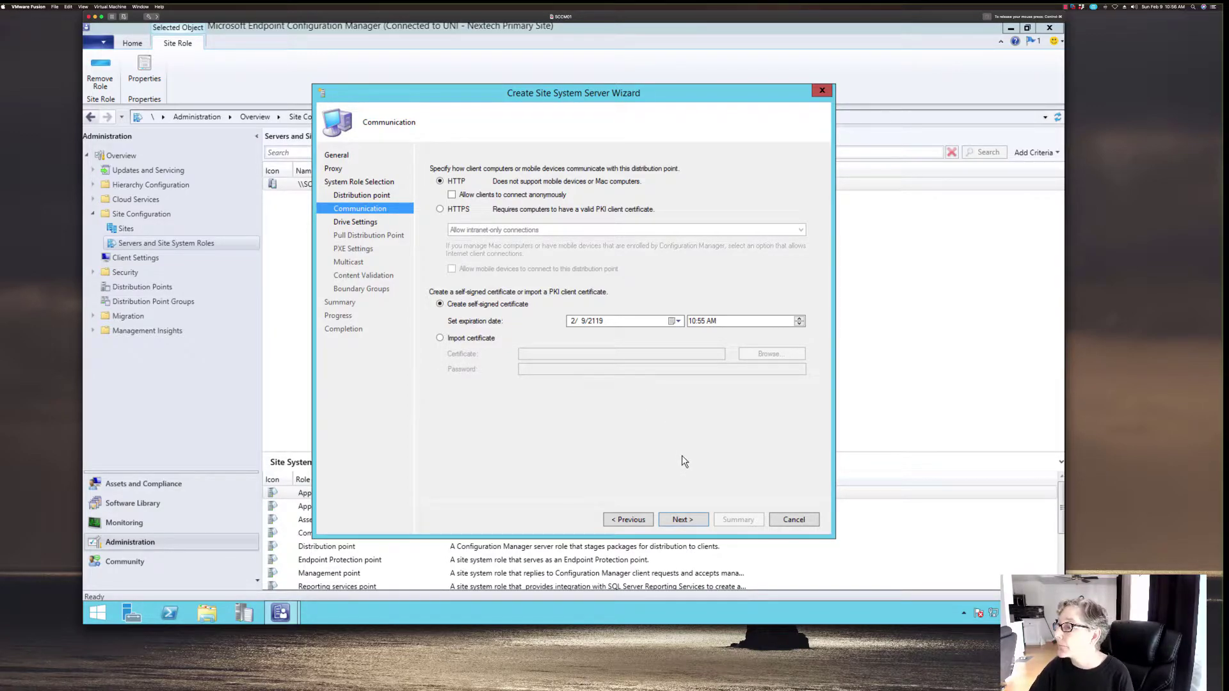
Step: Keep HTTP communication with a self-signed certificate, and set the primary content library and primary package share locations to E:
{"action": "left_click", "coordinate": [683, 519]}
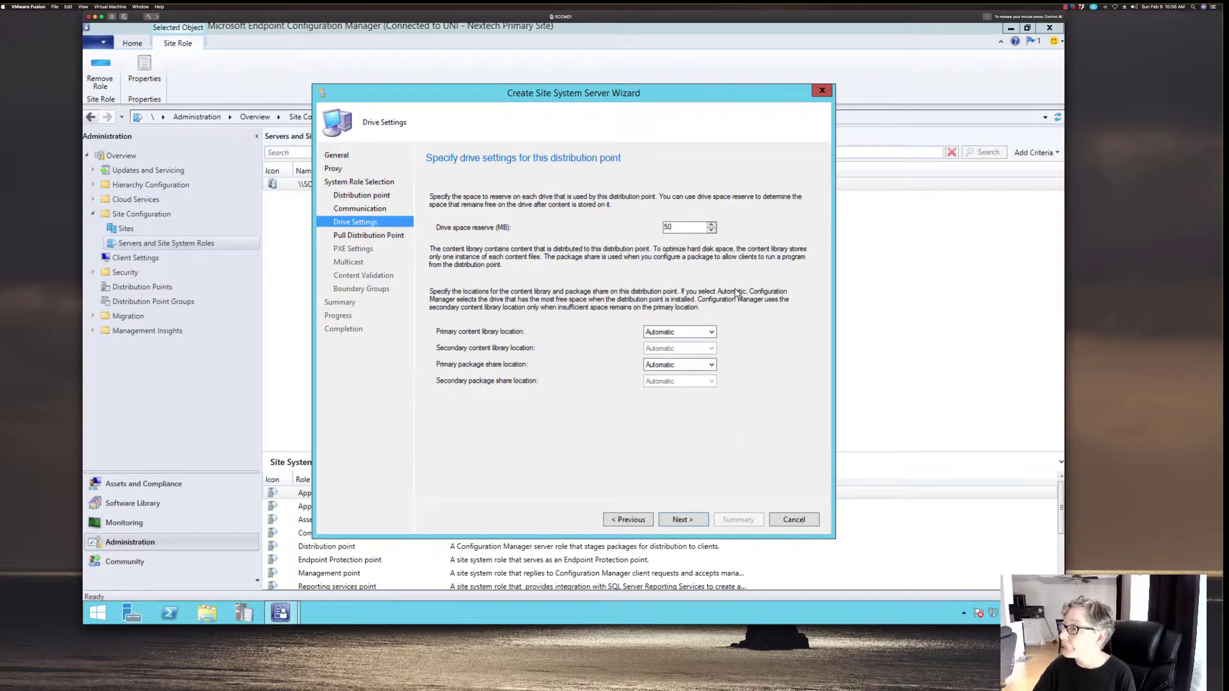
{"action": "left_click", "coordinate": [704, 332]}
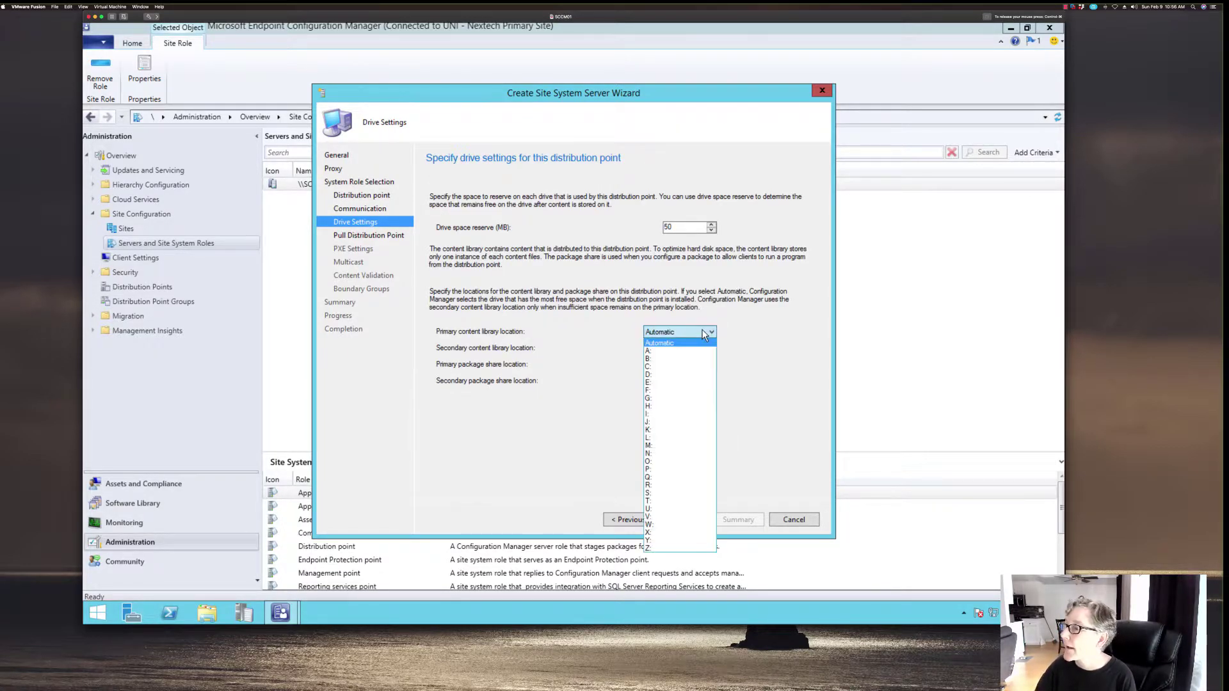
{"action": "left_click", "coordinate": [675, 382]}
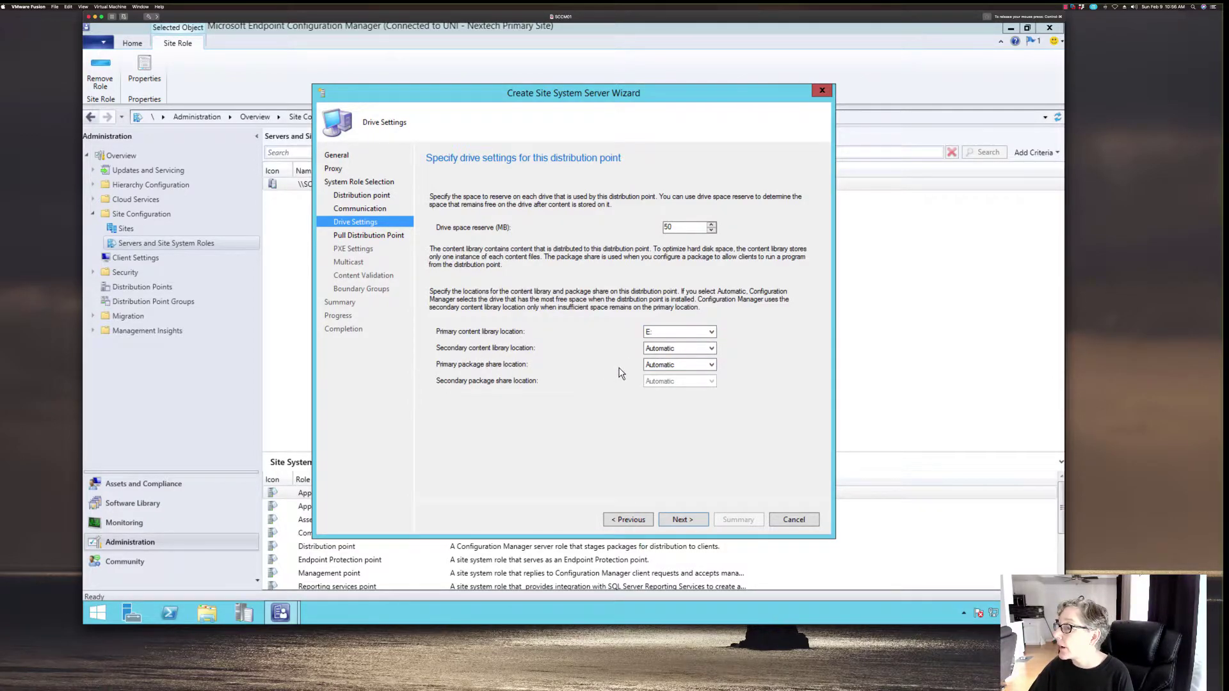
{"action": "left_click", "coordinate": [674, 365]}
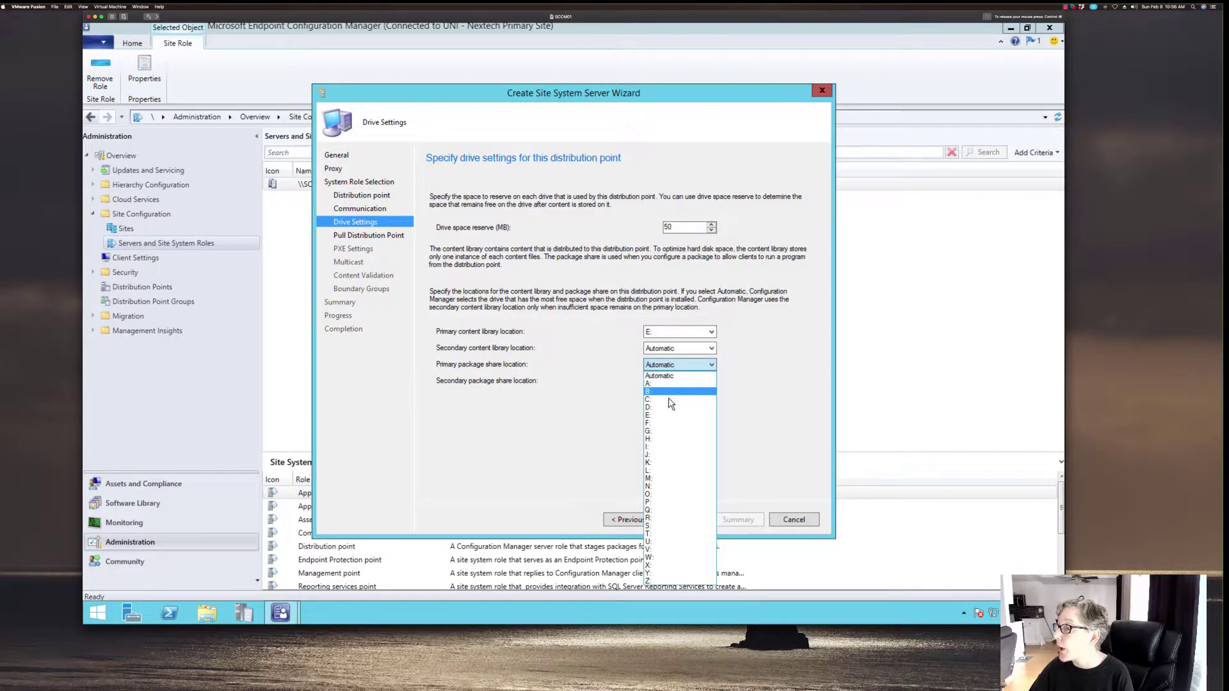
{"action": "left_click", "coordinate": [663, 416]}
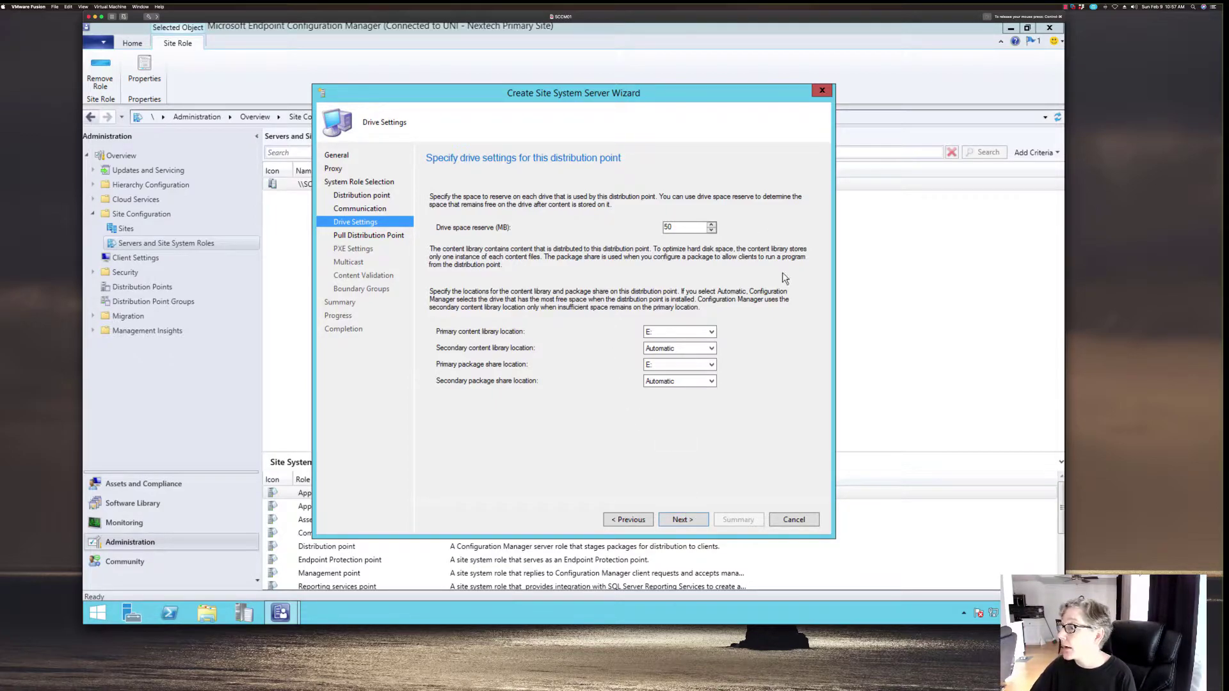
{"action": "left_click", "coordinate": [687, 520]}
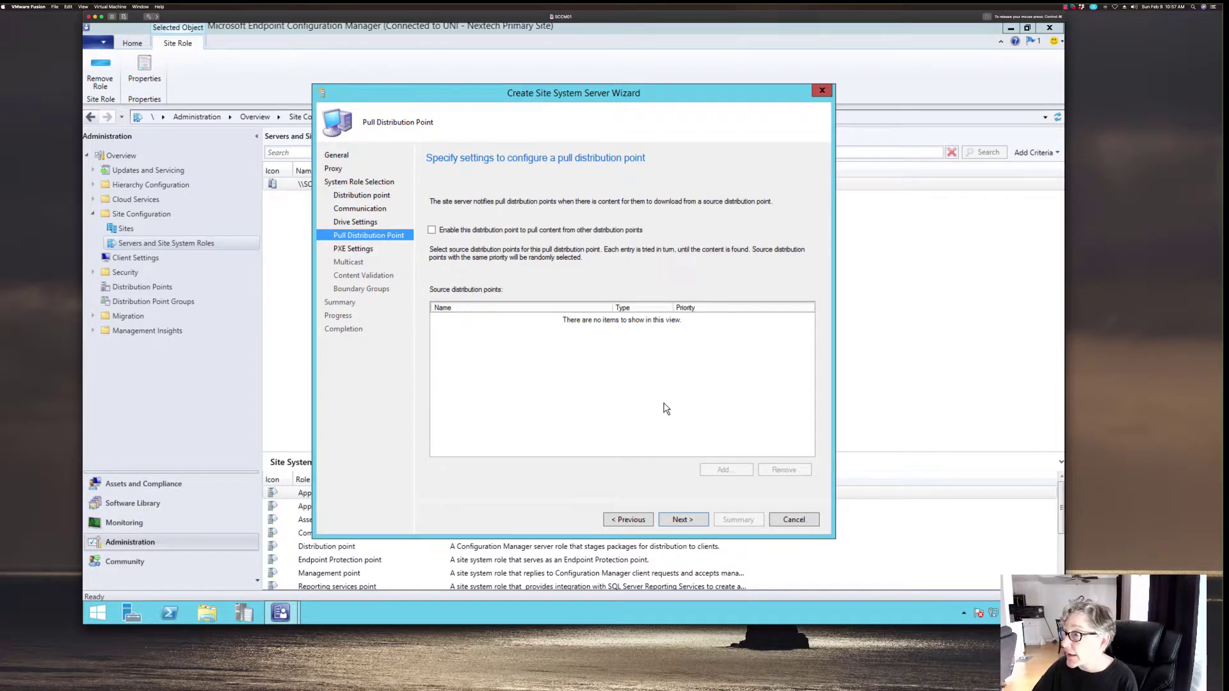
Step: Continue without pulling content from other distribution points, and leave PXE support for clients disabled after reviewing its required ports
{"action": "left_click", "coordinate": [688, 519]}
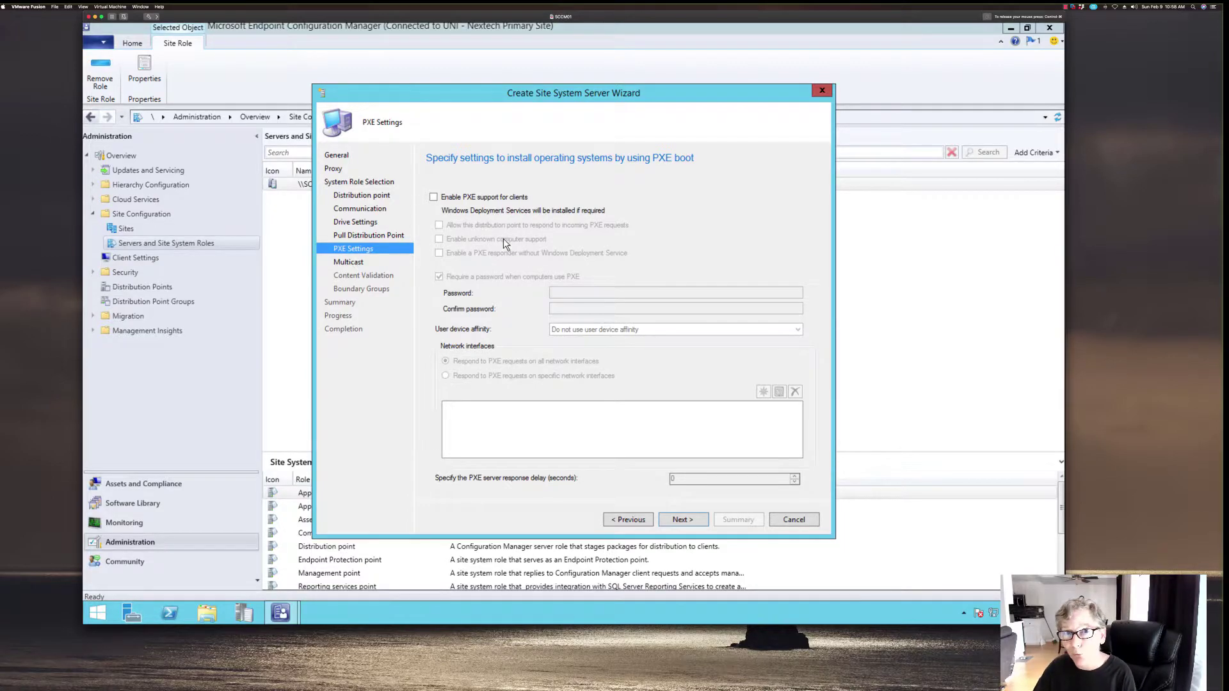
{"action": "left_click", "coordinate": [434, 198]}
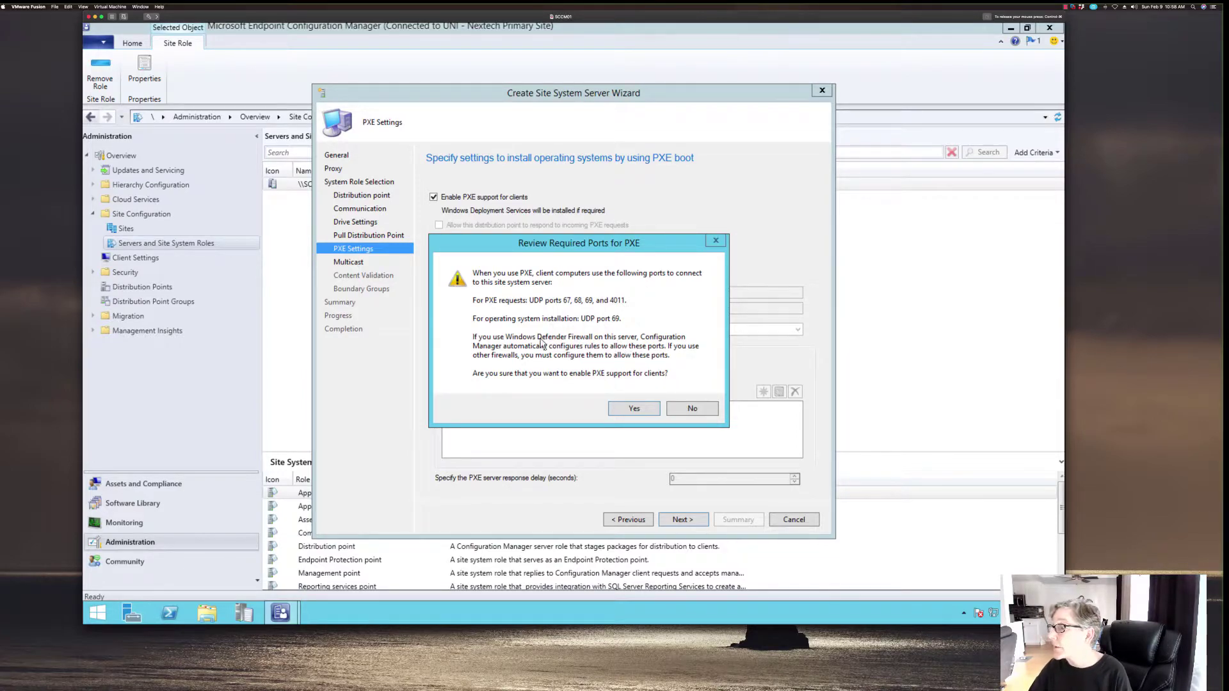
{"action": "left_click", "coordinate": [690, 407]}
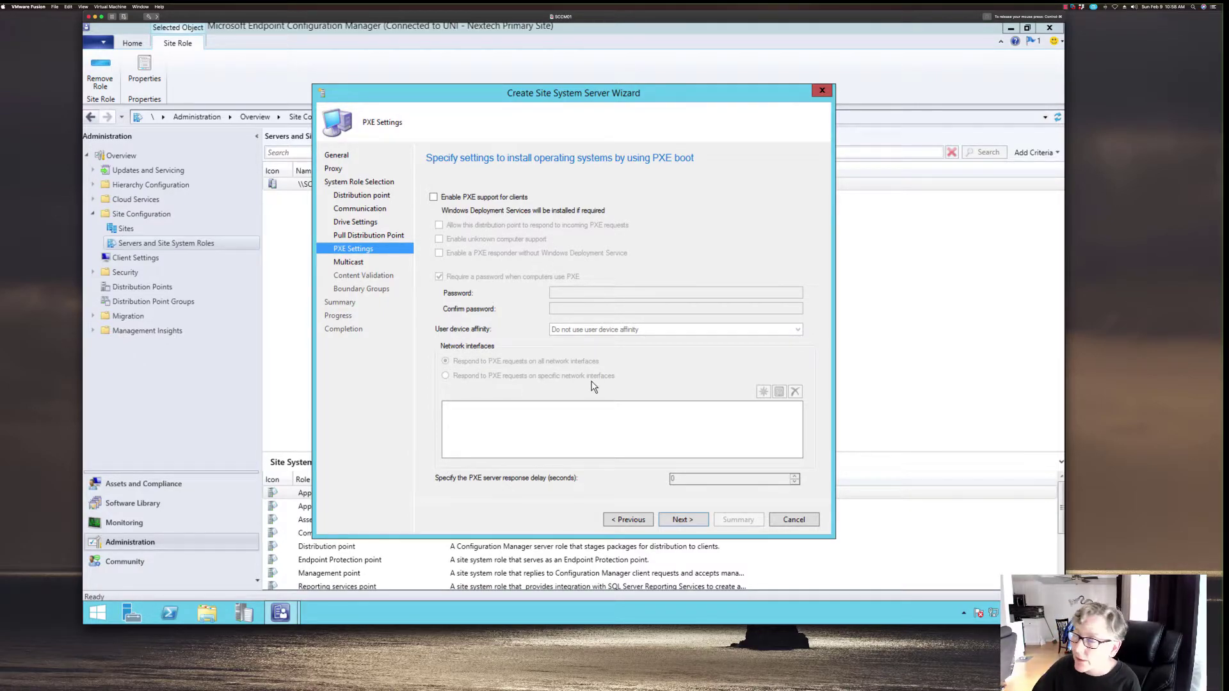
{"action": "left_click", "coordinate": [677, 516]}
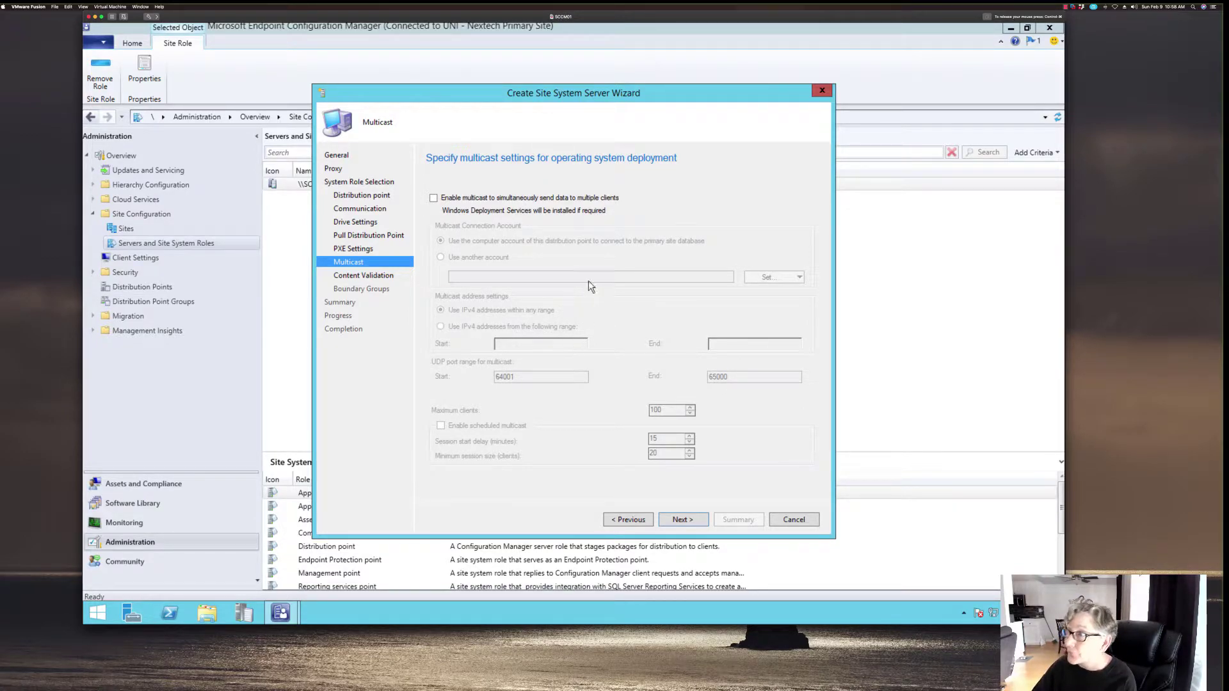
Step: Leave multicast disabled and enable content validation on a schedule with the default weekly timing and Lowest priority
{"action": "left_click", "coordinate": [465, 200]}
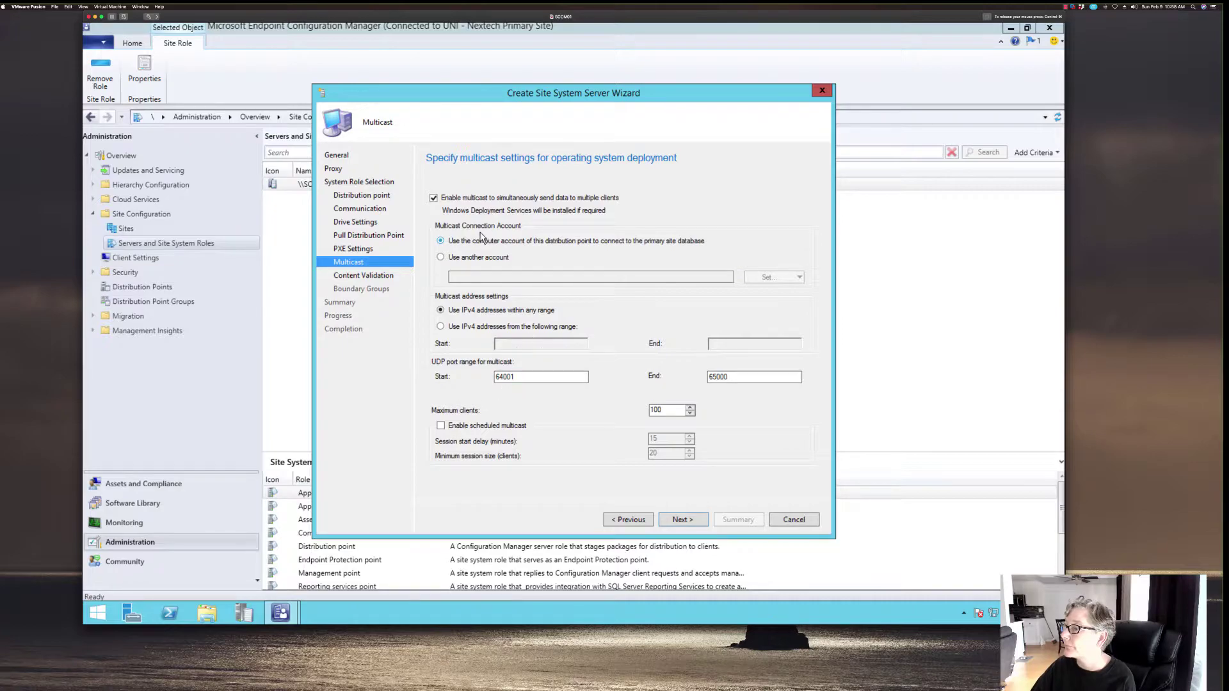
{"action": "left_click", "coordinate": [436, 199]}
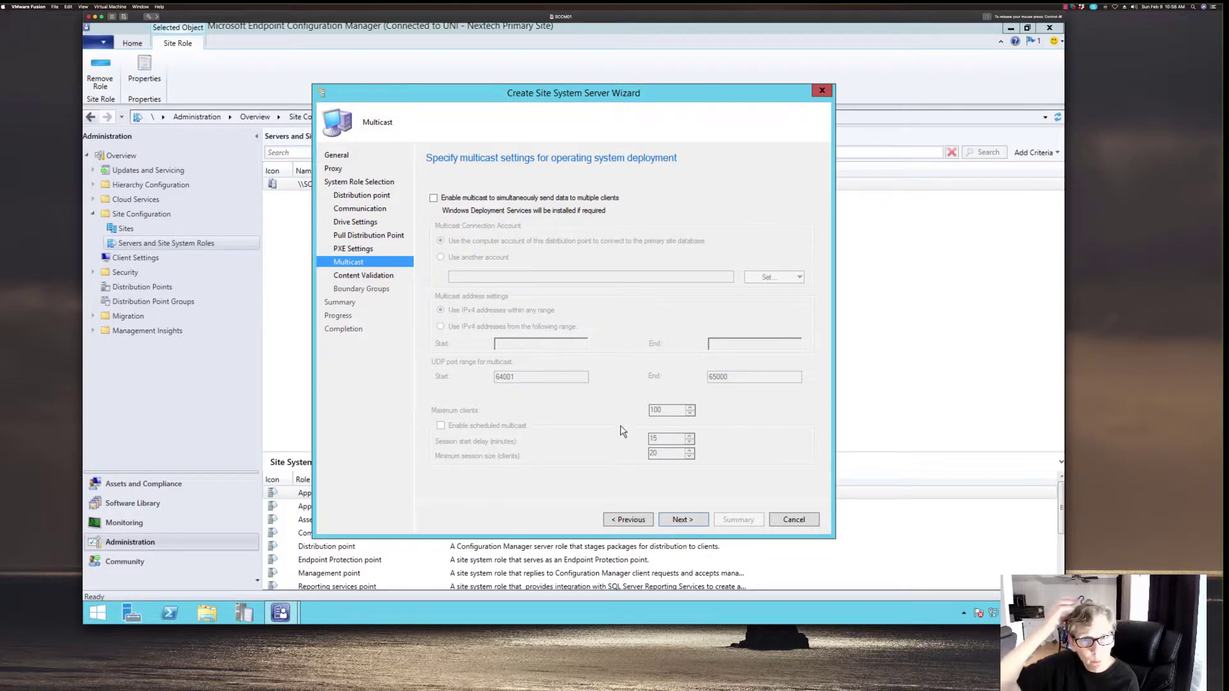
{"action": "left_click", "coordinate": [685, 518]}
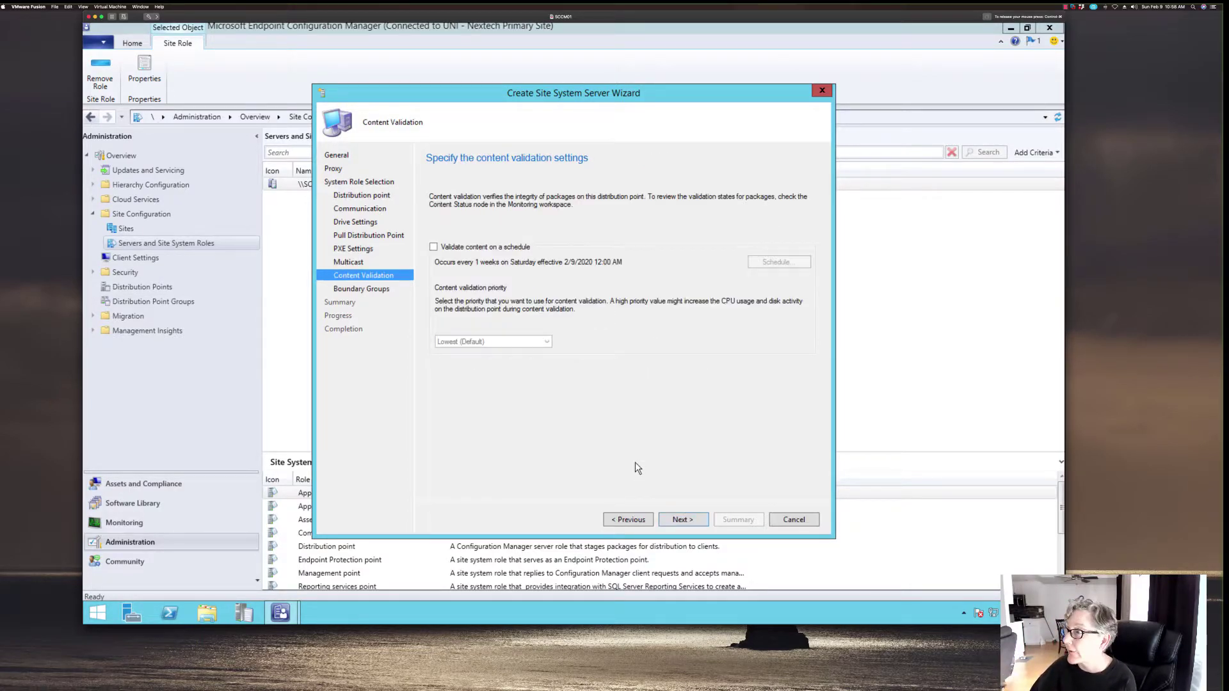
{"action": "left_click", "coordinate": [434, 247]}
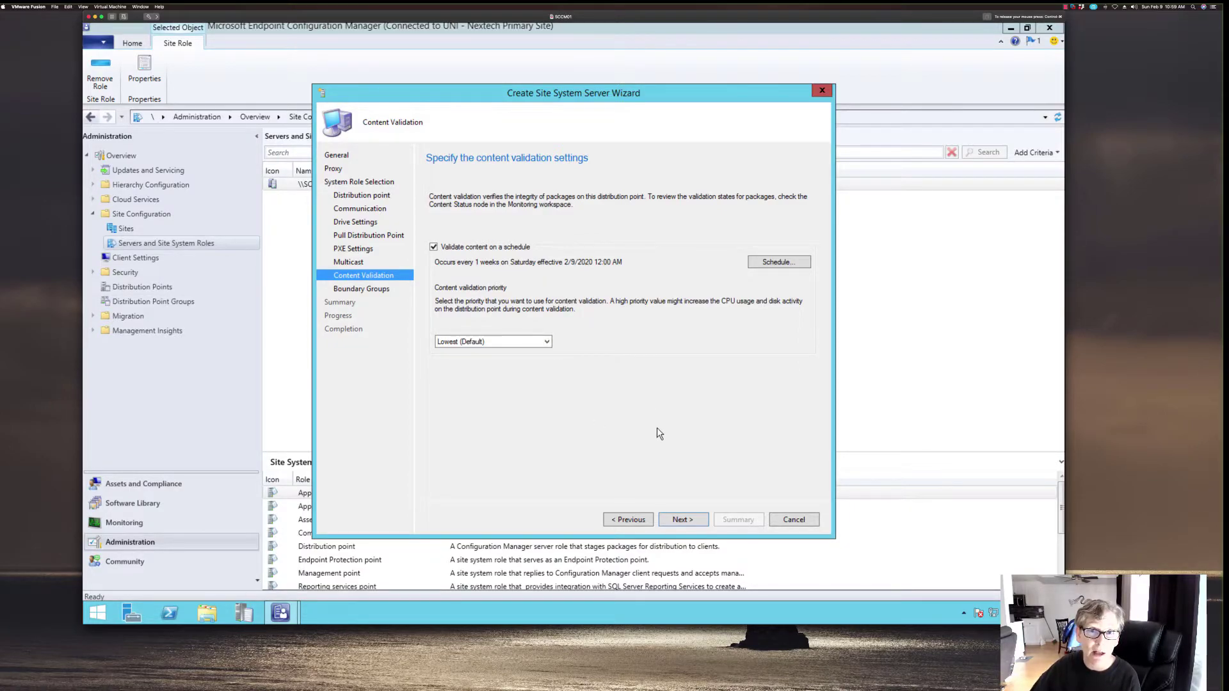
{"action": "left_click", "coordinate": [683, 519]}
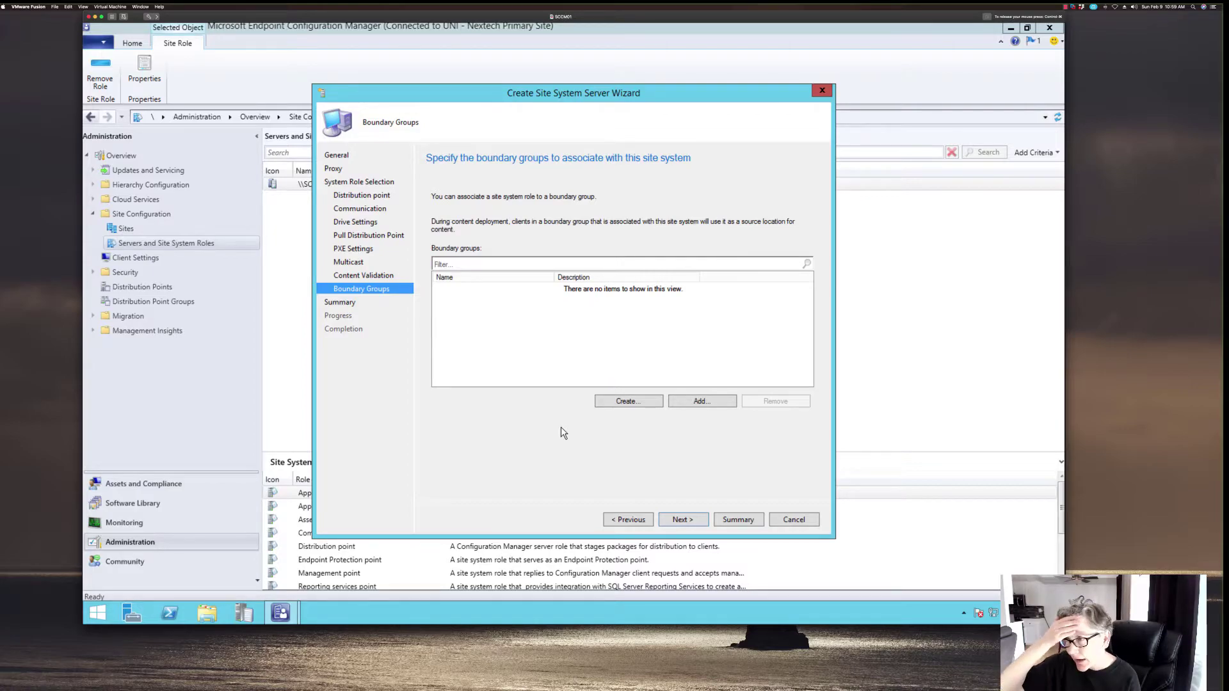
Step: Associate the AD-BG boundary group with the site system and proceed to the summary of the settings
{"action": "left_click", "coordinate": [698, 402]}
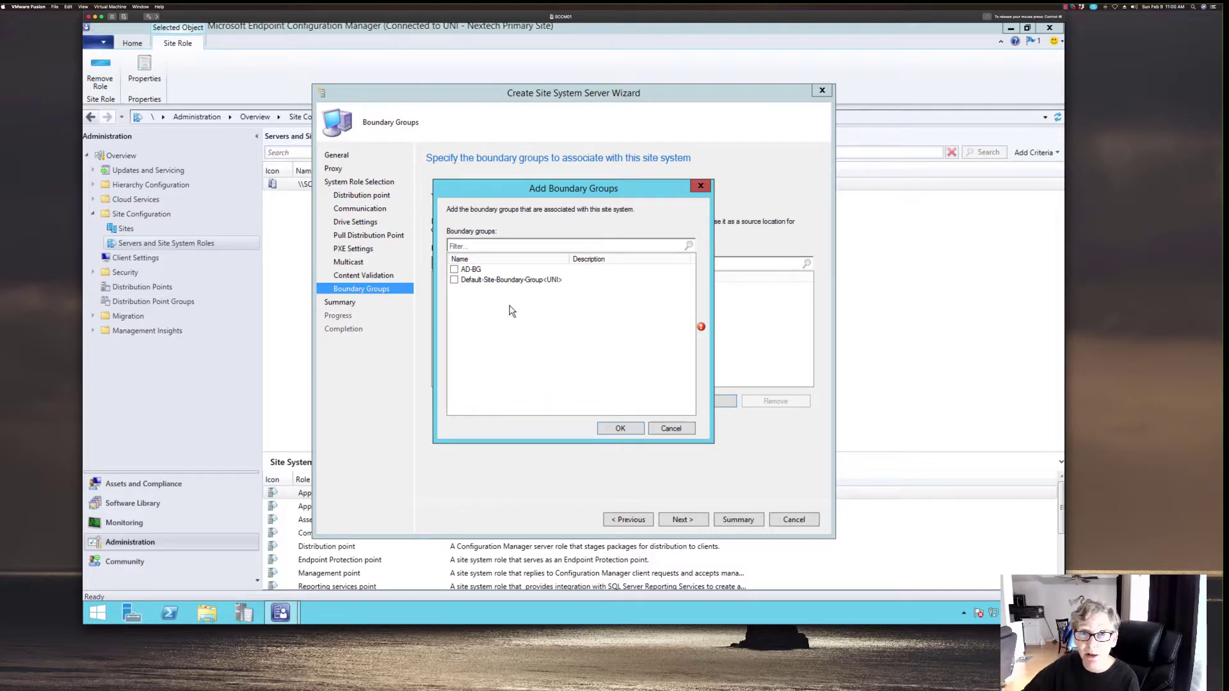
{"action": "left_click", "coordinate": [455, 270]}
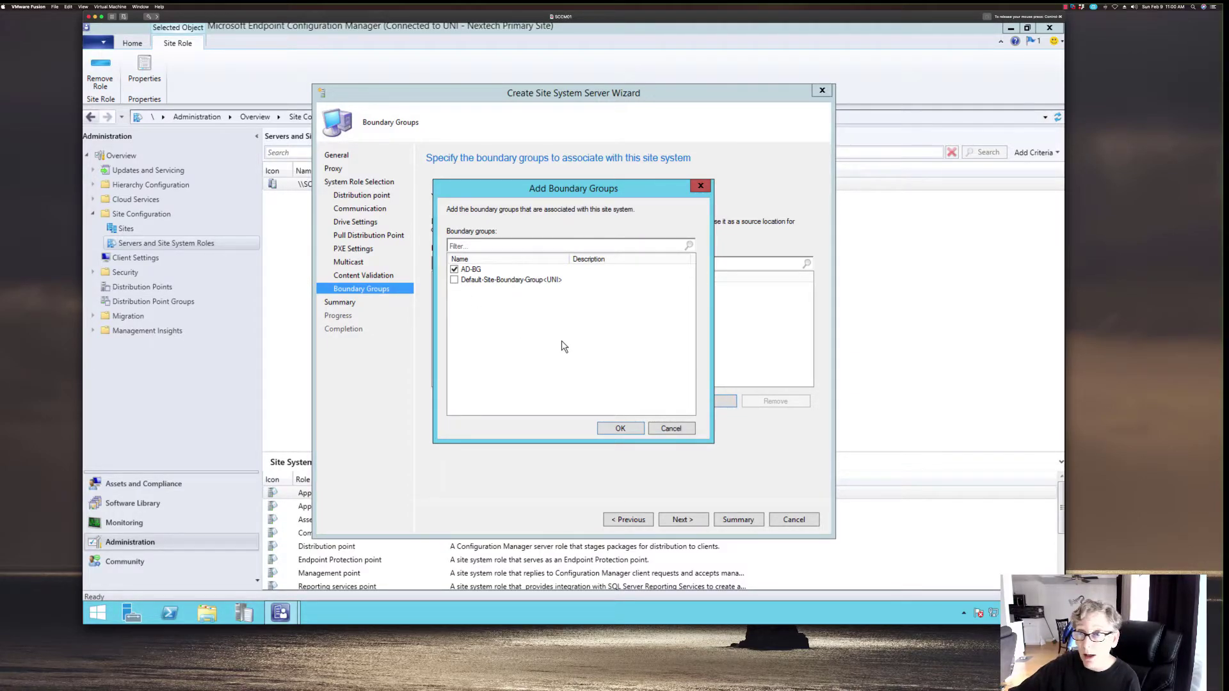
{"action": "left_click", "coordinate": [620, 428]}
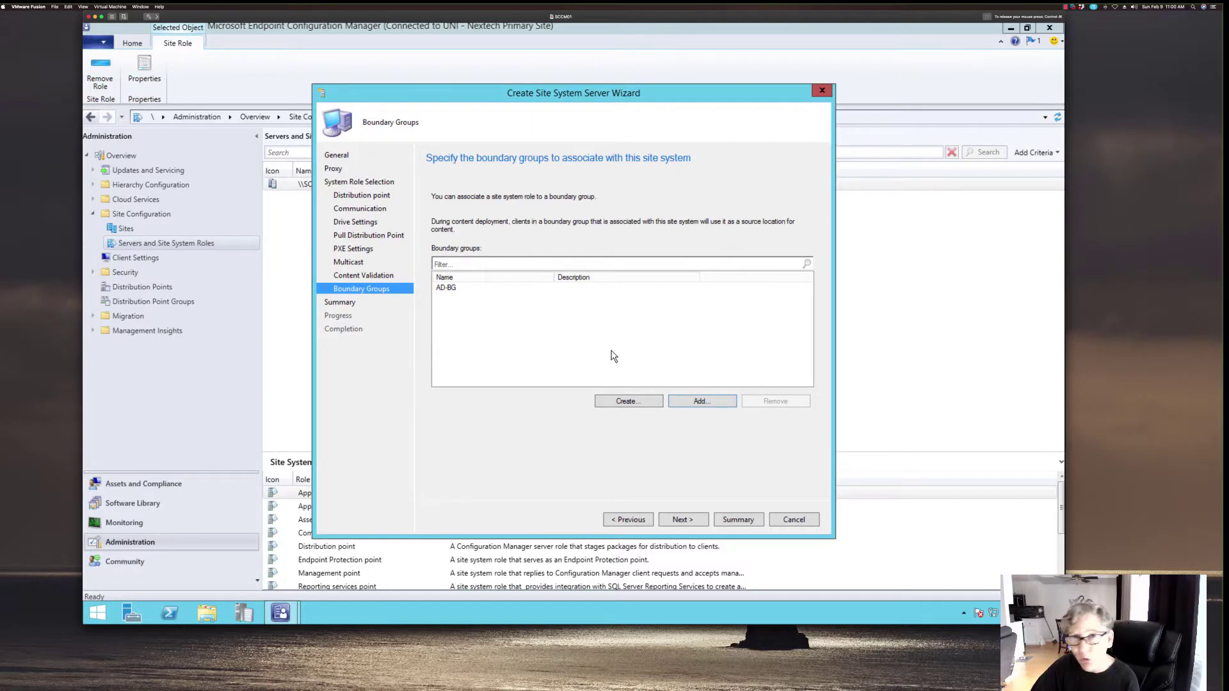
{"action": "left_click", "coordinate": [684, 520]}
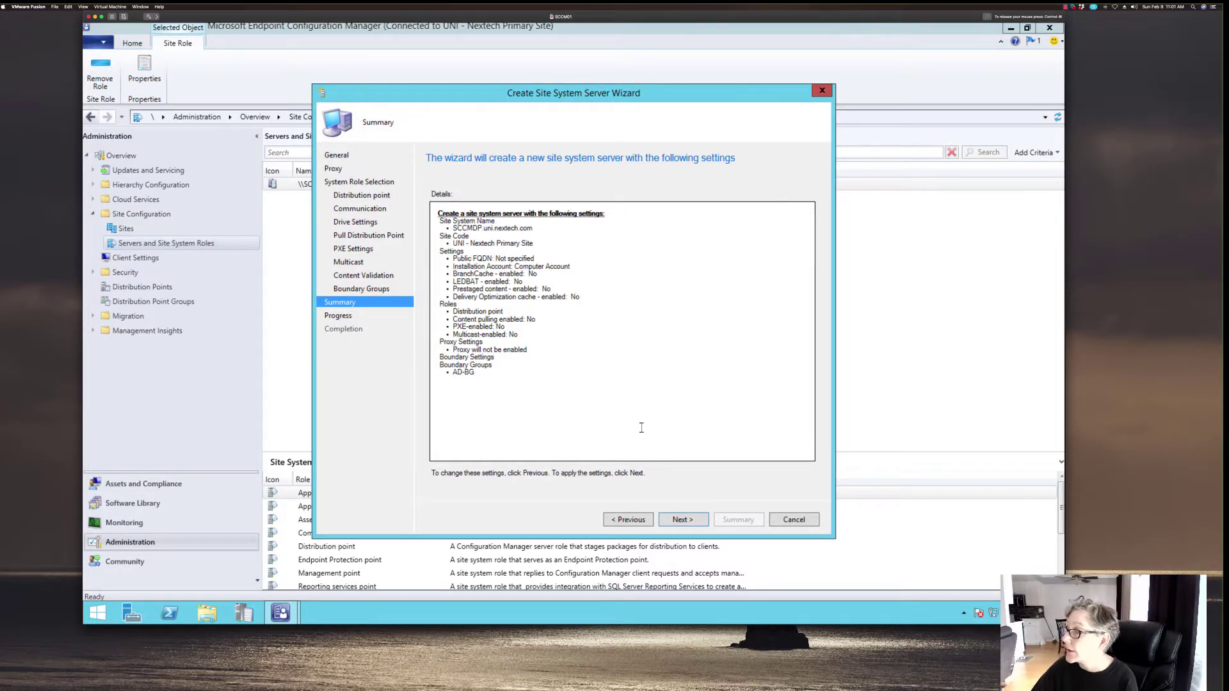
Step: Create the site system server with the summarized settings, close the wizard, and select the Distribution point role of SCCMDP
{"action": "left_click", "coordinate": [692, 520]}
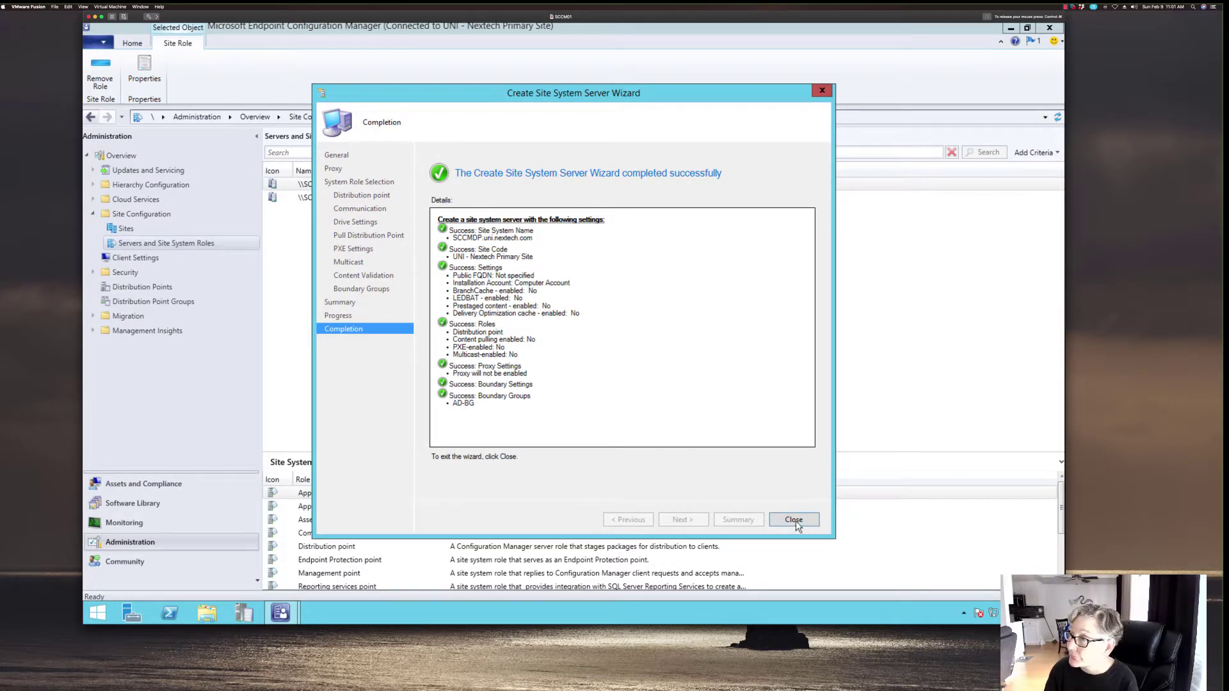
{"action": "left_click", "coordinate": [794, 520]}
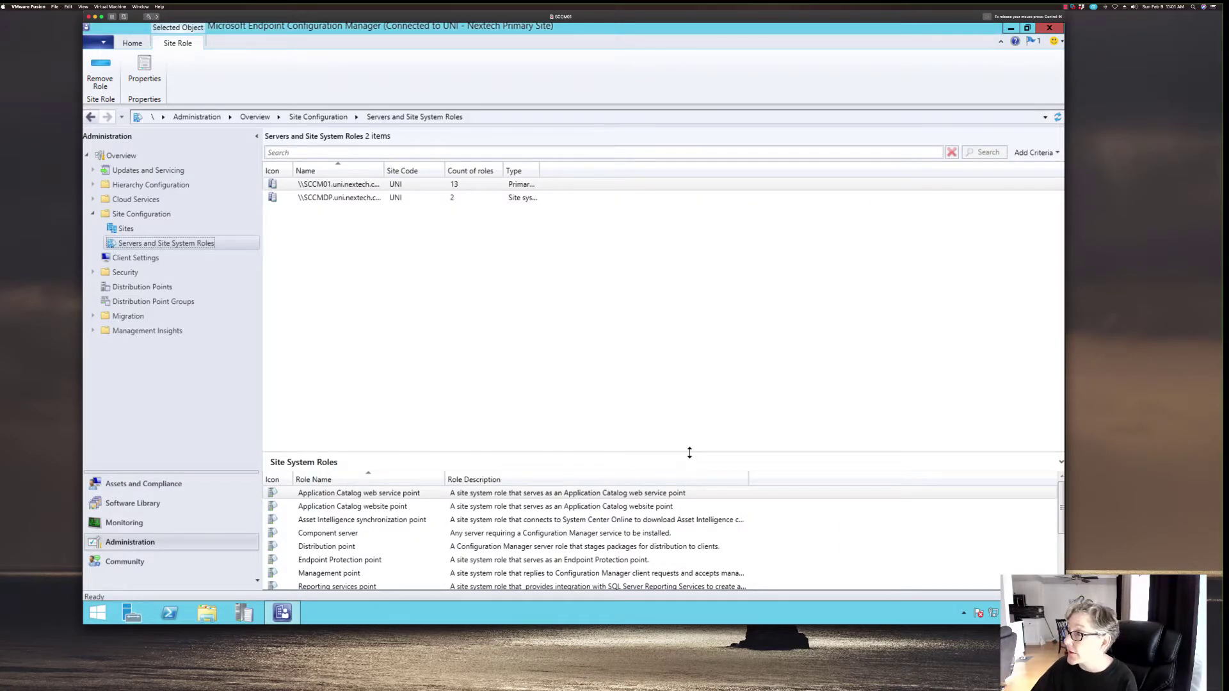
{"action": "left_click", "coordinate": [358, 199]}
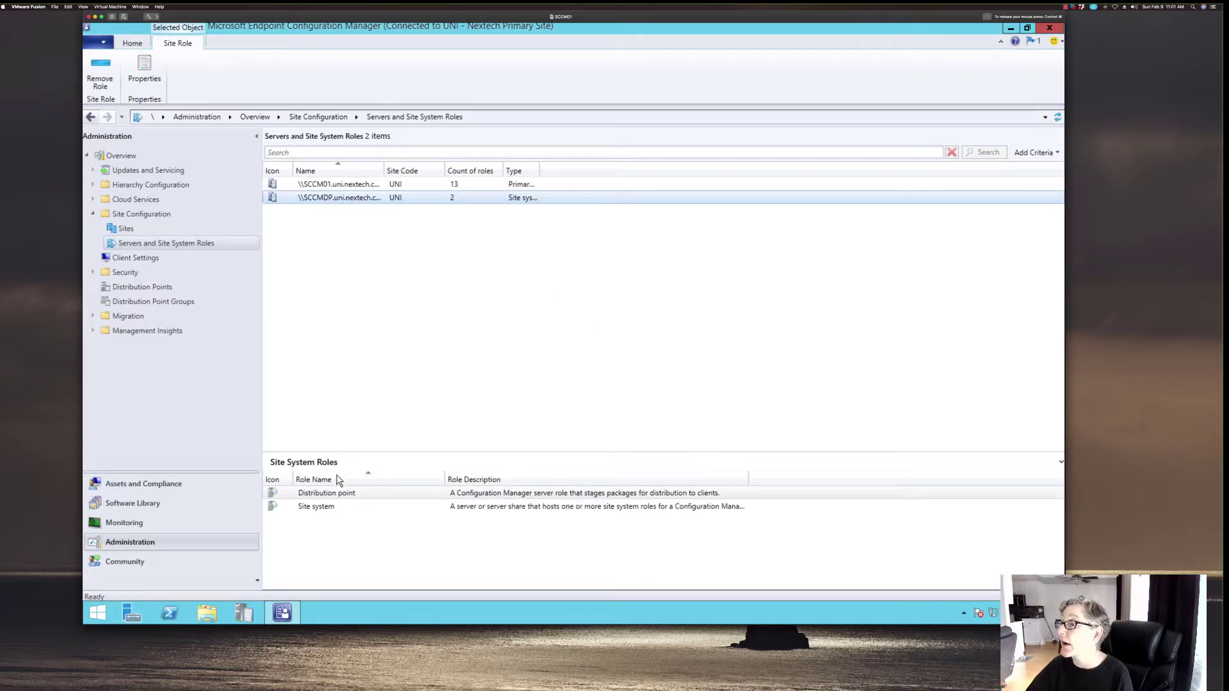
{"action": "left_click", "coordinate": [352, 496]}
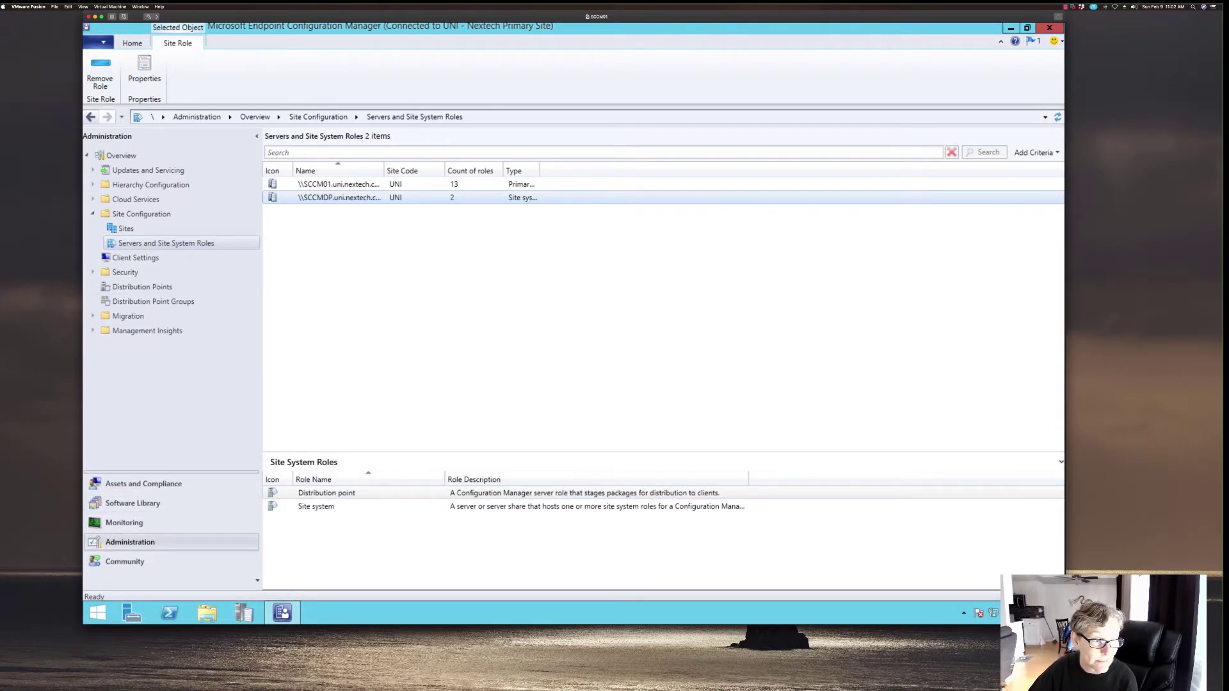
Step: Switch to the SCCM DP virtual machine and open File Explorer there
{"action": "key", "text": "super+grave"}
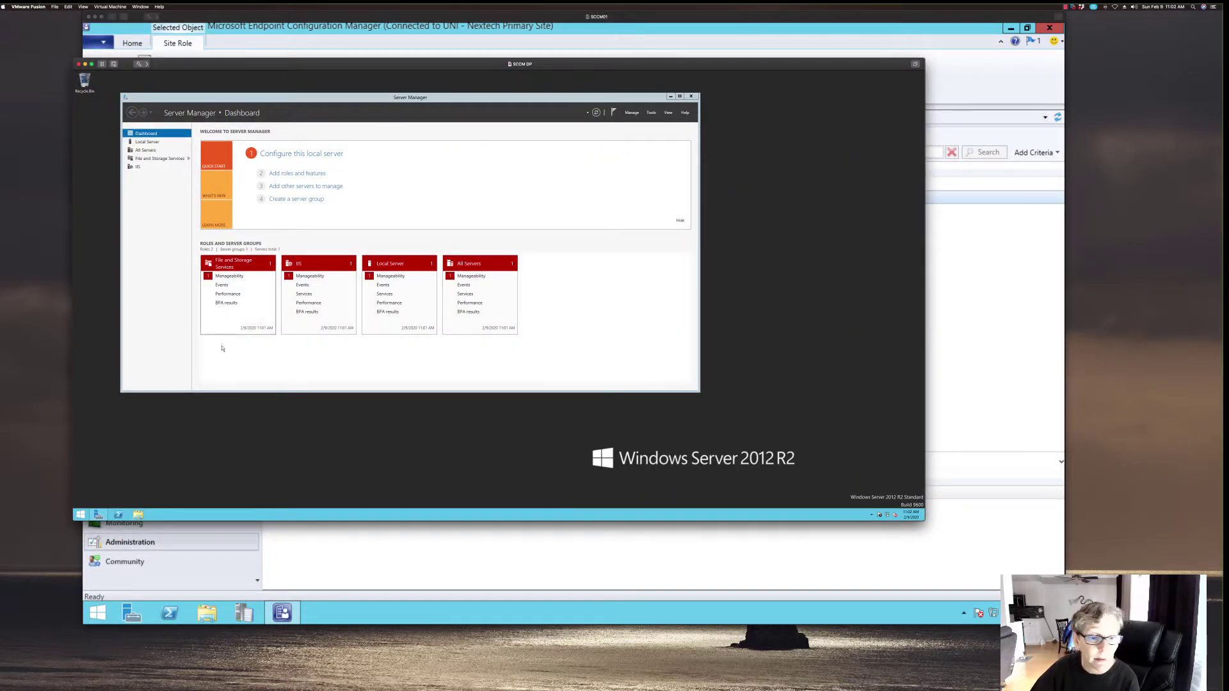
{"action": "left_click", "coordinate": [138, 515]}
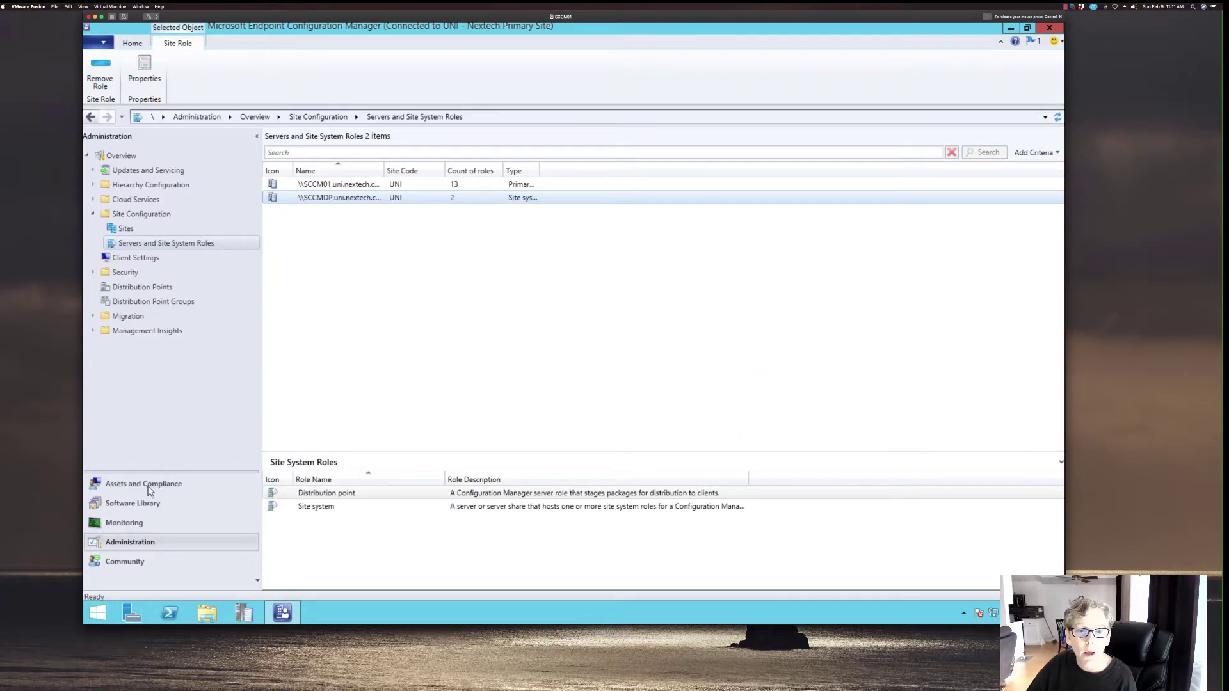
Step: In Configuration Manager's Monitoring workspace, examine the distribution point configuration status details for SCCMDP and read the message for package UNI00003
{"action": "left_click", "coordinate": [125, 523]}
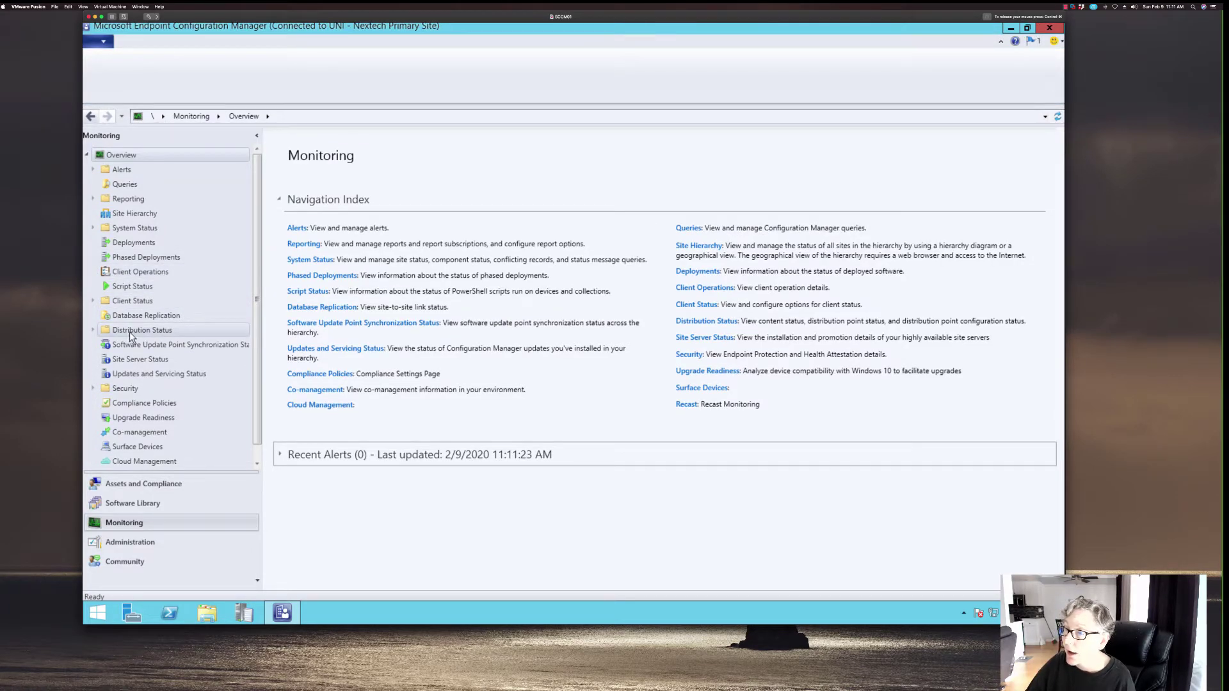
{"action": "left_click", "coordinate": [92, 330]}
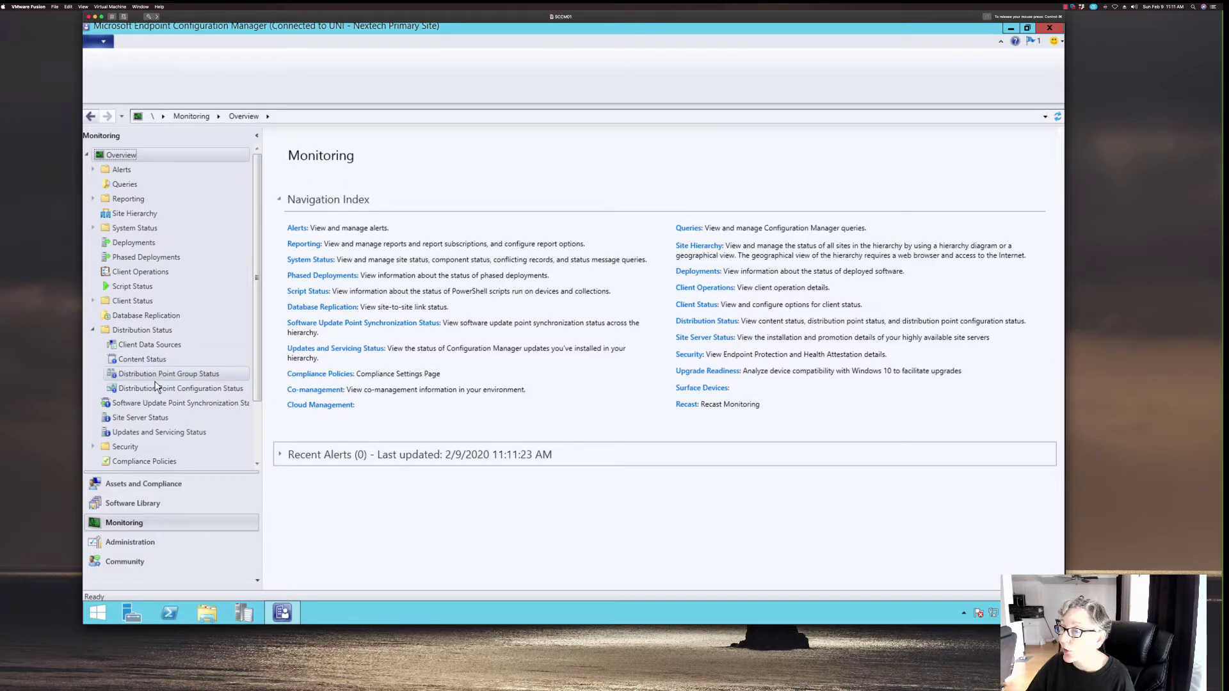
{"action": "left_click", "coordinate": [175, 388]}
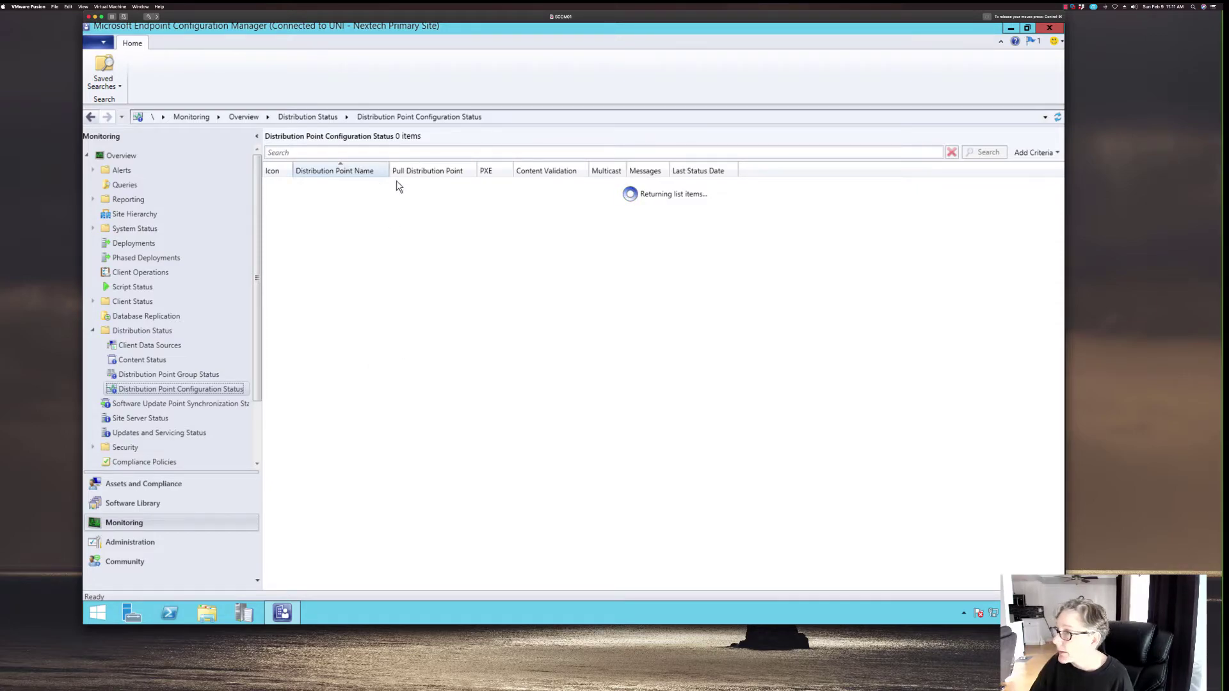
{"action": "left_click", "coordinate": [321, 199]}
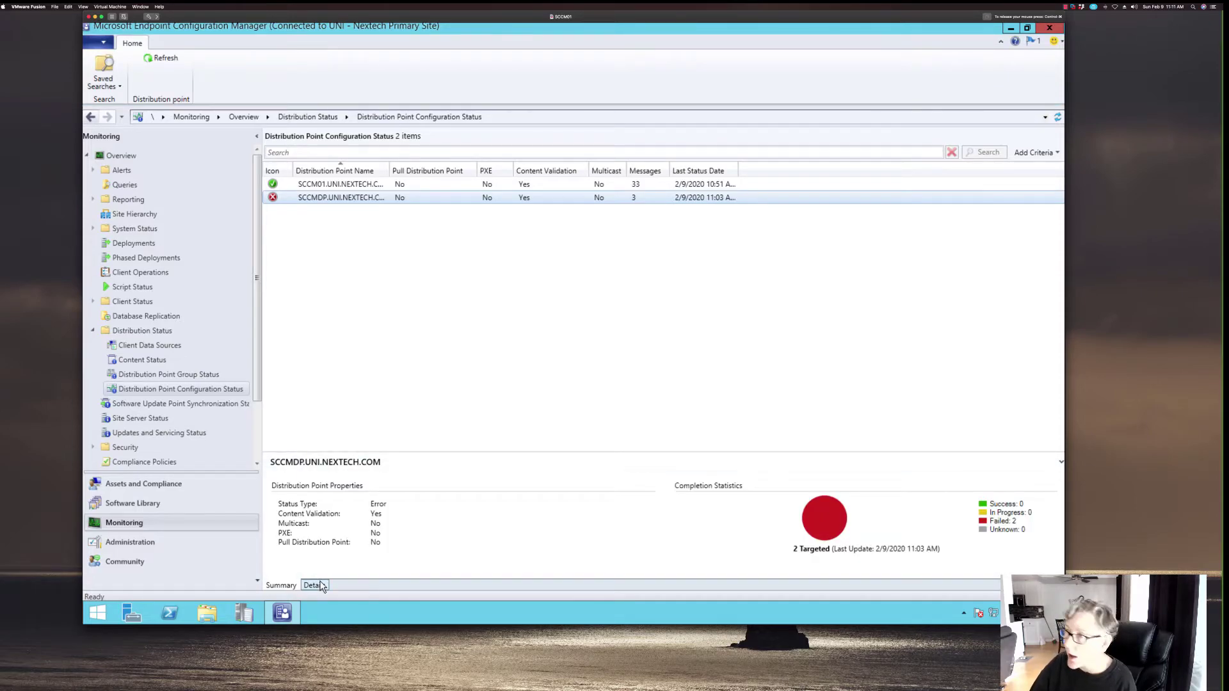
{"action": "left_click", "coordinate": [314, 585]}
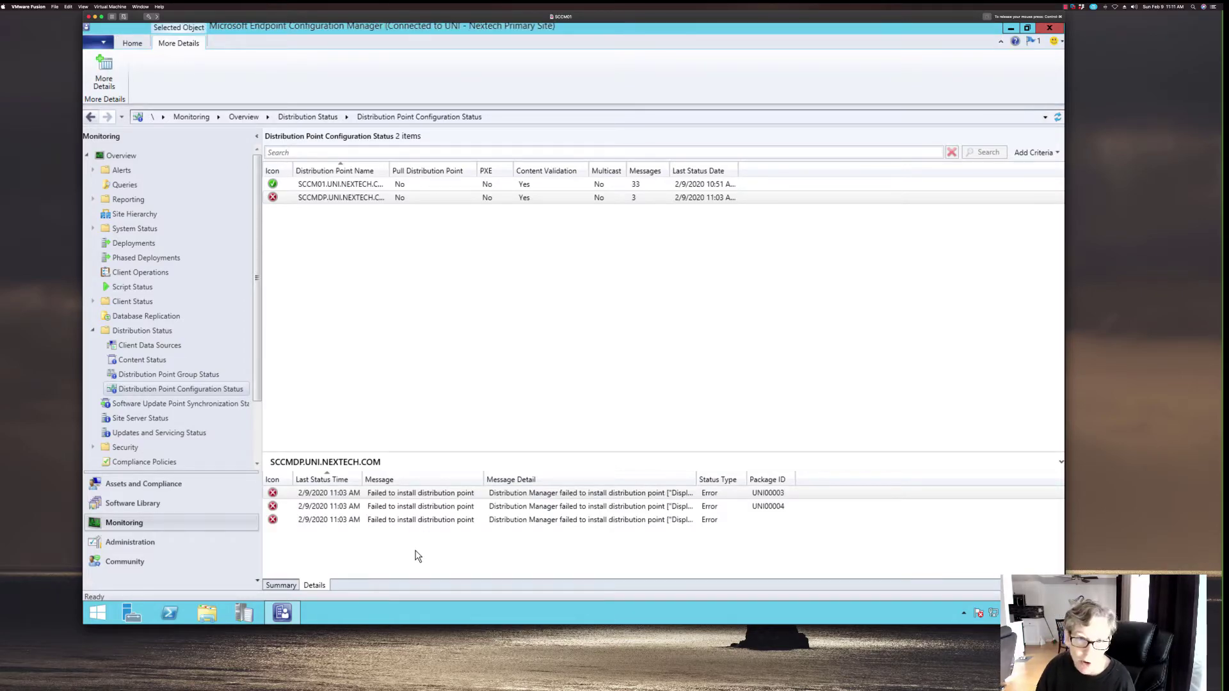
{"action": "left_click", "coordinate": [413, 495]}
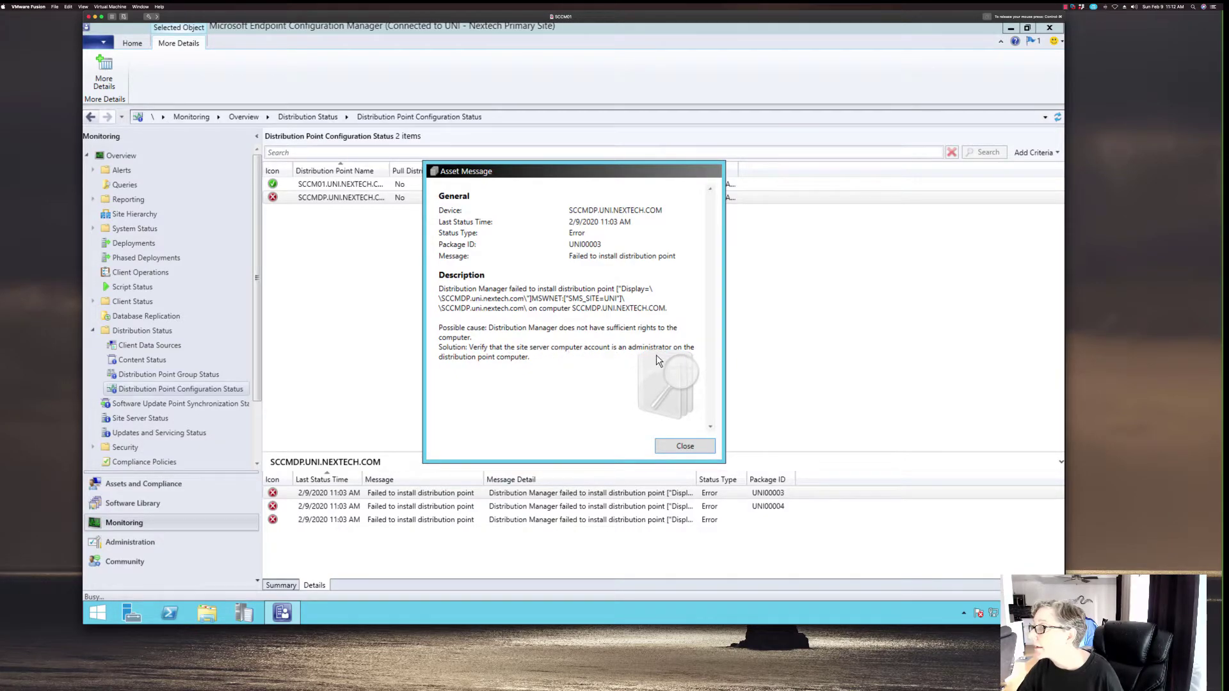
{"action": "left_click", "coordinate": [671, 444]}
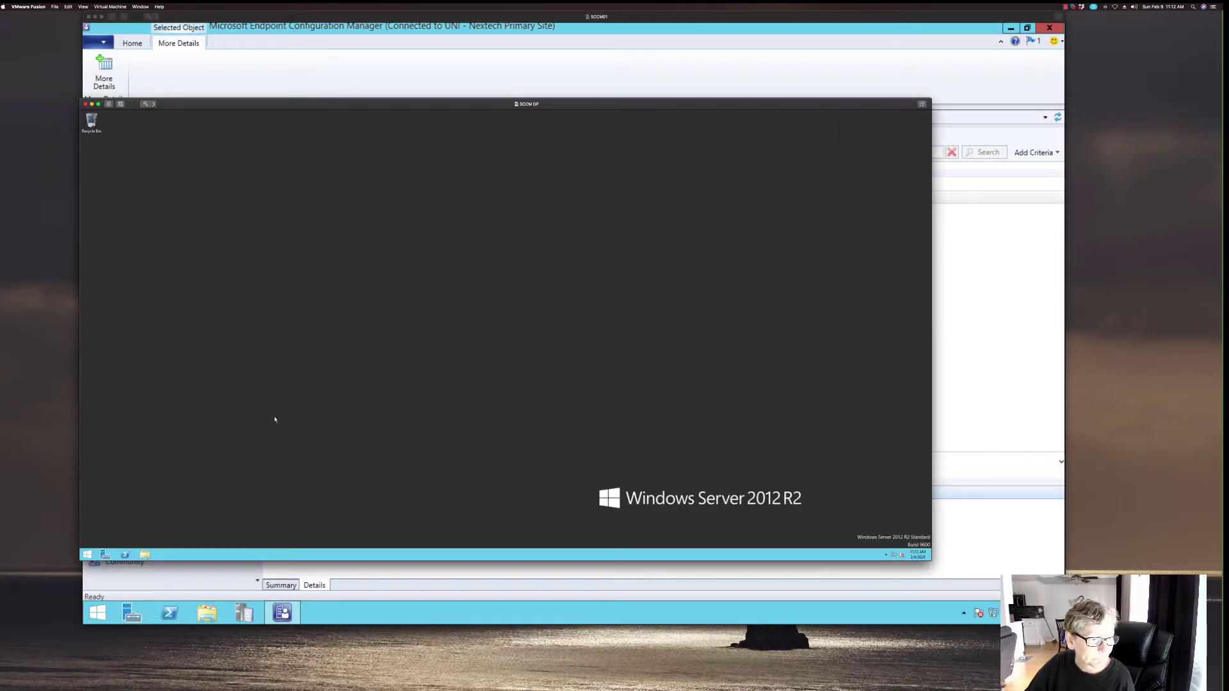
Step: On the SCCM DP machine, open the security permissions of the SCCM (E:) drive for editing
{"action": "left_click", "coordinate": [145, 553]}
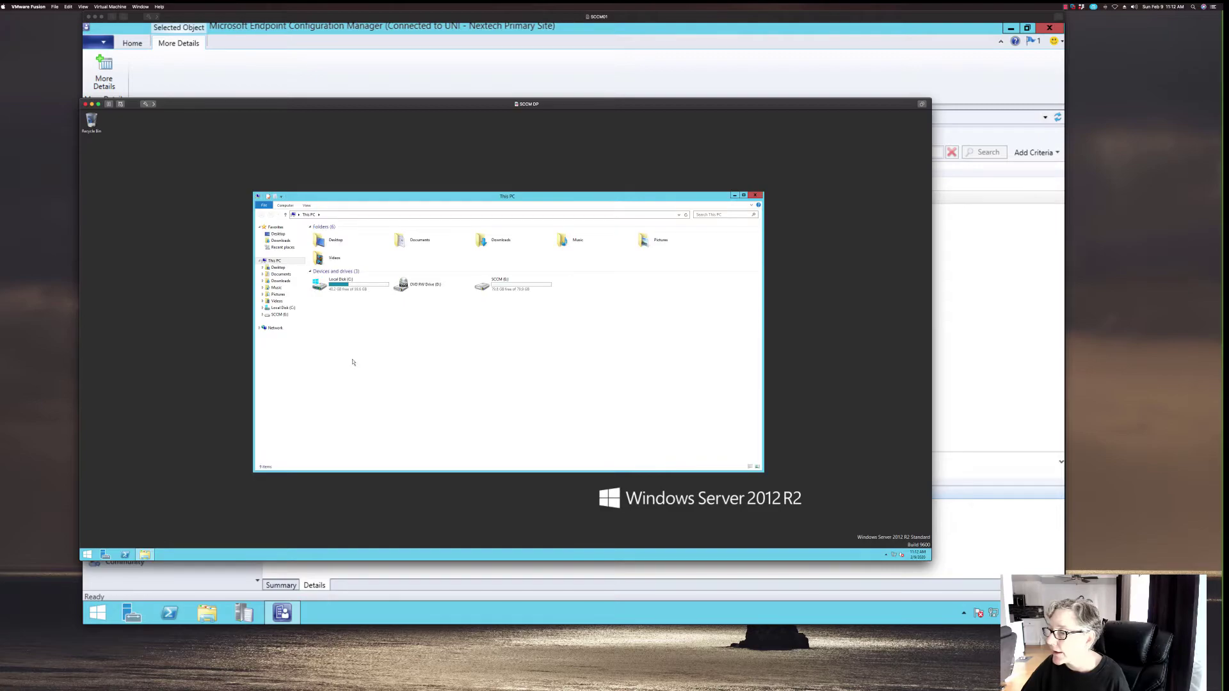
{"action": "left_click", "coordinate": [278, 315]}
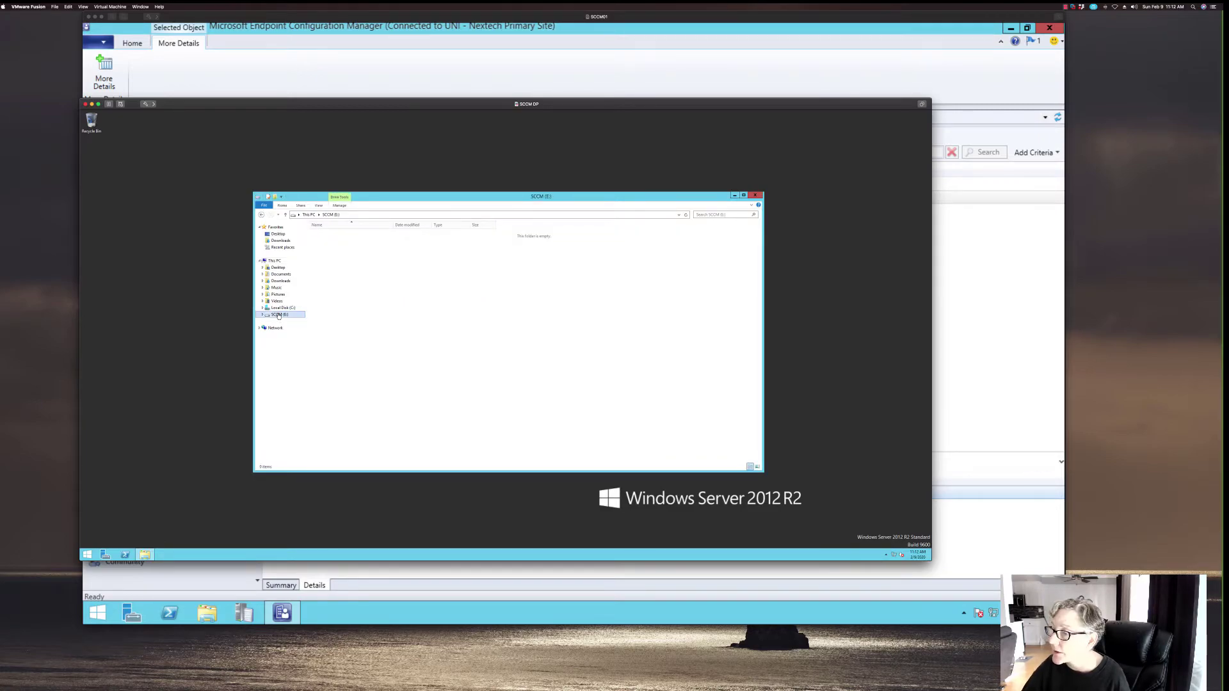
{"action": "right_click", "coordinate": [278, 315]}
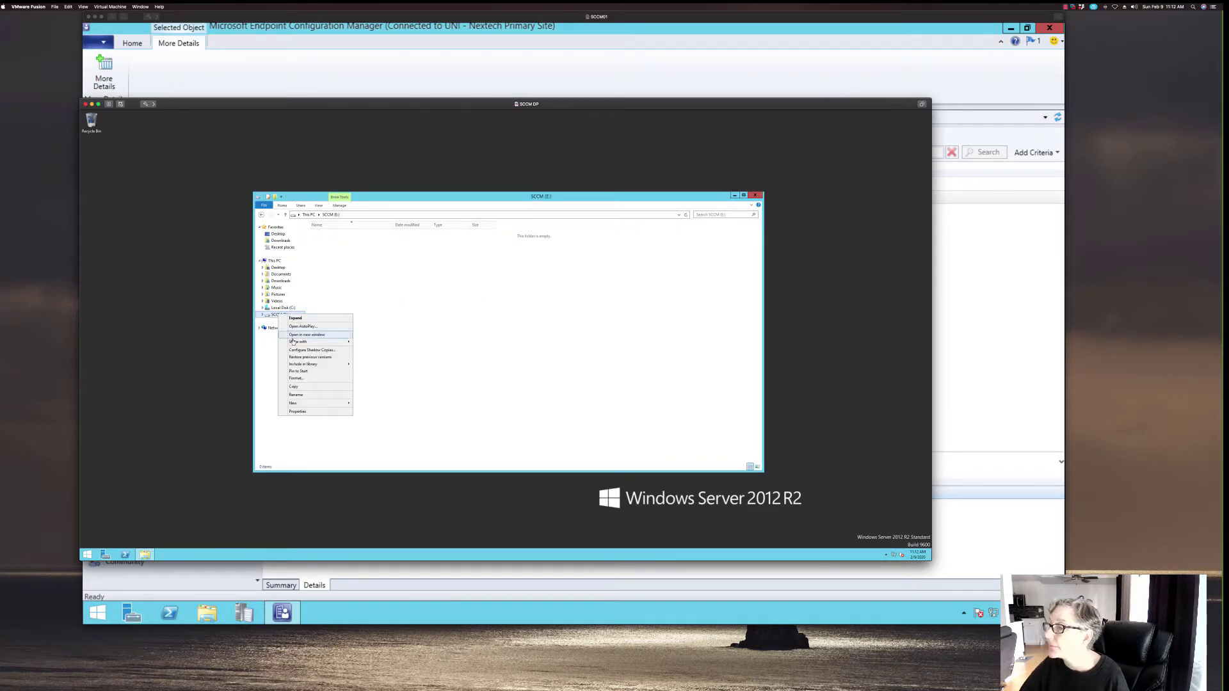
{"action": "left_click", "coordinate": [288, 414]}
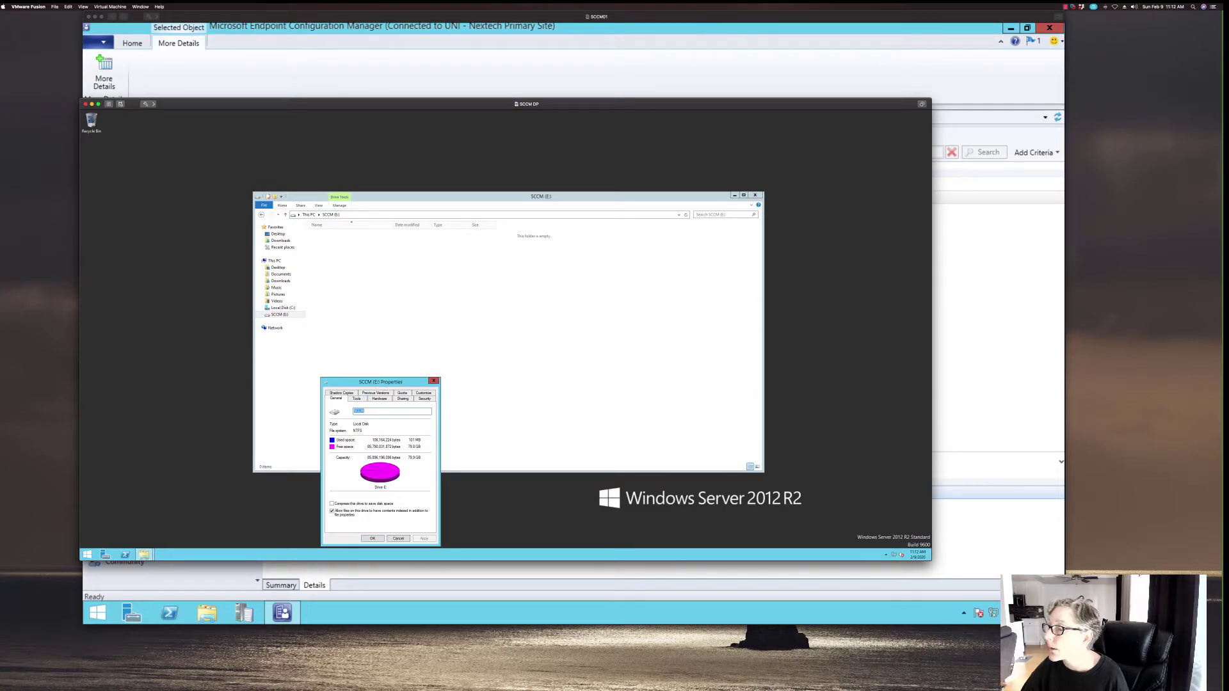
{"action": "left_click_drag", "start_coordinate": [403, 382], "coordinate": [351, 352]}
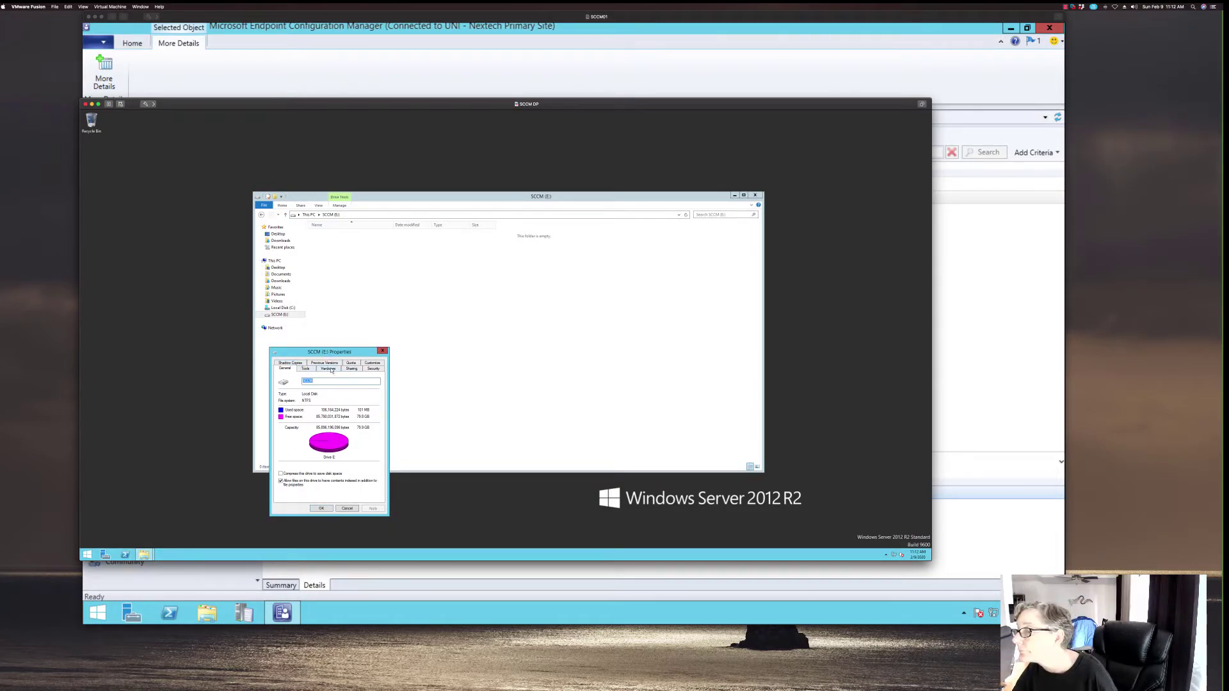
{"action": "left_click", "coordinate": [351, 369]}
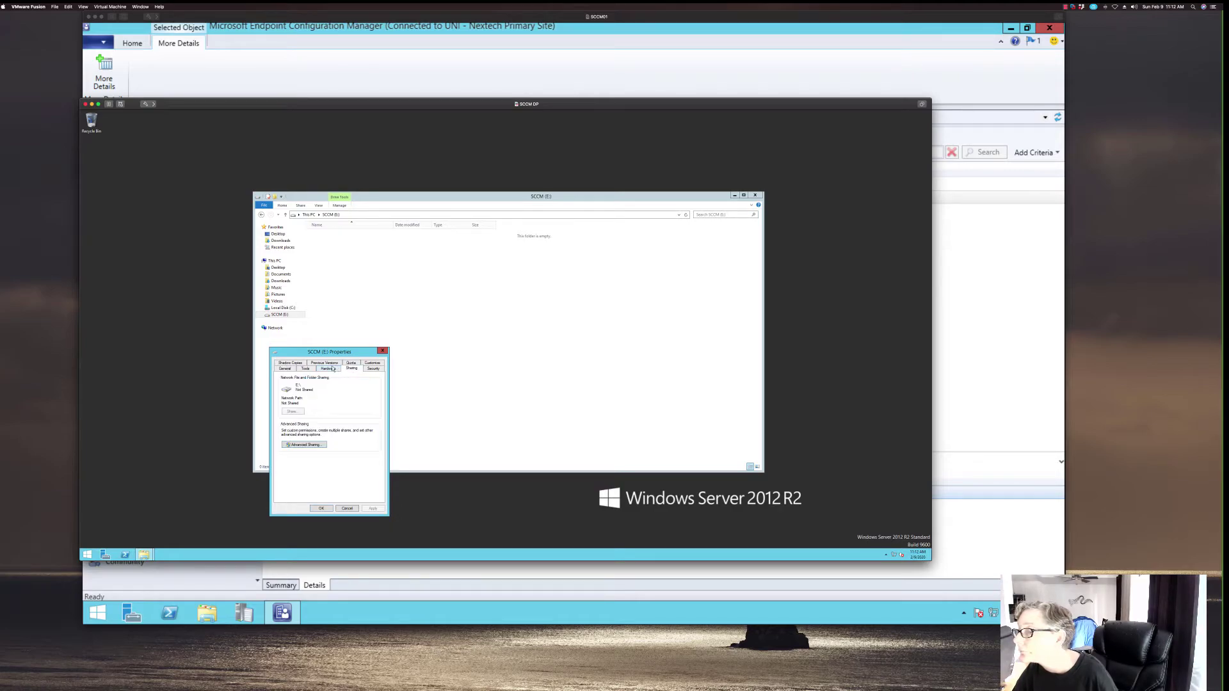
{"action": "left_click", "coordinate": [371, 369]}
{"action": "left_click", "coordinate": [364, 426]}
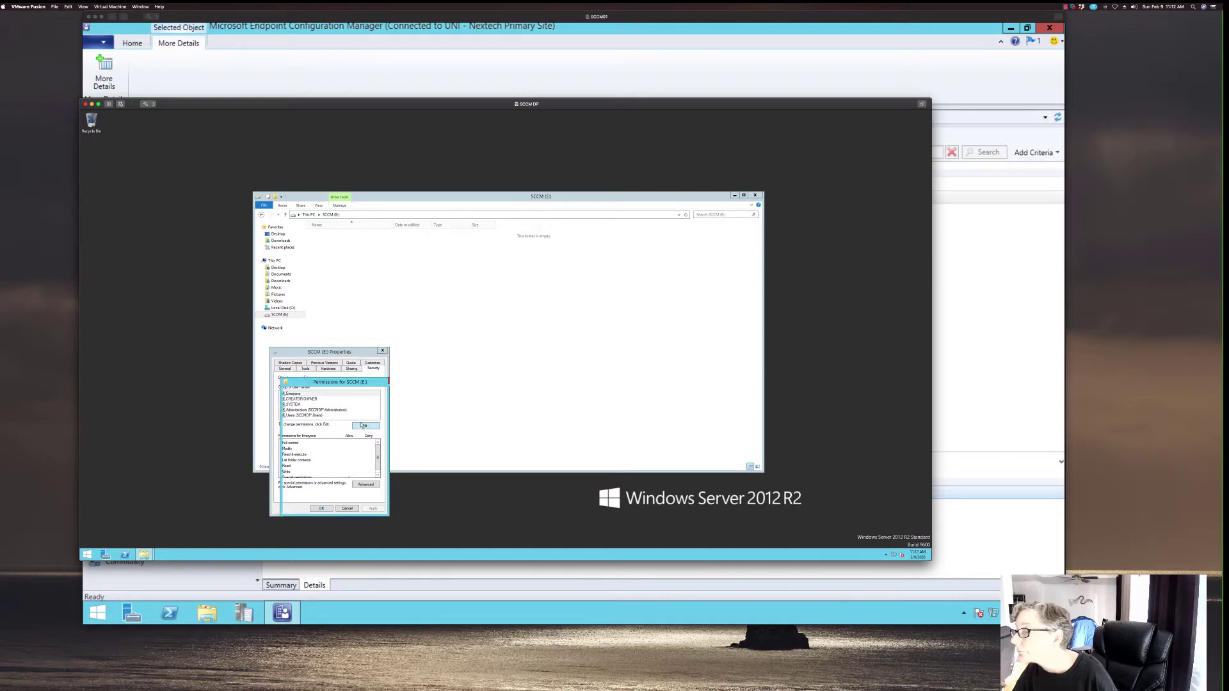
Step: Add the sccm01 computer account to the E: drive's permissions, including Computers in the object types, and allow it Full control
{"action": "left_click", "coordinate": [352, 455]}
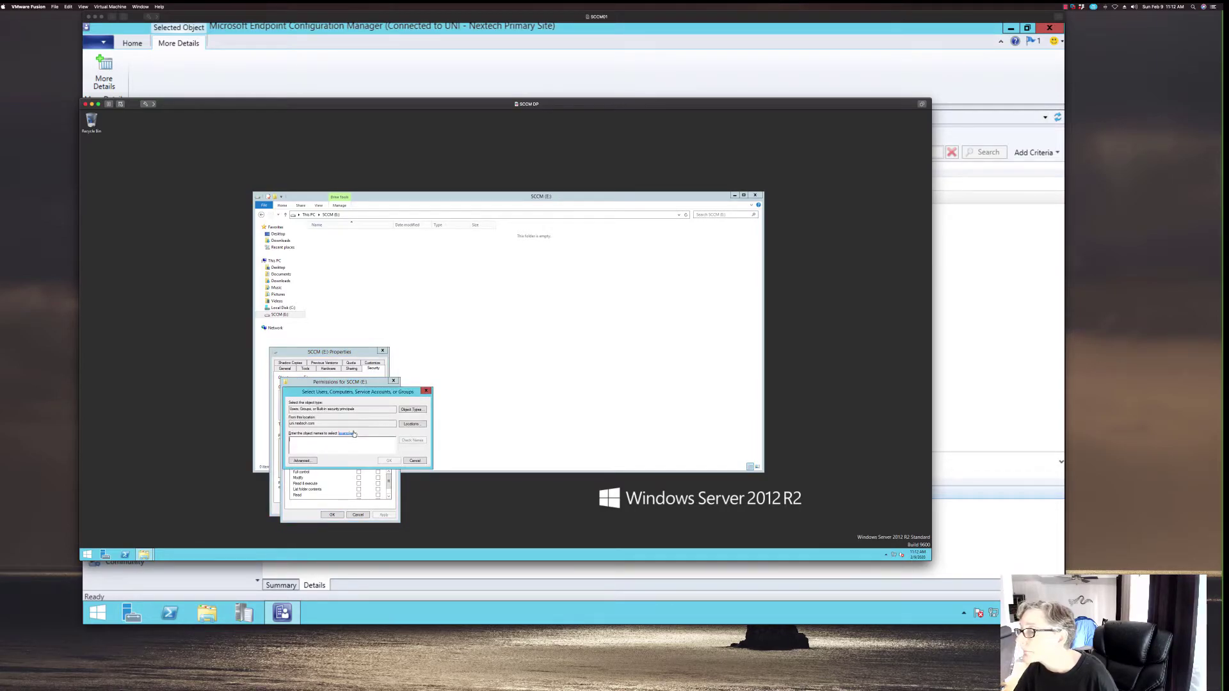
{"action": "type", "text": "s"}
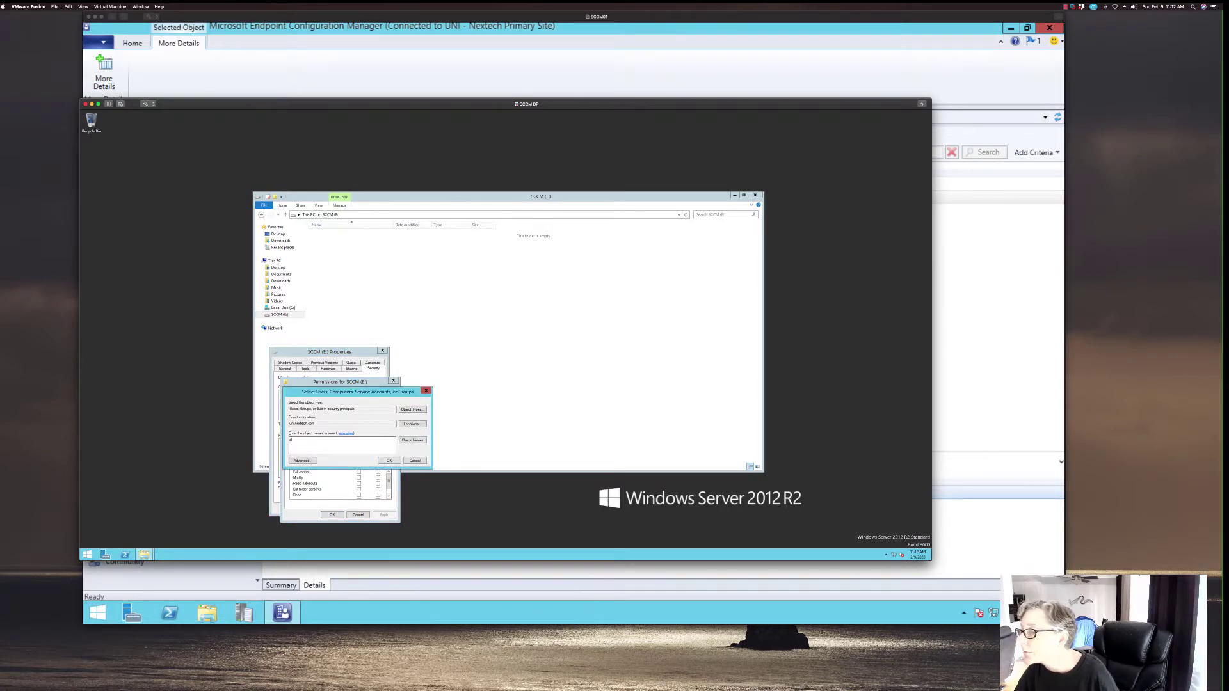
{"action": "type", "text": "ccm01"}
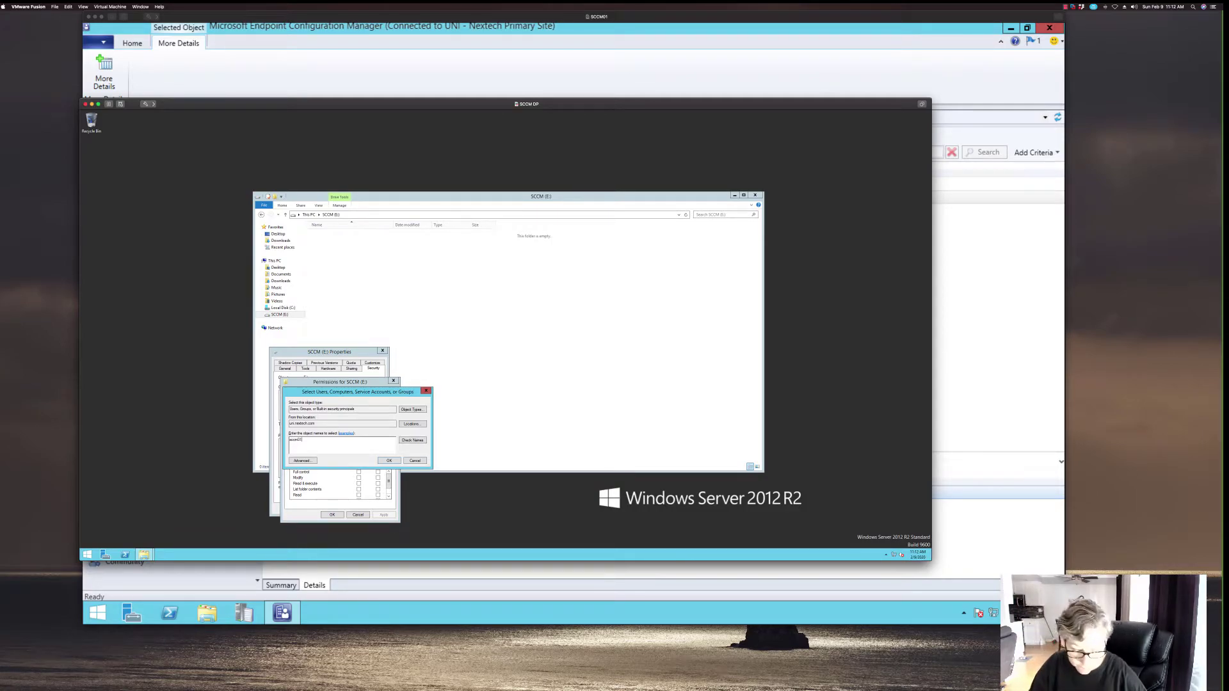
{"action": "left_click", "coordinate": [422, 442]}
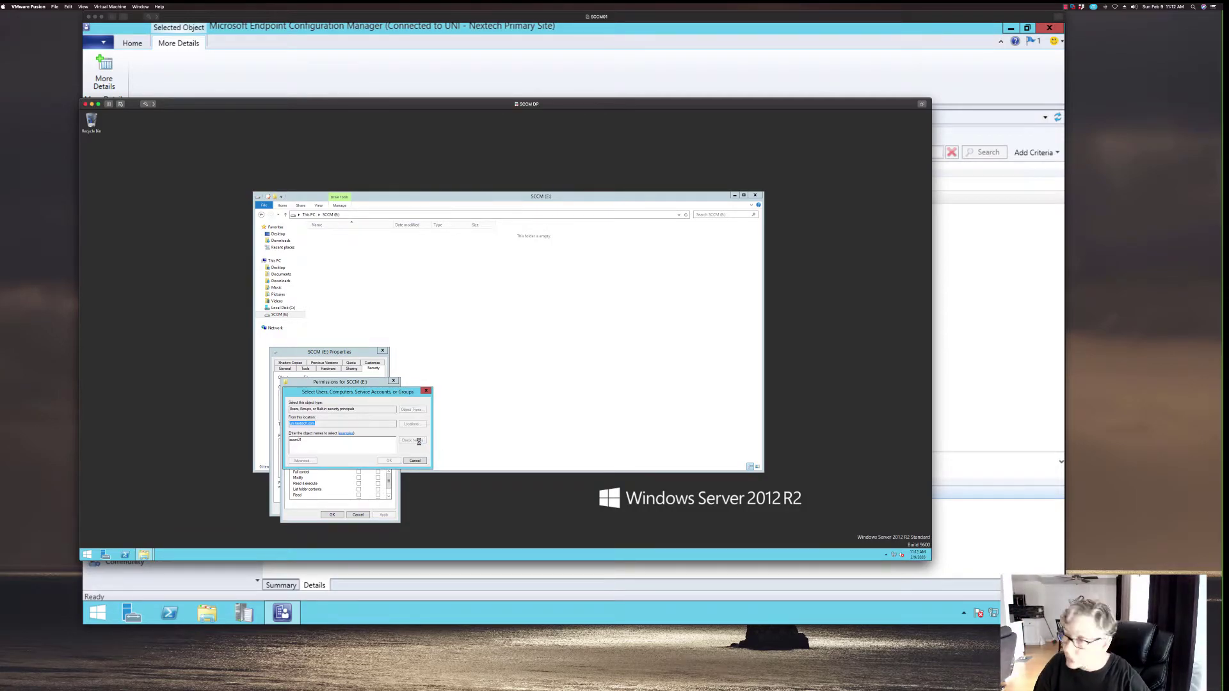
{"action": "left_click", "coordinate": [419, 448]}
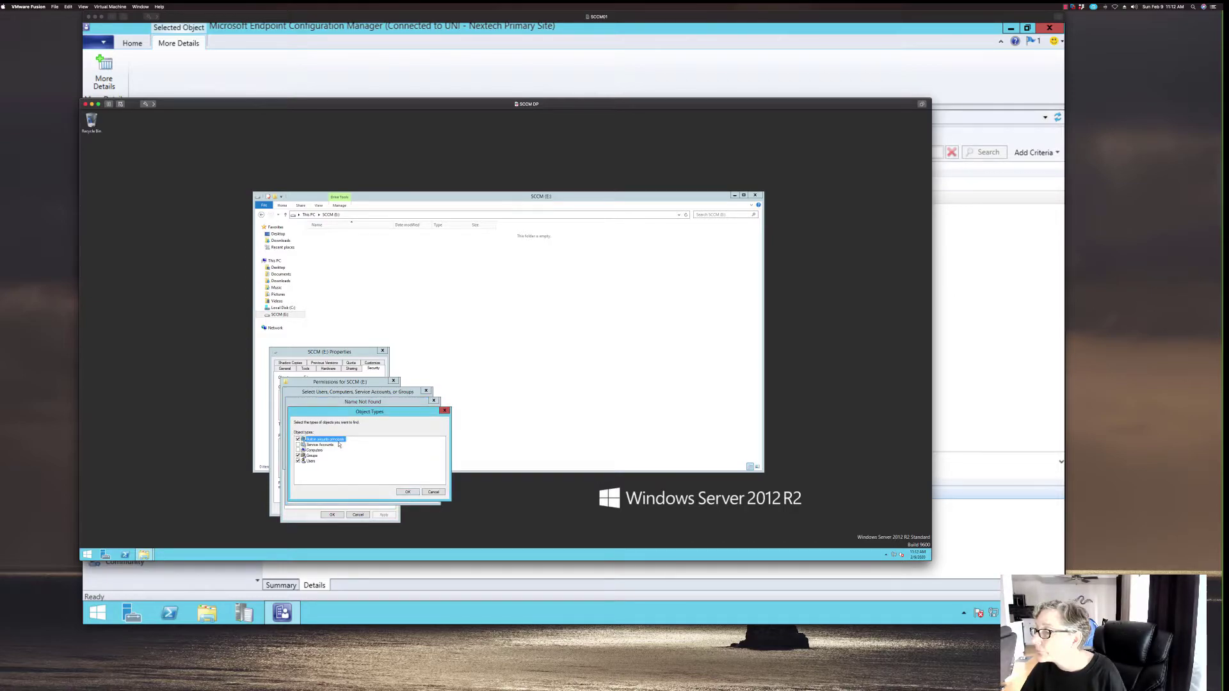
{"action": "left_click", "coordinate": [299, 449]}
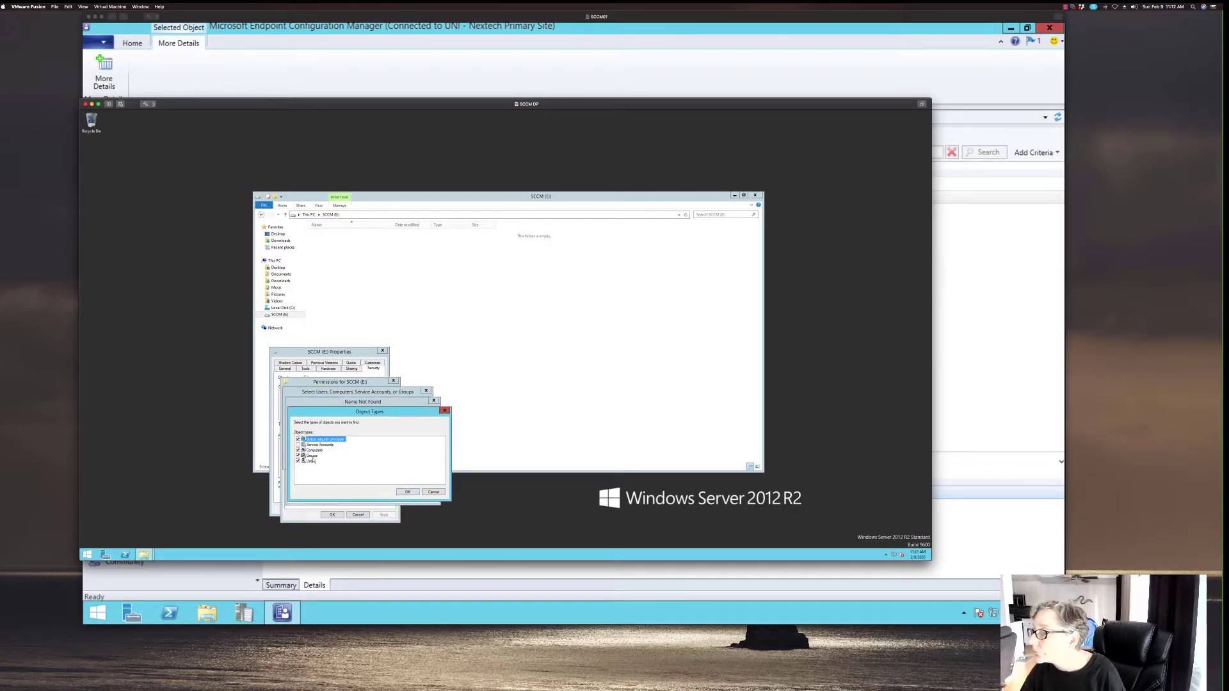
{"action": "left_click", "coordinate": [403, 493]}
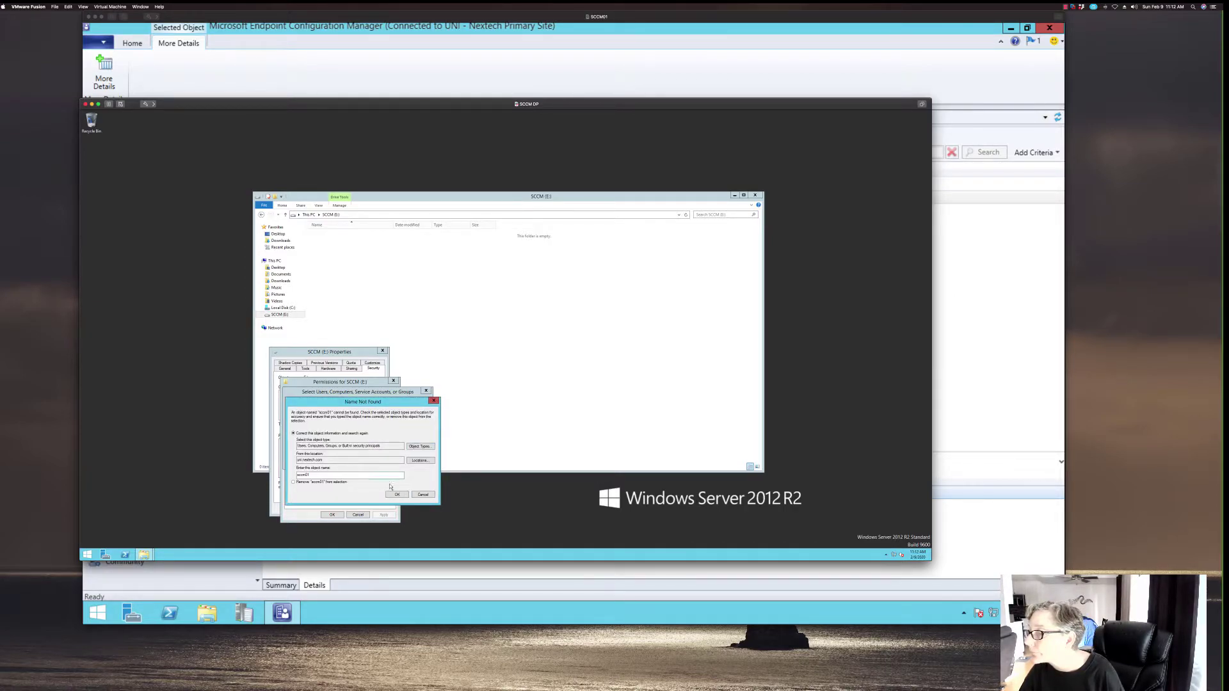
{"action": "left_click", "coordinate": [393, 491]}
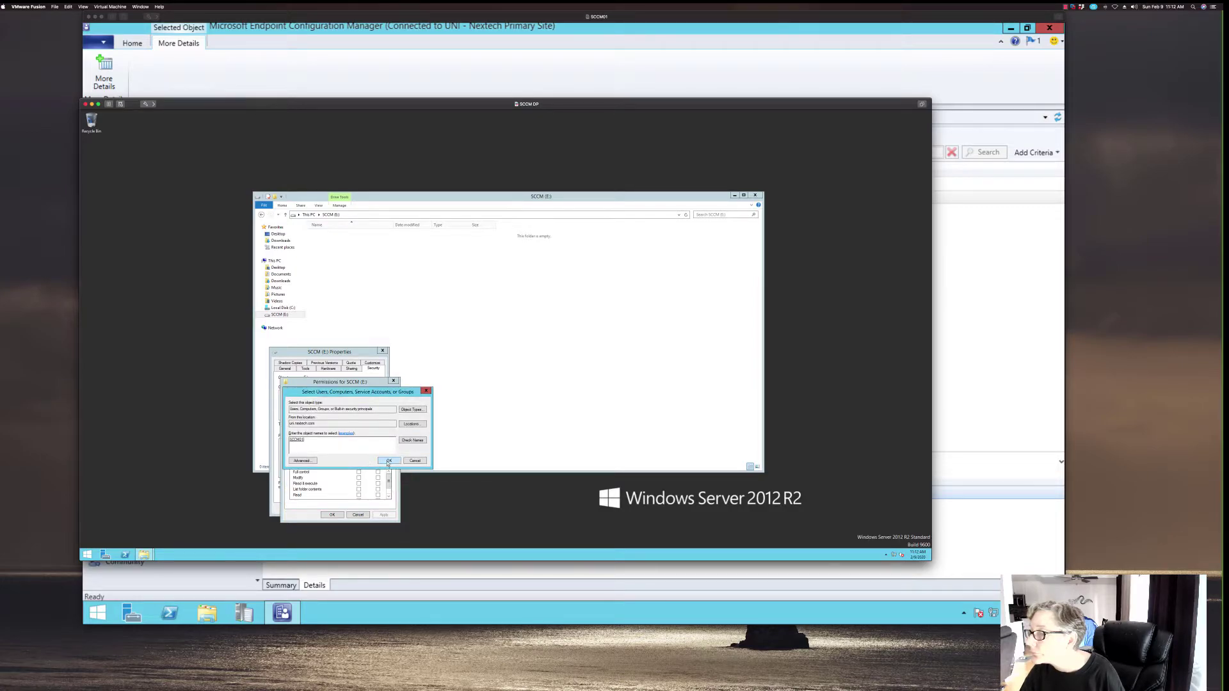
{"action": "left_click", "coordinate": [388, 461]}
{"action": "left_click", "coordinate": [359, 473]}
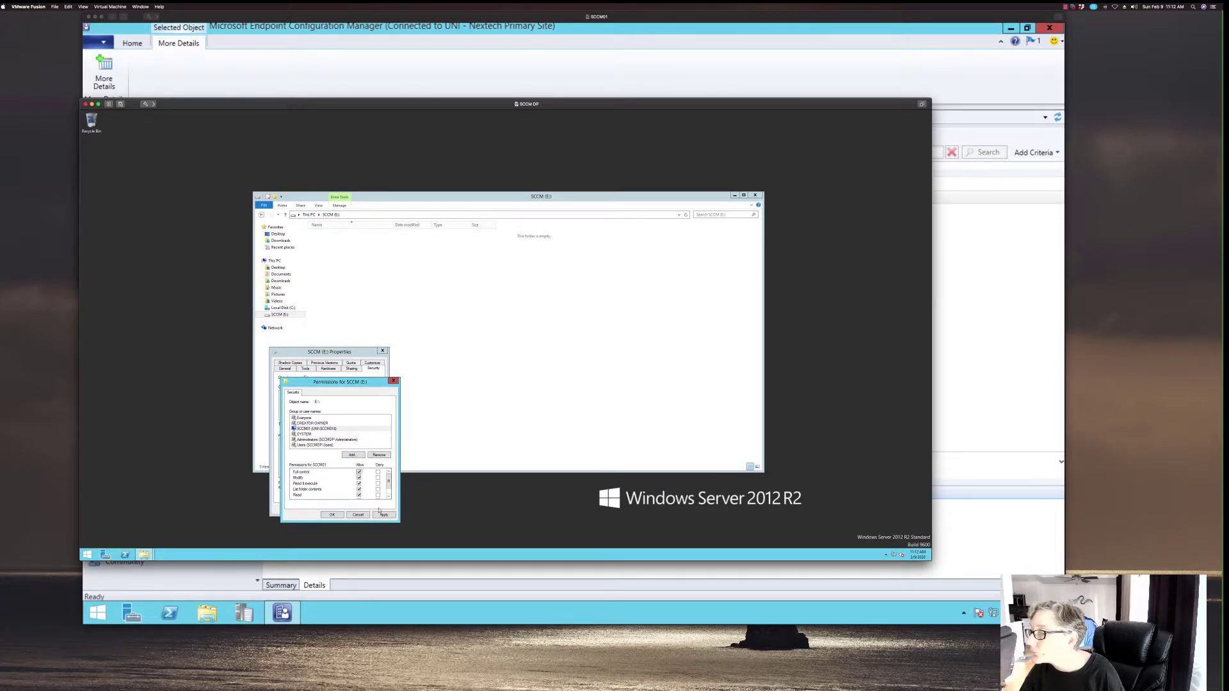
Step: Add the SCCM Admins group to the permissions list of the SCCM (E:) drive
{"action": "left_click", "coordinate": [353, 455]}
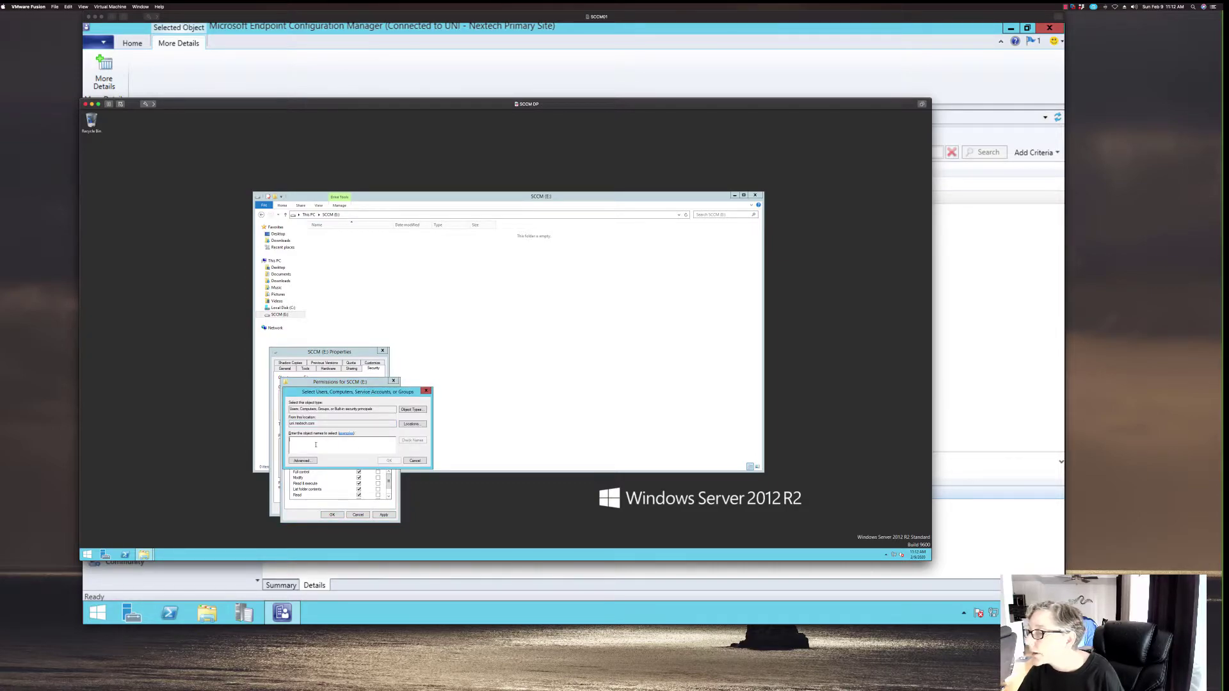
{"action": "type", "text": "sccmadmin"}
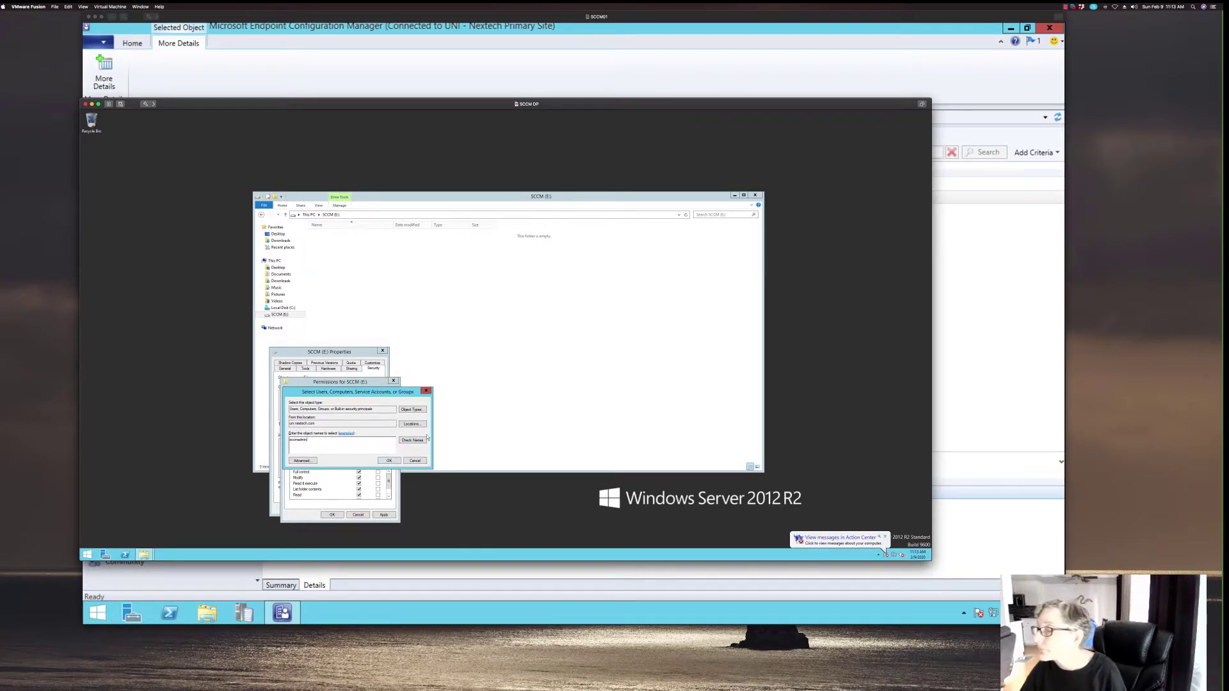
{"action": "left_click", "coordinate": [419, 440]}
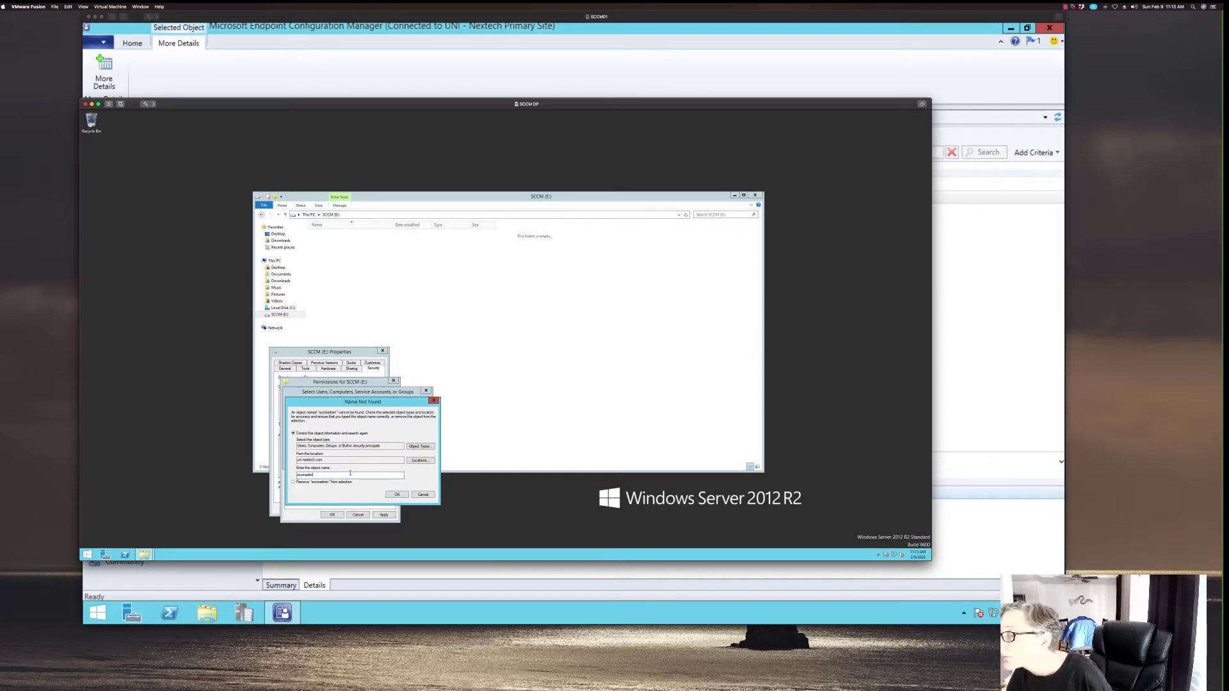
{"action": "type", "text": "m"}
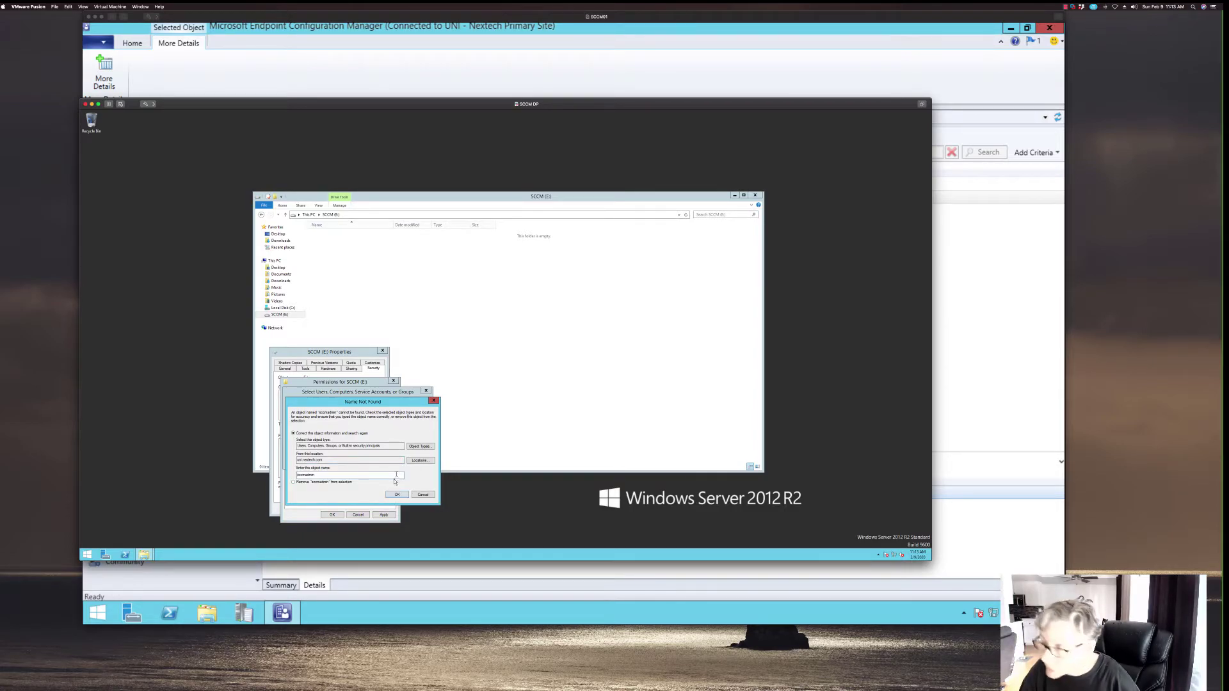
{"action": "left_click", "coordinate": [422, 495]}
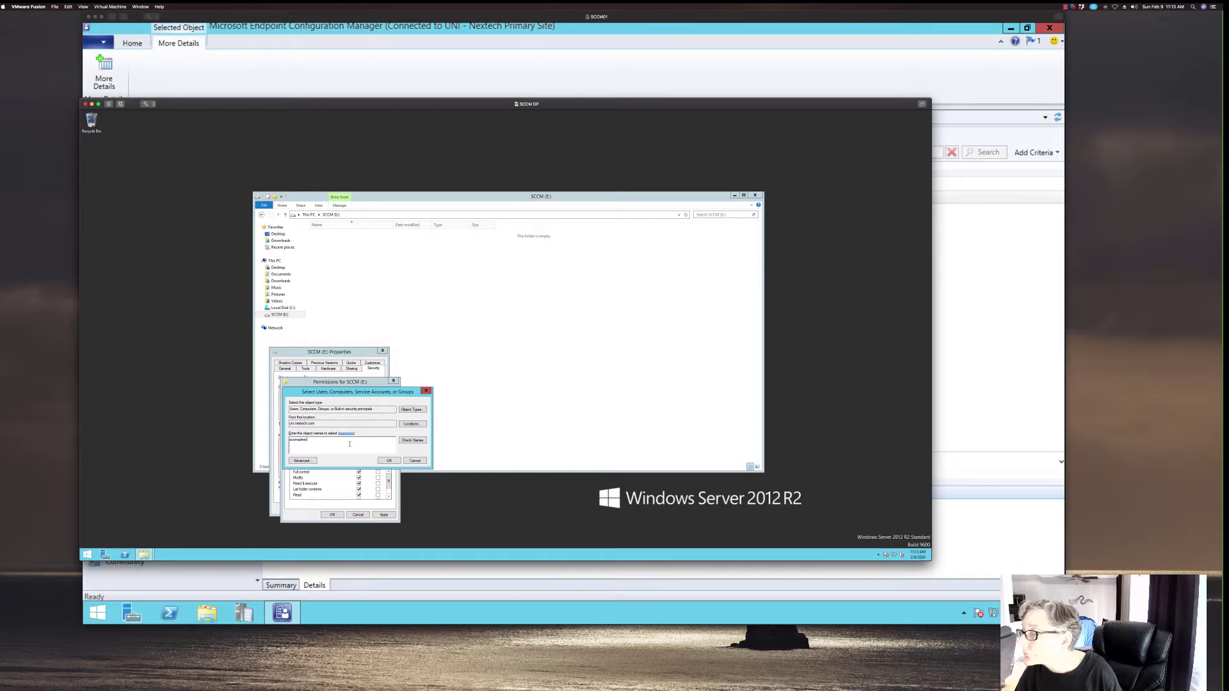
{"action": "left_click_drag", "start_coordinate": [334, 444], "coordinate": [288, 440]}
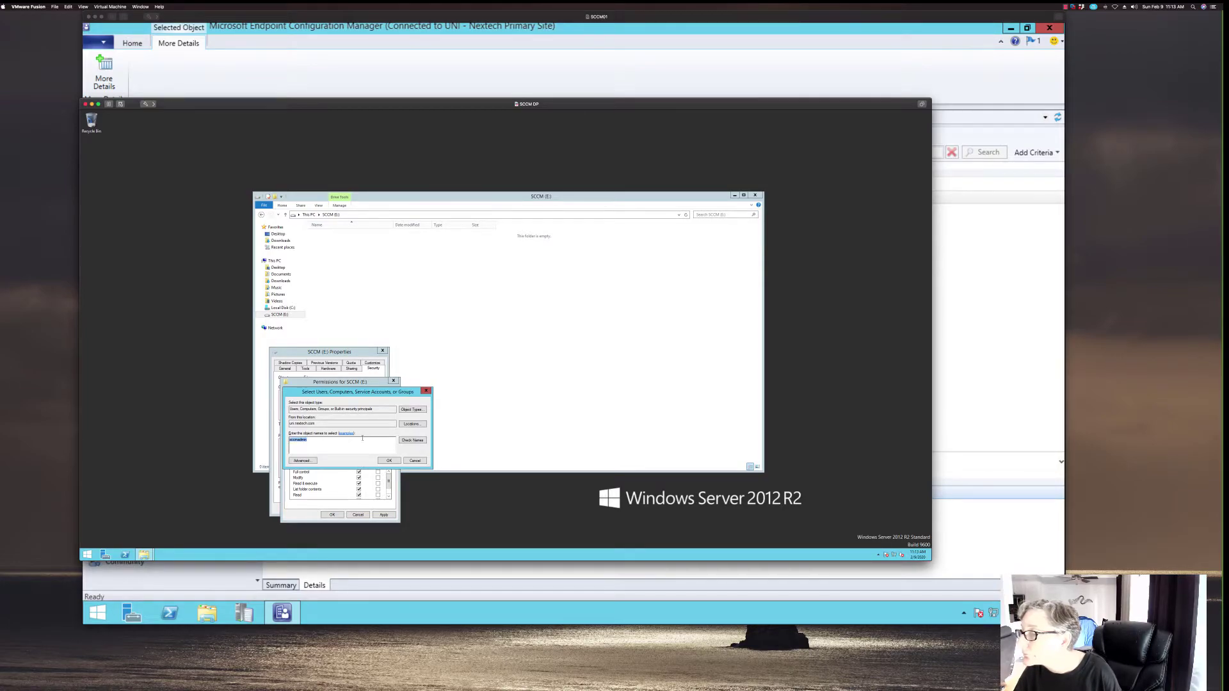
{"action": "type", "text": "s"}
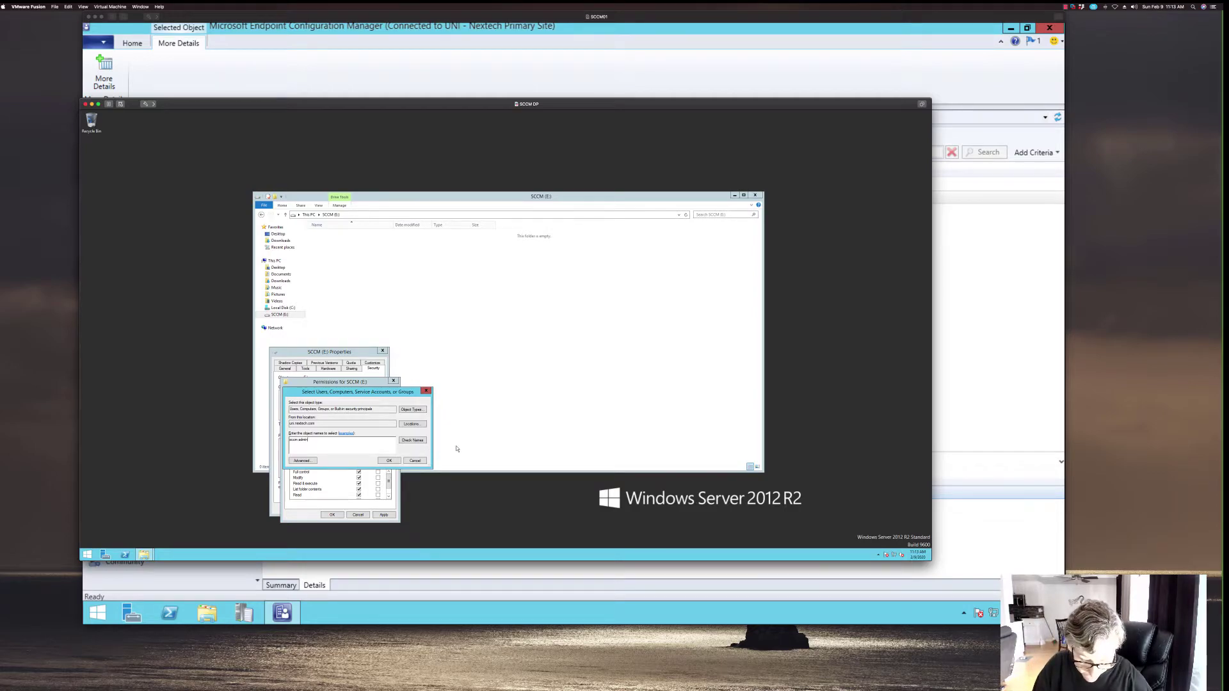
{"action": "left_click", "coordinate": [384, 461]}
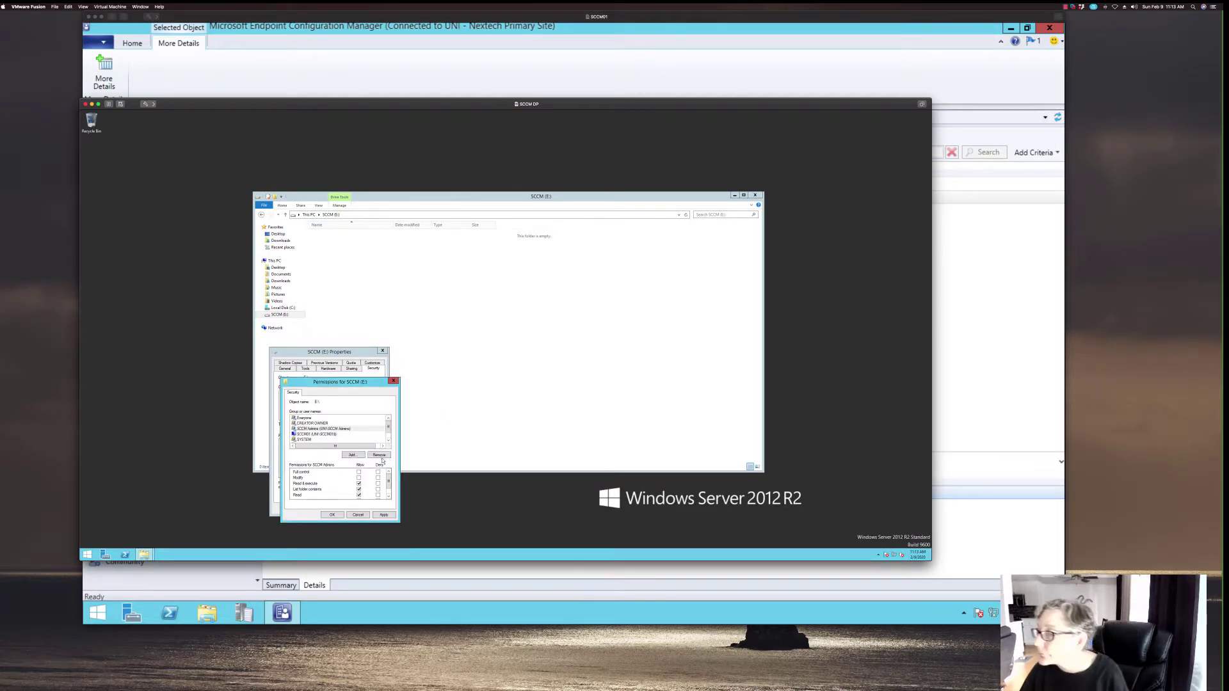
Step: Allow the SCCM Admins group Full control of the E: drive, apply the permissions, and close the drive's properties and File Explorer
{"action": "left_click", "coordinate": [359, 472]}
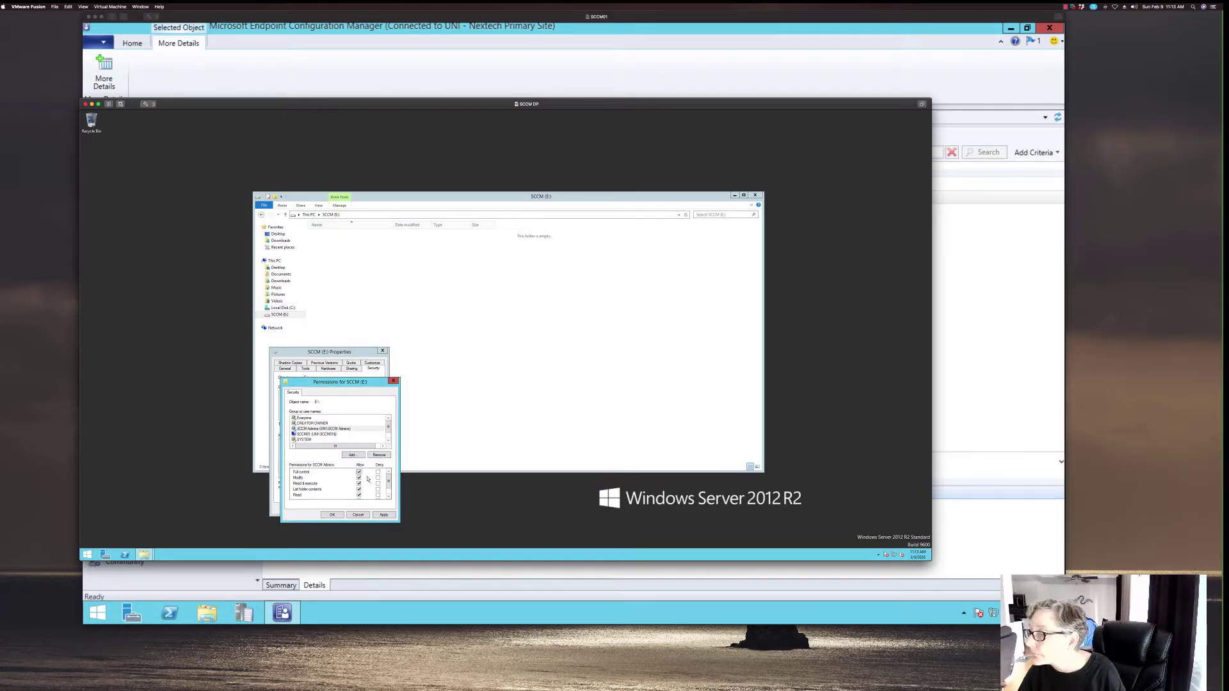
{"action": "left_click", "coordinate": [384, 516]}
{"action": "left_click", "coordinate": [333, 515]}
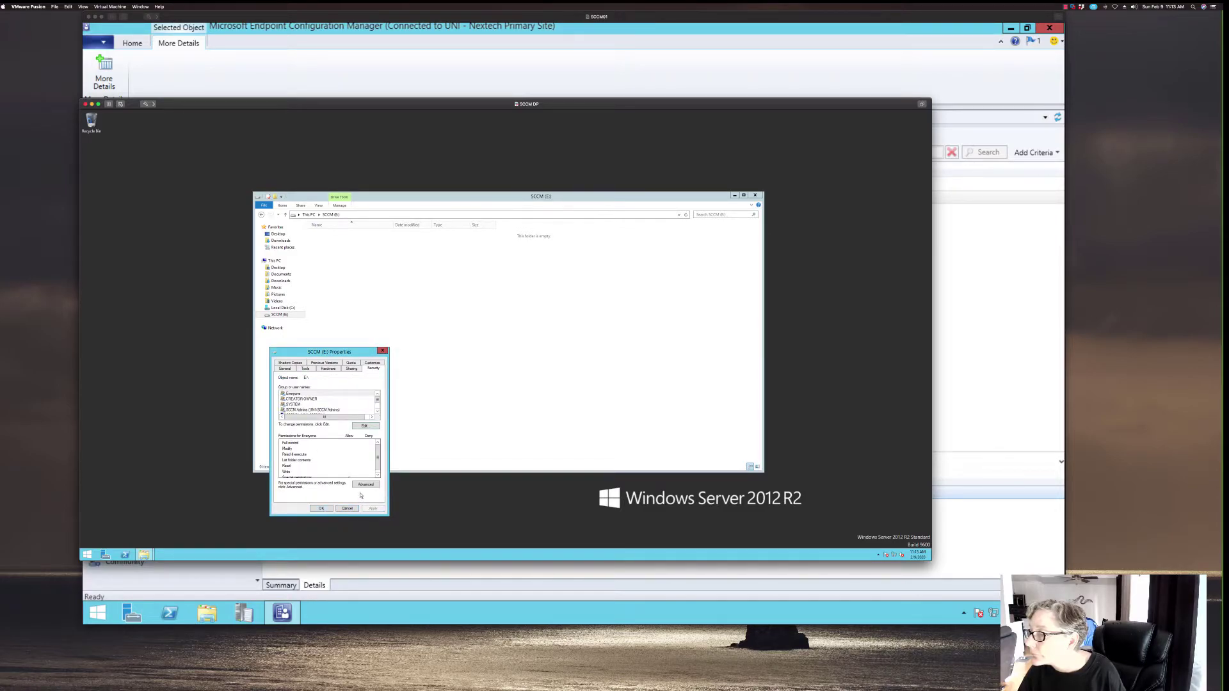
{"action": "left_click", "coordinate": [330, 509]}
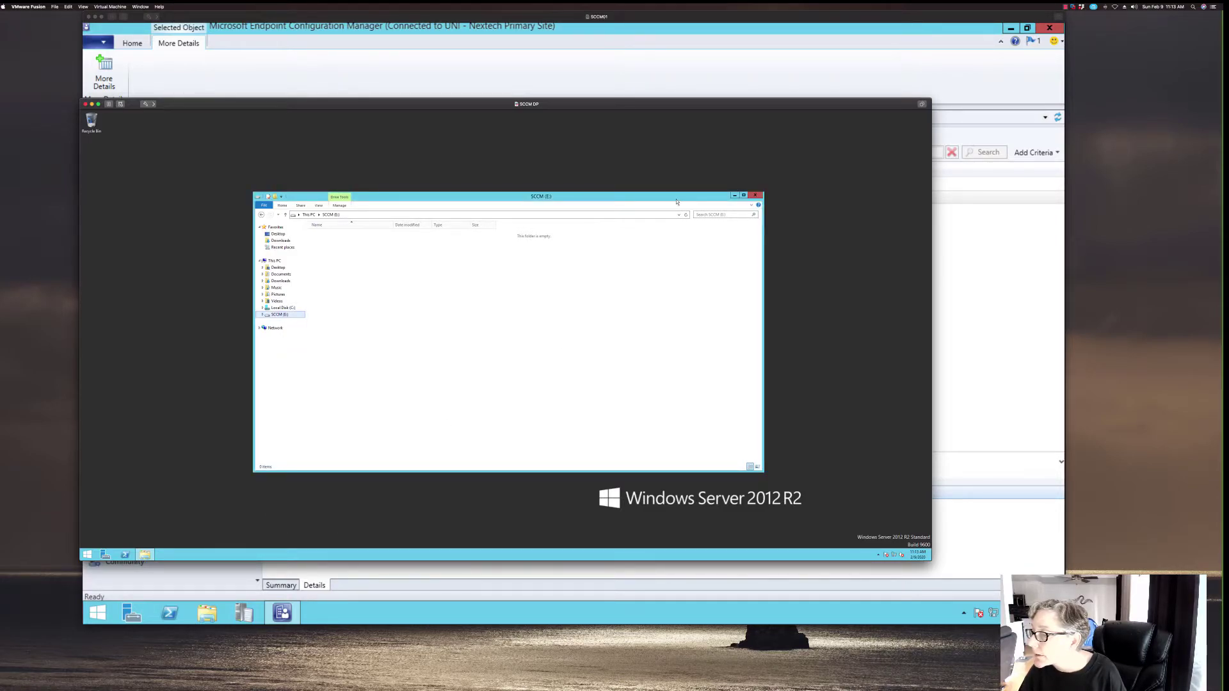
{"action": "left_click", "coordinate": [755, 195]}
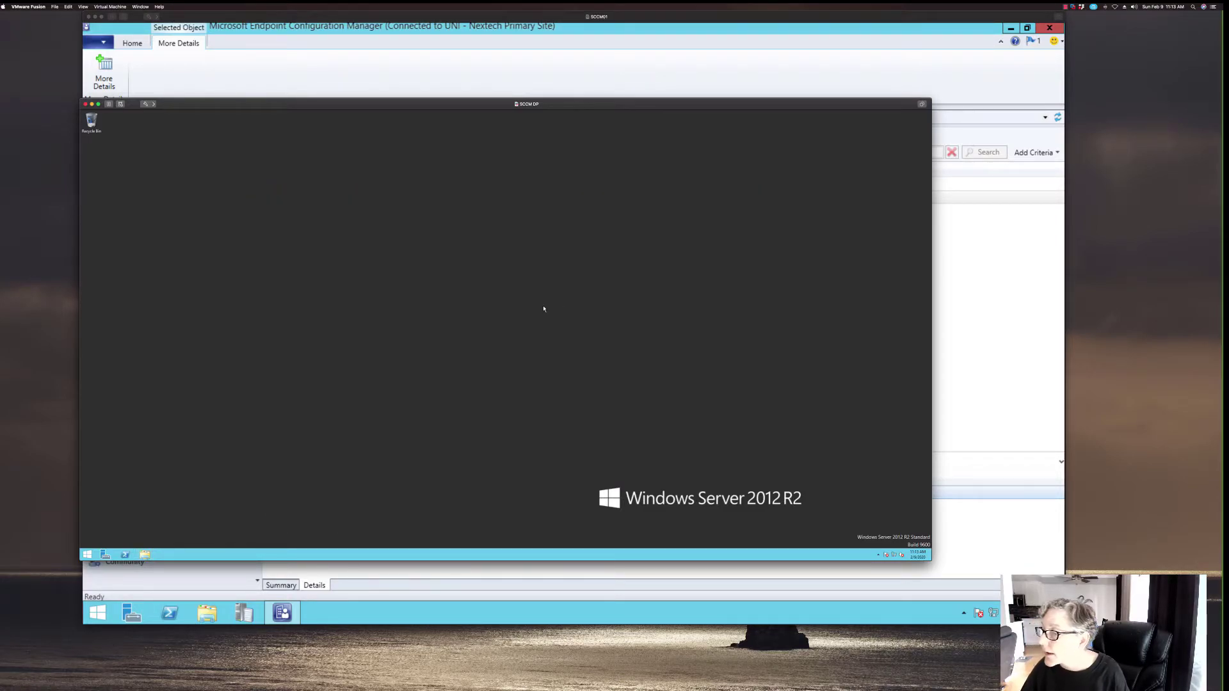
Step: Check the members of the local Administrators group in Computer Management on the SCCM DP machine, then close the console
{"action": "right_click", "coordinate": [87, 554]}
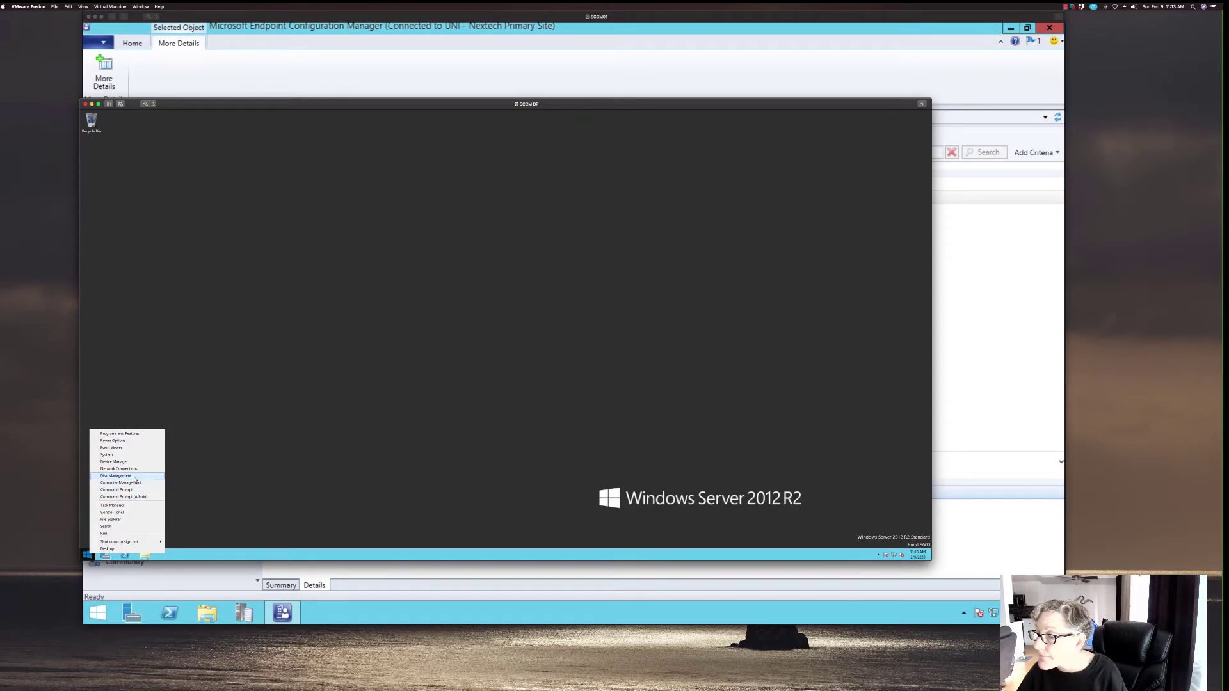
{"action": "left_click", "coordinate": [224, 470]}
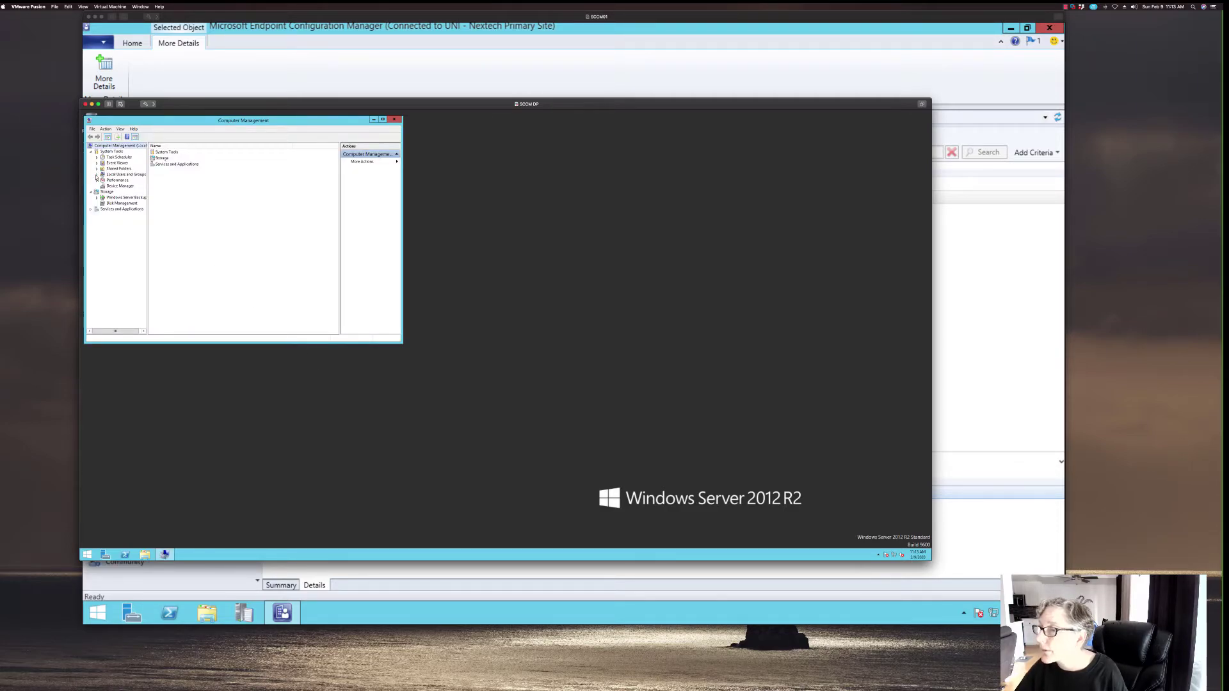
{"action": "left_click", "coordinate": [96, 175]}
{"action": "left_click", "coordinate": [119, 186]}
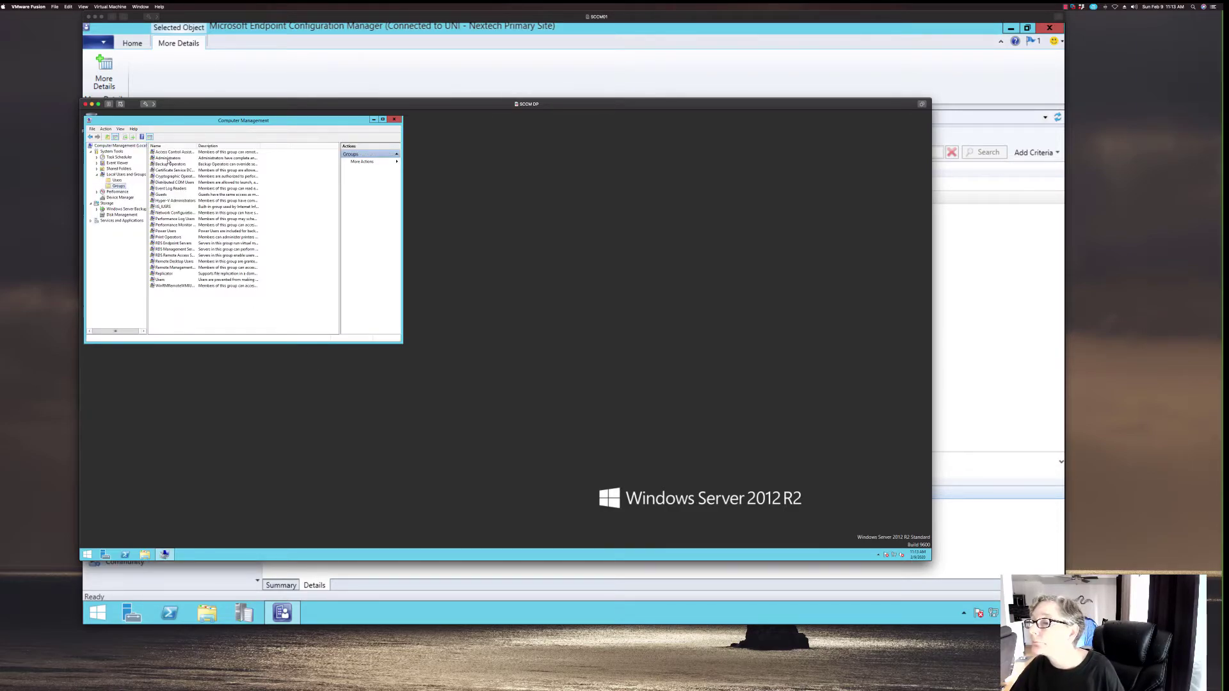
{"action": "double_click", "coordinate": [167, 158]}
{"action": "left_click", "coordinate": [215, 238]}
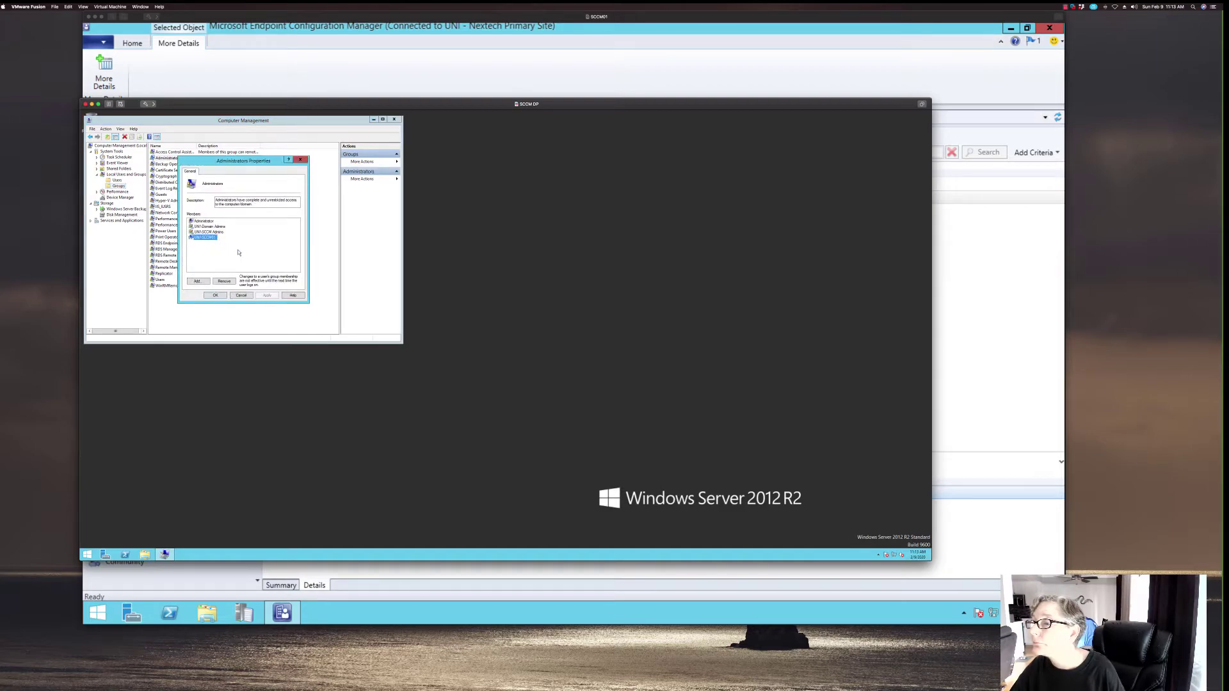
{"action": "left_click", "coordinate": [224, 296]}
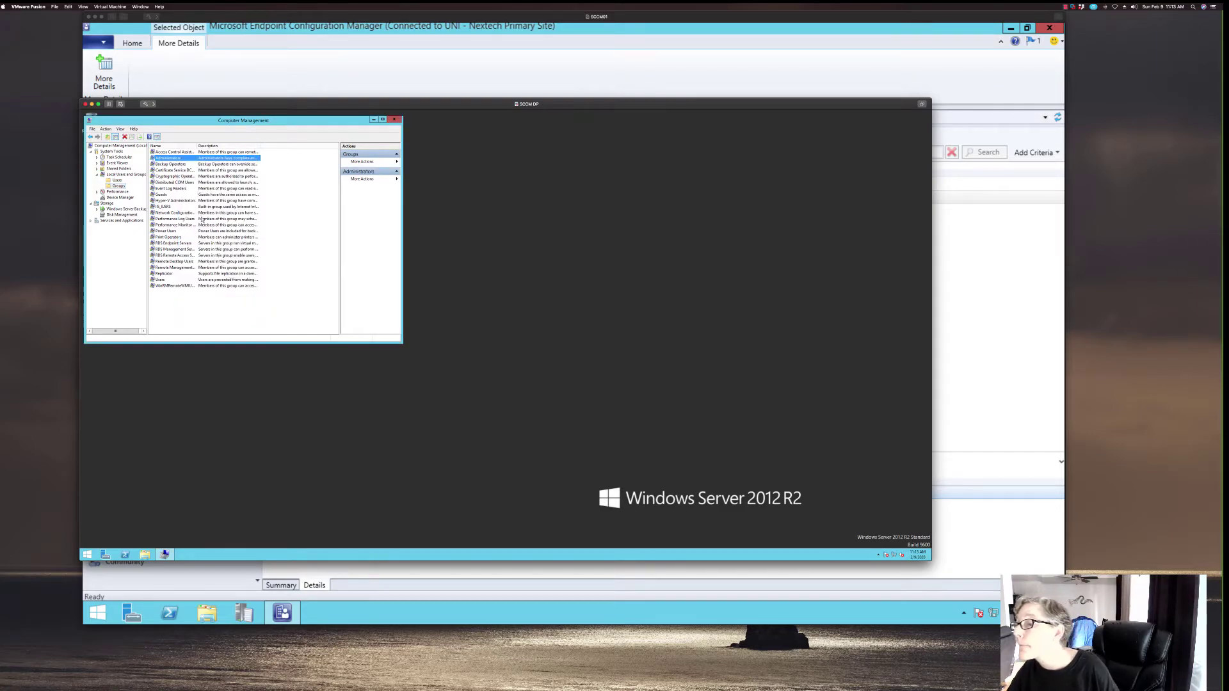
{"action": "double_click", "coordinate": [191, 160]}
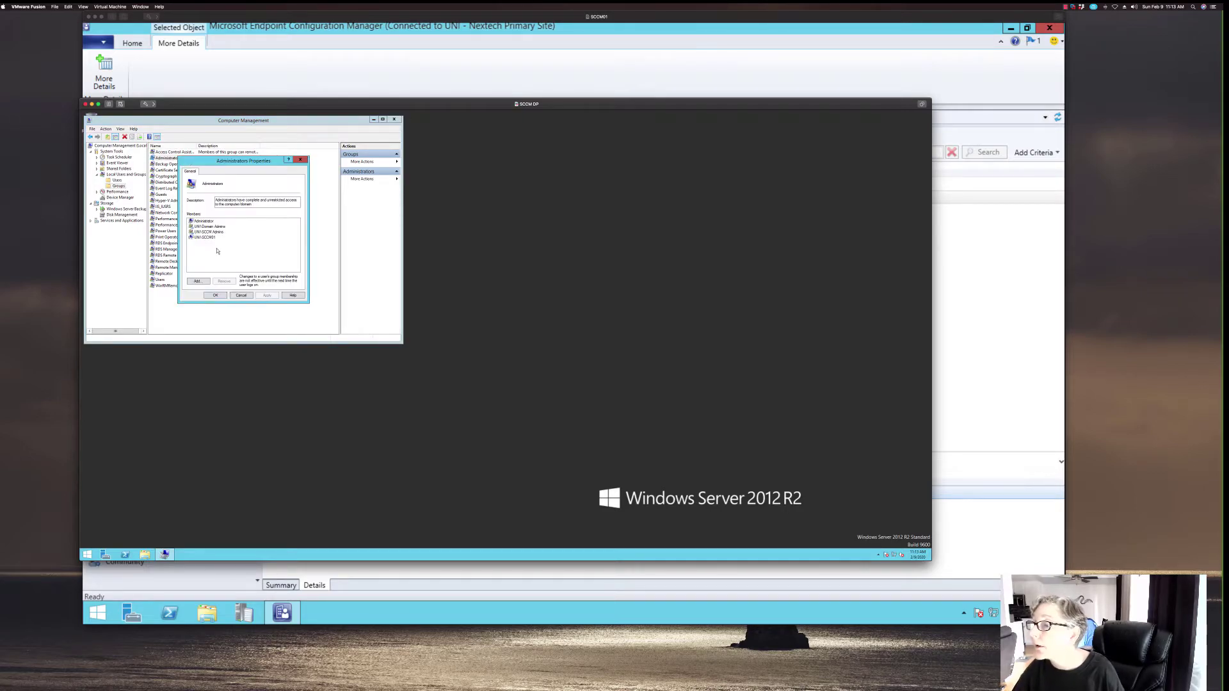
{"action": "left_click", "coordinate": [217, 295]}
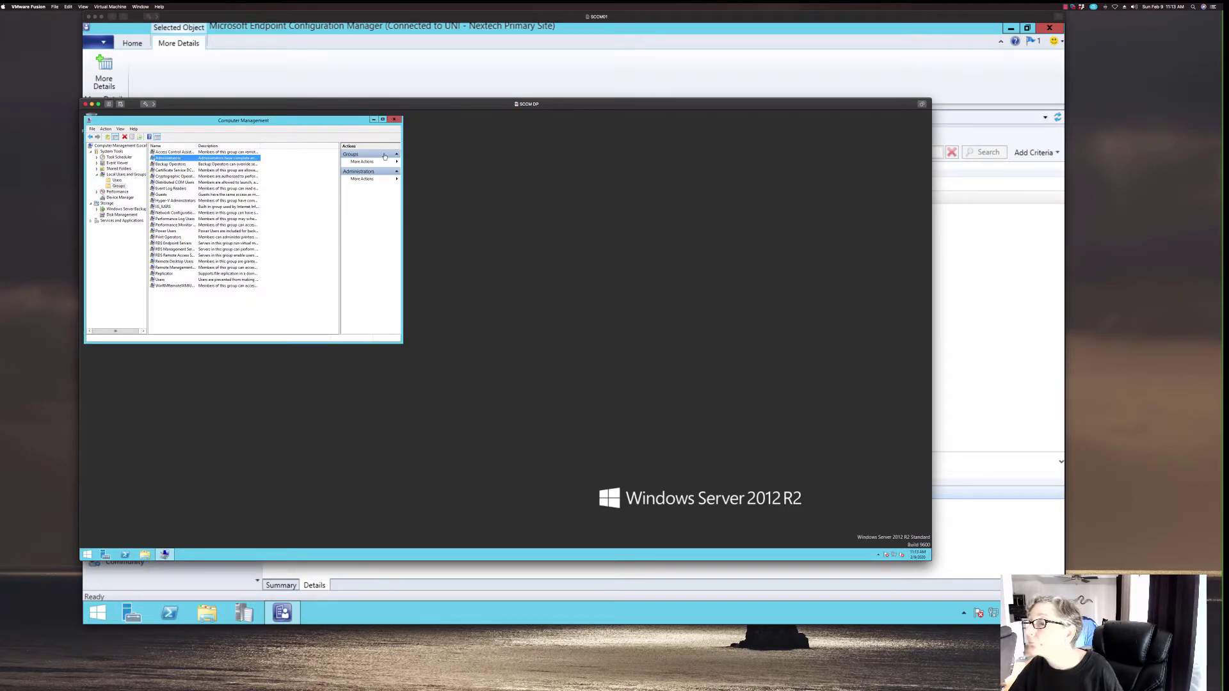
{"action": "left_click", "coordinate": [394, 121]}
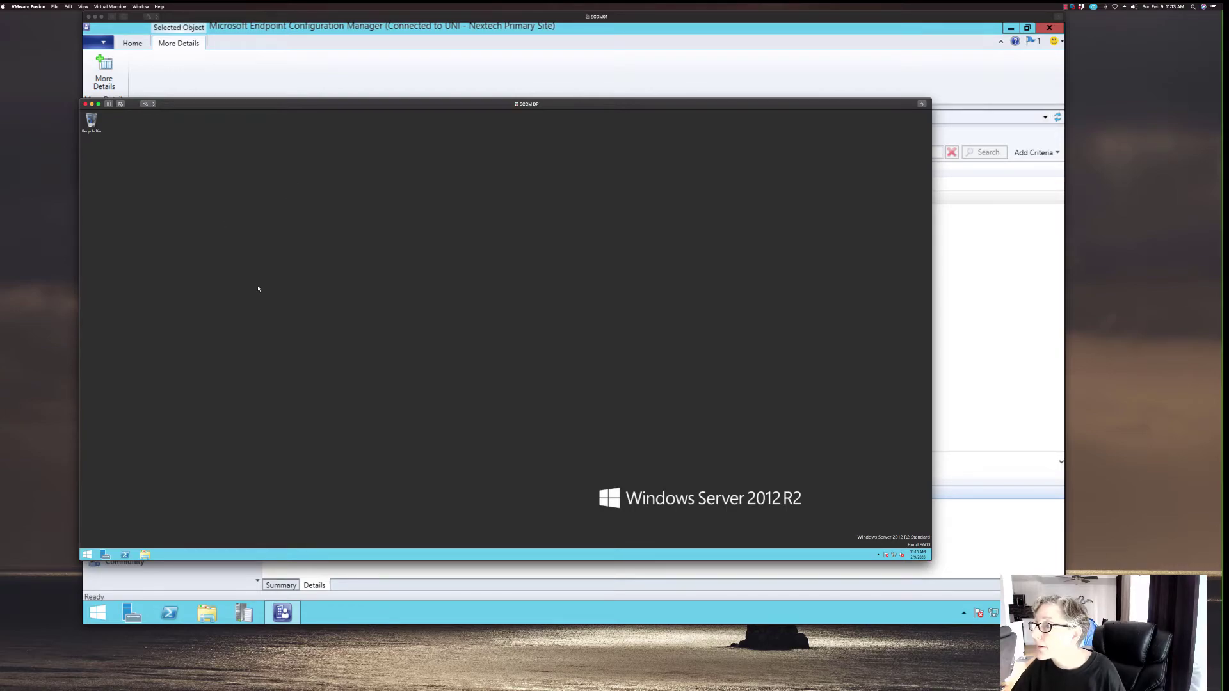
Step: Inspect the contents of the SCCM (E:) drive in File Explorer on the SCCM DP machine
{"action": "left_click", "coordinate": [145, 553]}
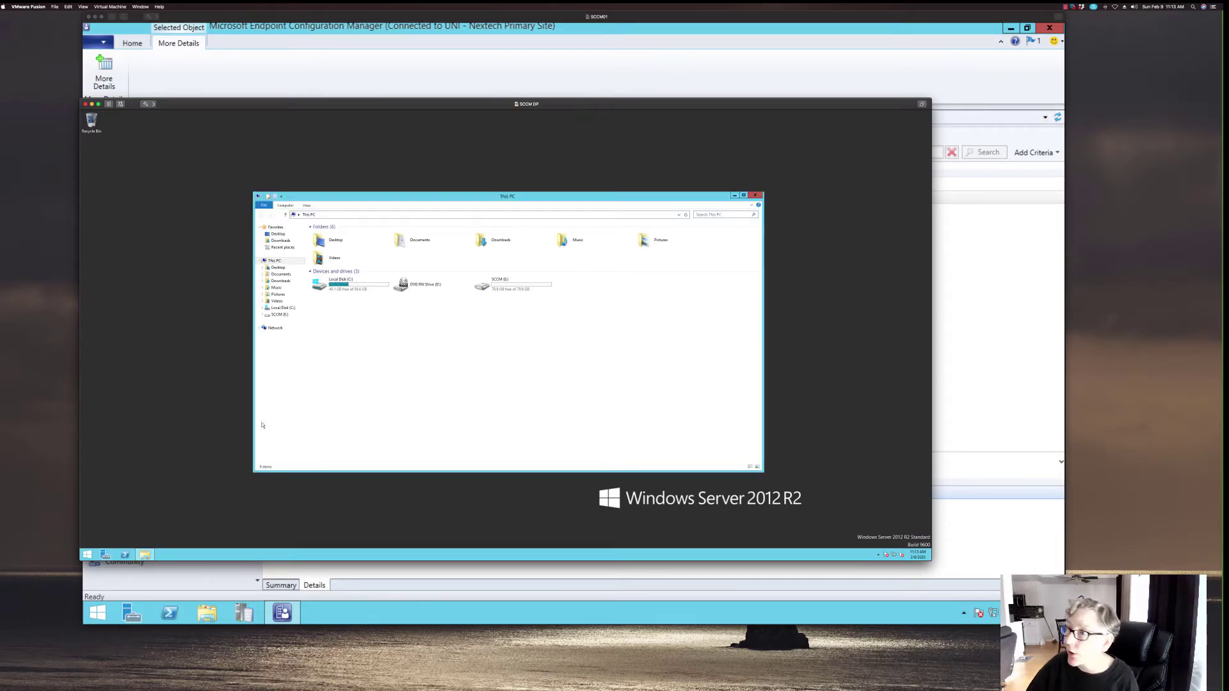
{"action": "left_click", "coordinate": [278, 315]}
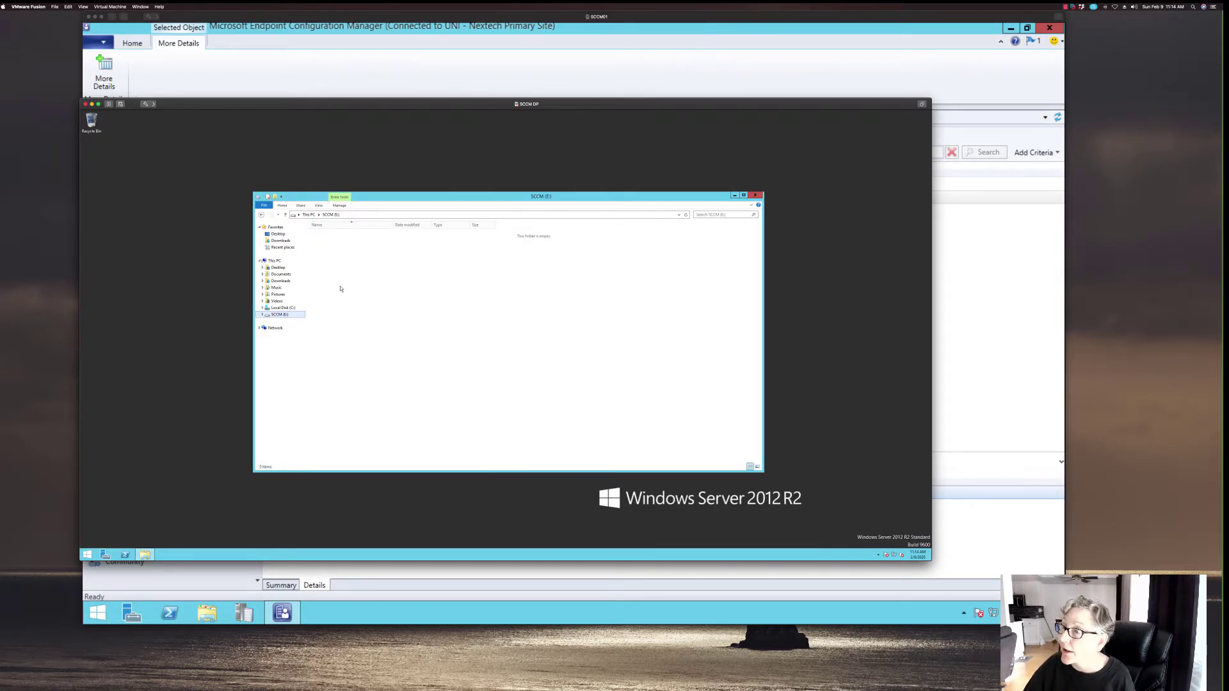
{"action": "left_click", "coordinate": [754, 196]}
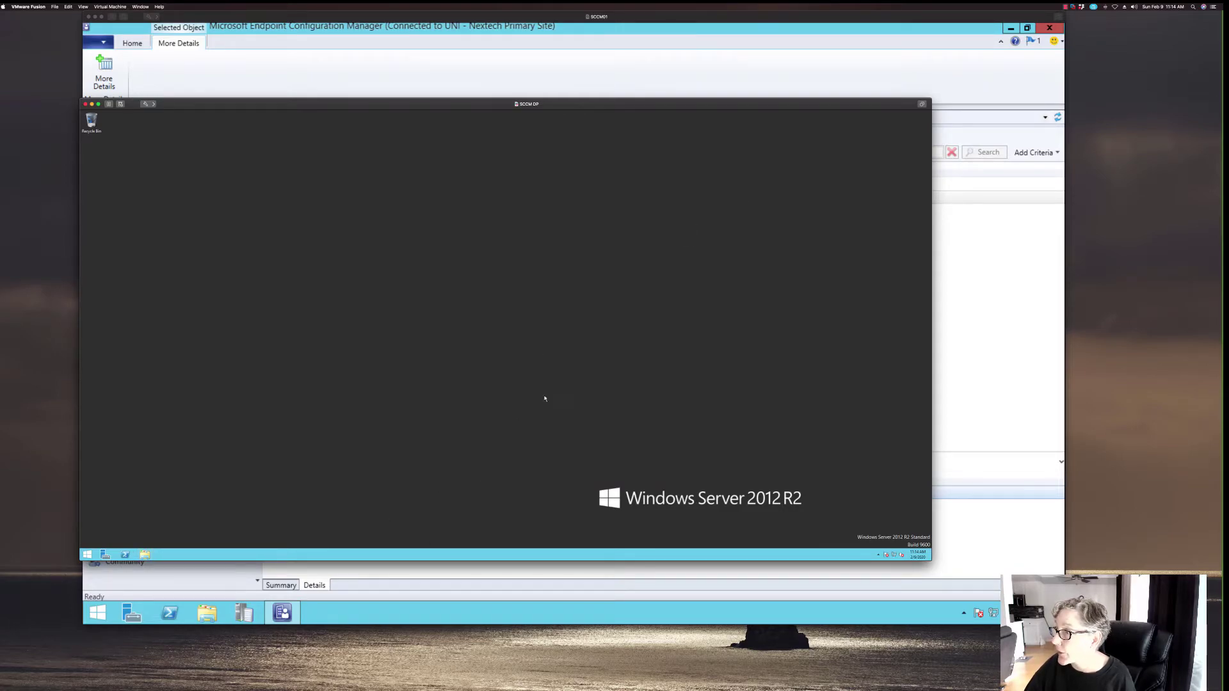
Step: Switch to the SCCM01 machine, open distmgr.log in the Configuration Manager Trace Log Tool, and examine the connection errors for SCCMDP
{"action": "left_click", "coordinate": [93, 104]}
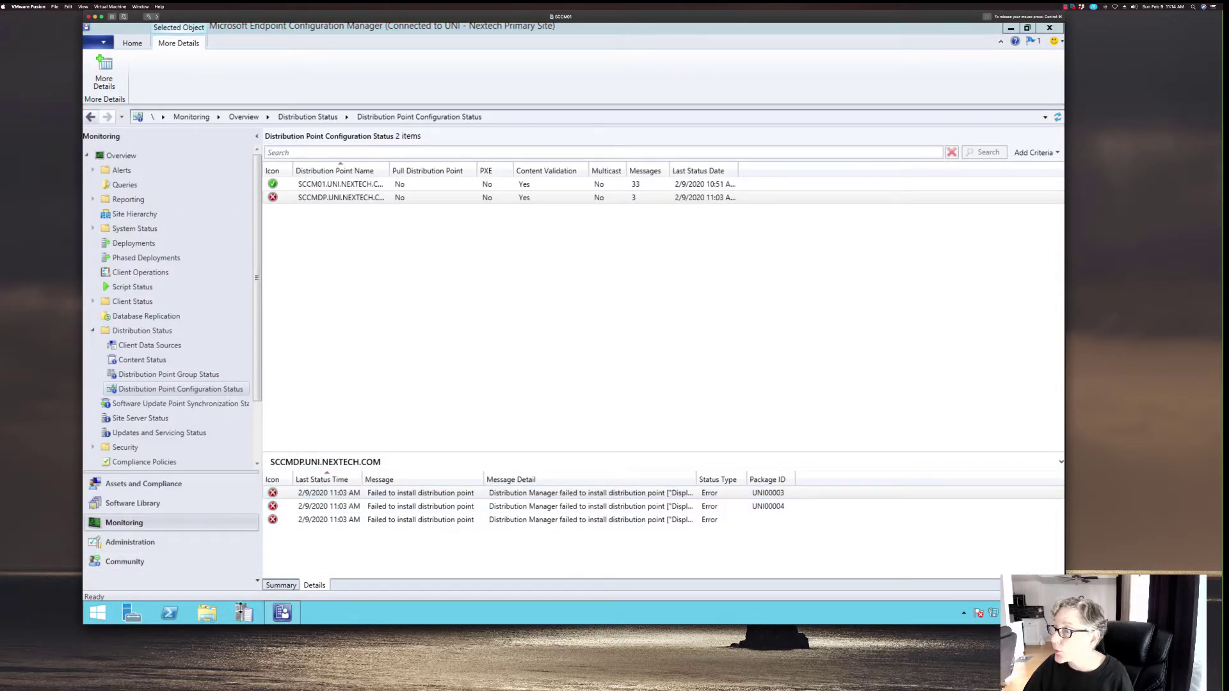
{"action": "left_click", "coordinate": [243, 611]}
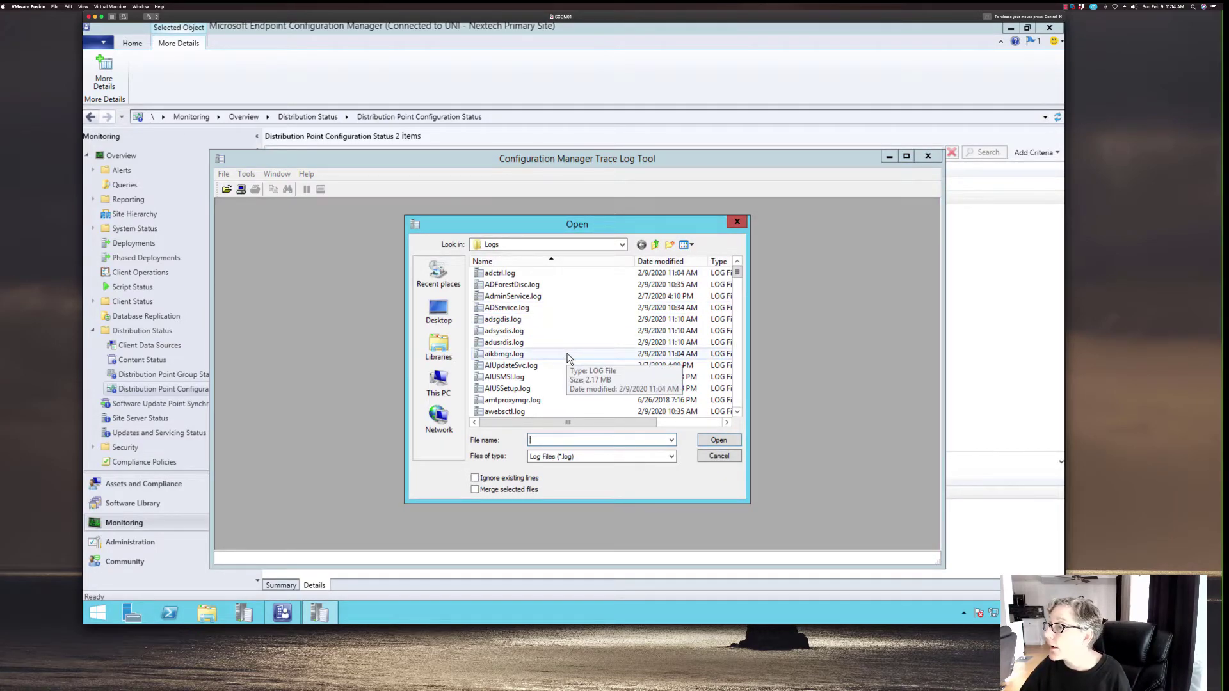
{"action": "left_click_drag", "start_coordinate": [736, 272], "coordinate": [733, 302]}
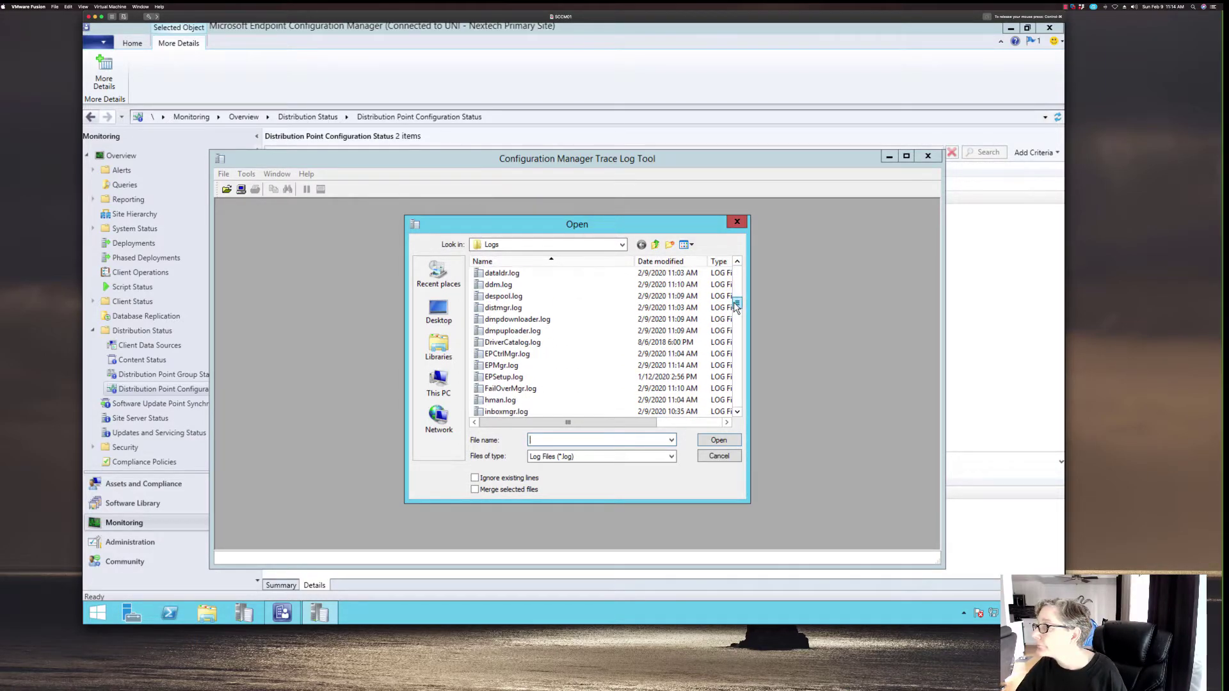
{"action": "left_click", "coordinate": [522, 308]}
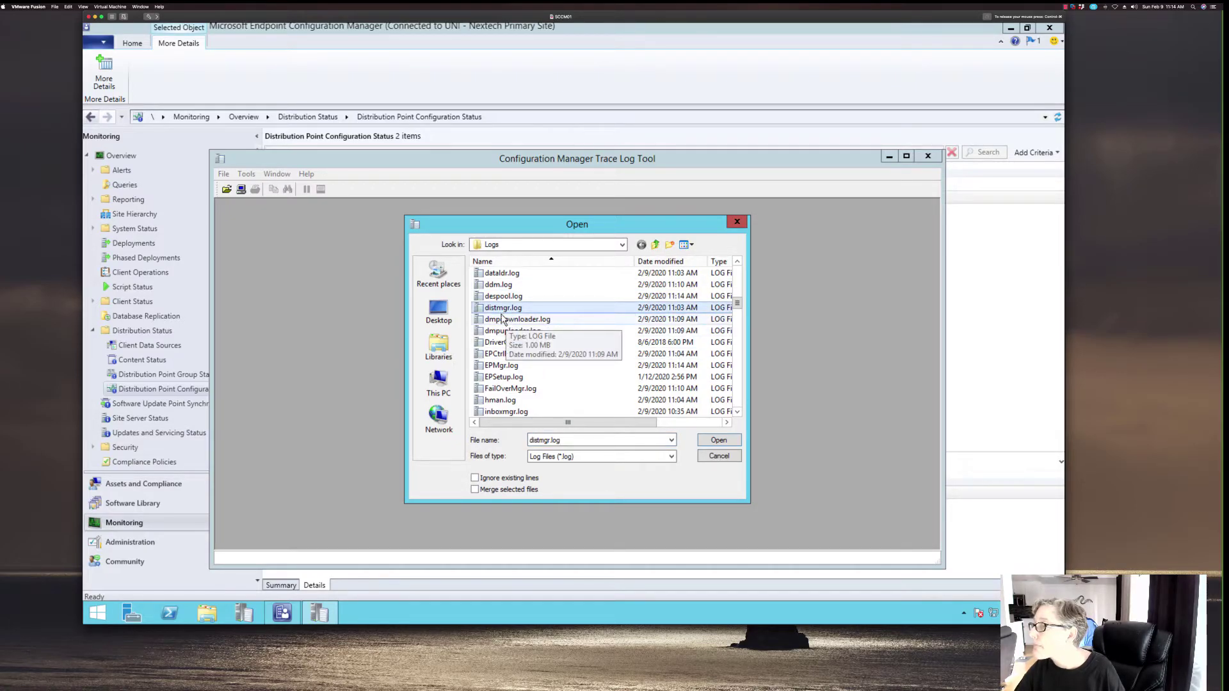
{"action": "left_click", "coordinate": [717, 441]}
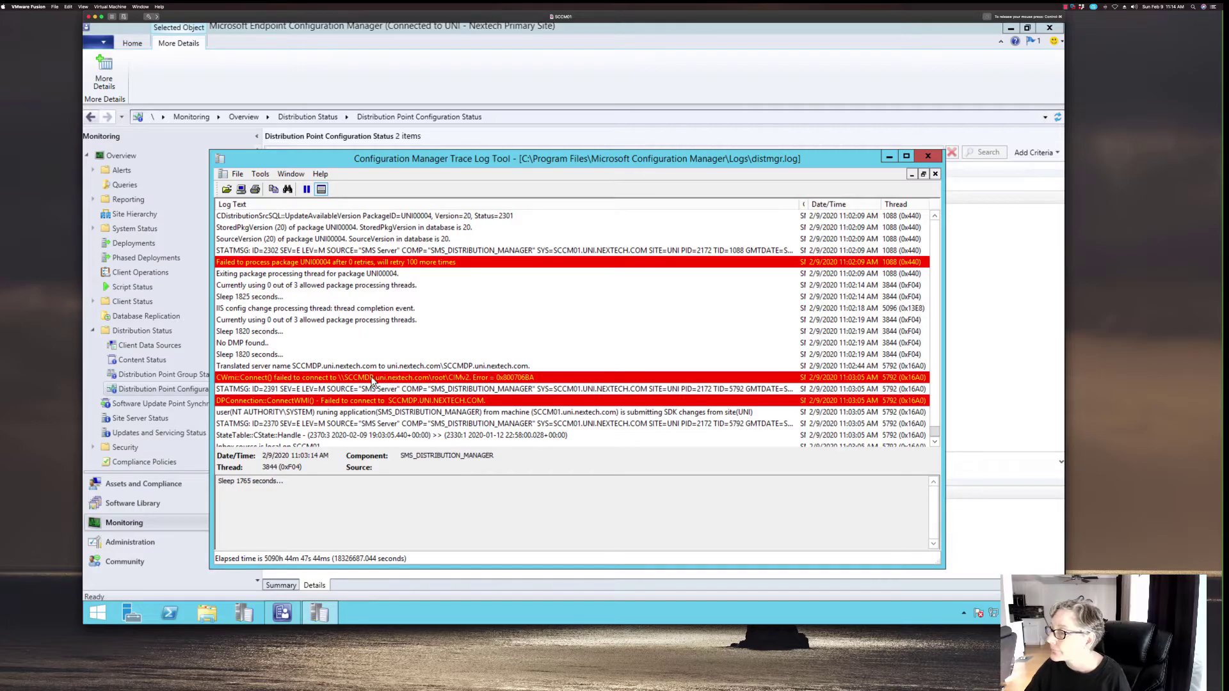
{"action": "left_click", "coordinate": [366, 379]}
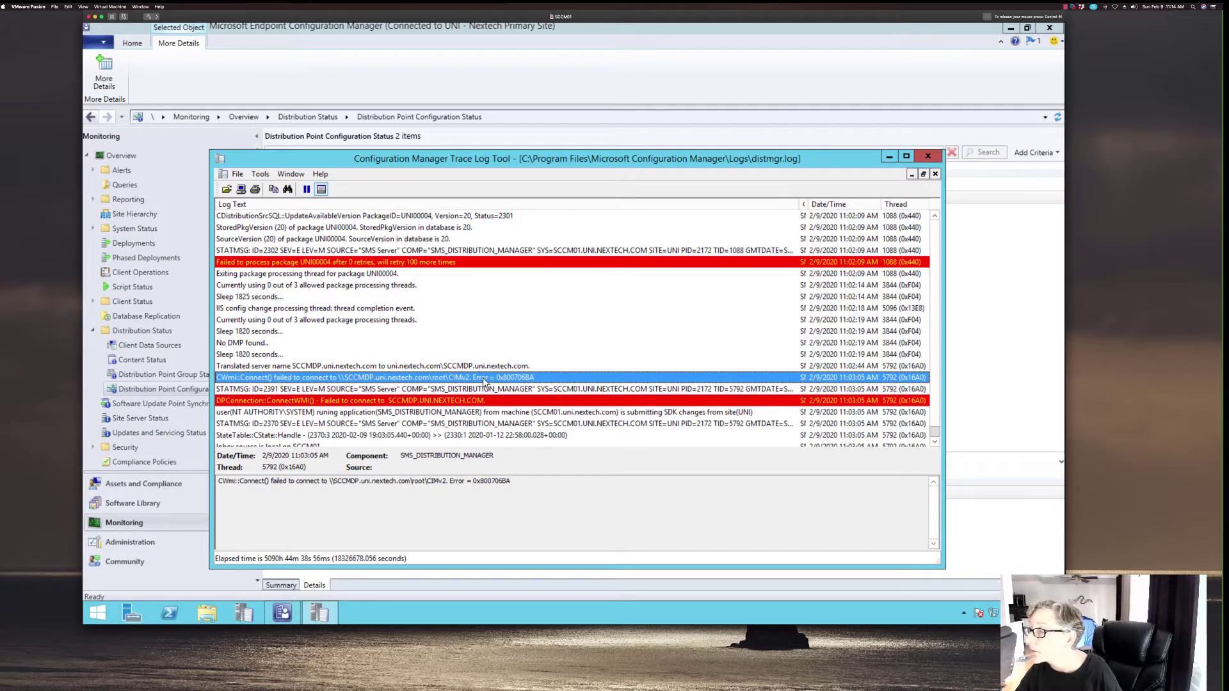
{"action": "left_click", "coordinate": [408, 401]}
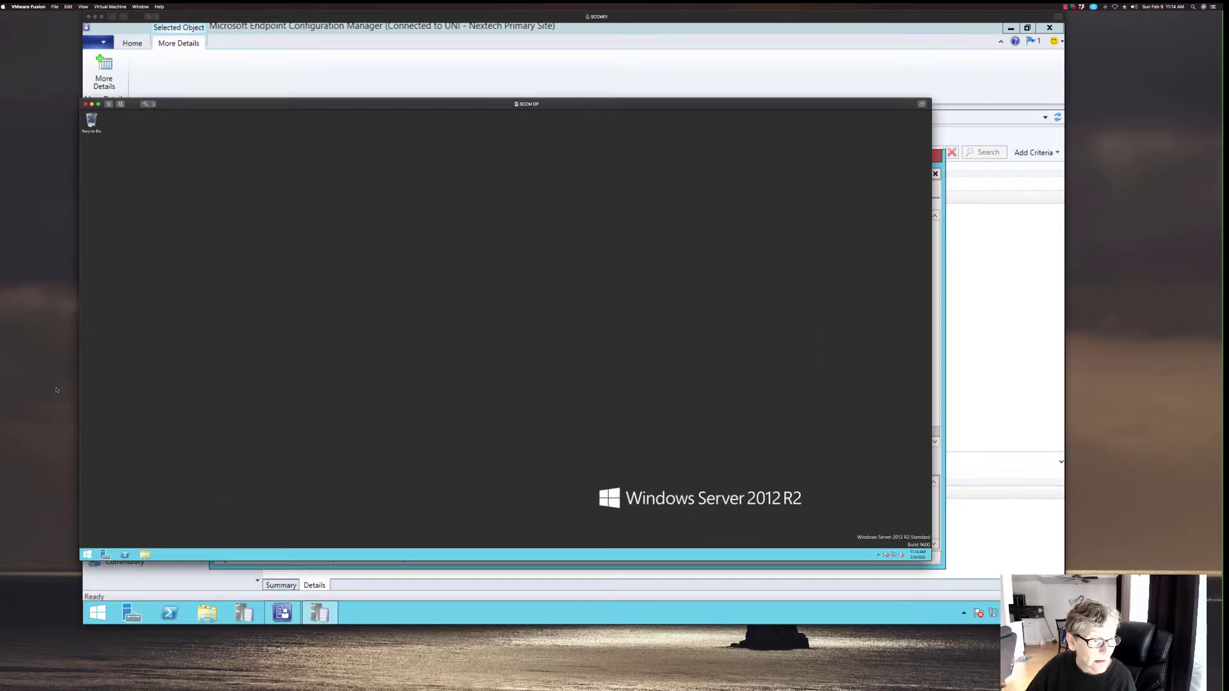
Step: On the SCCM DP machine, turn off Windows Firewall for the domain network and close Control Panel
{"action": "right_click", "coordinate": [87, 554]}
{"action": "left_click", "coordinate": [111, 516]}
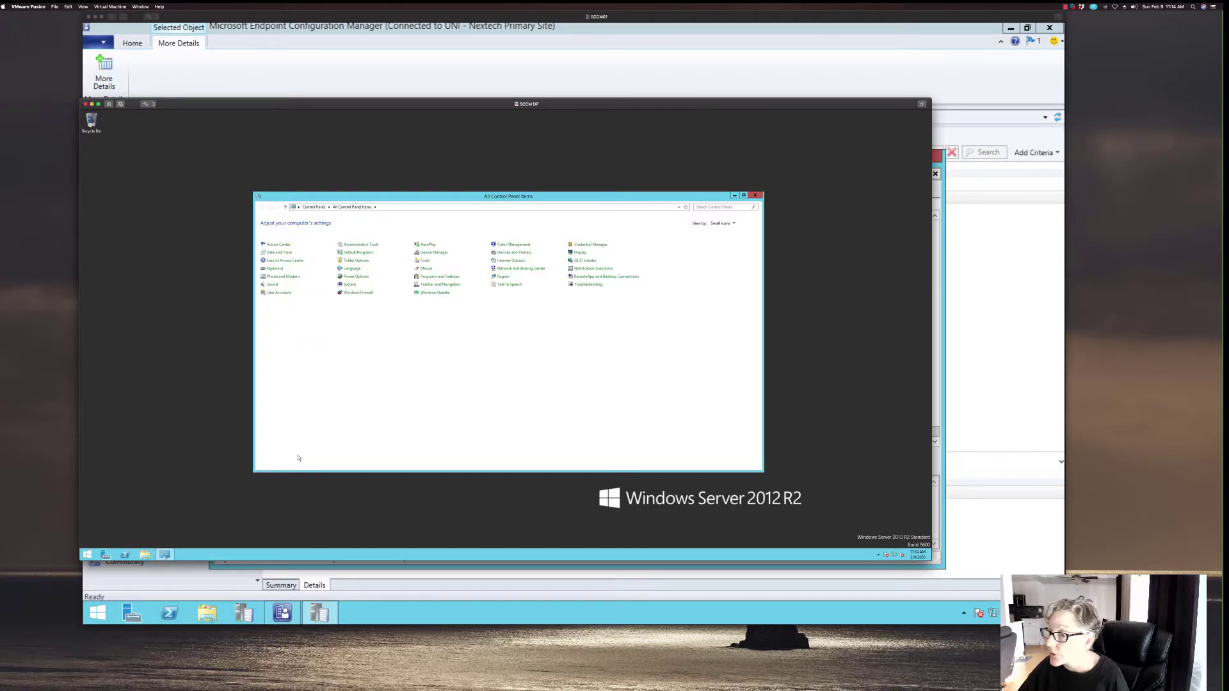
{"action": "left_click", "coordinate": [357, 292]}
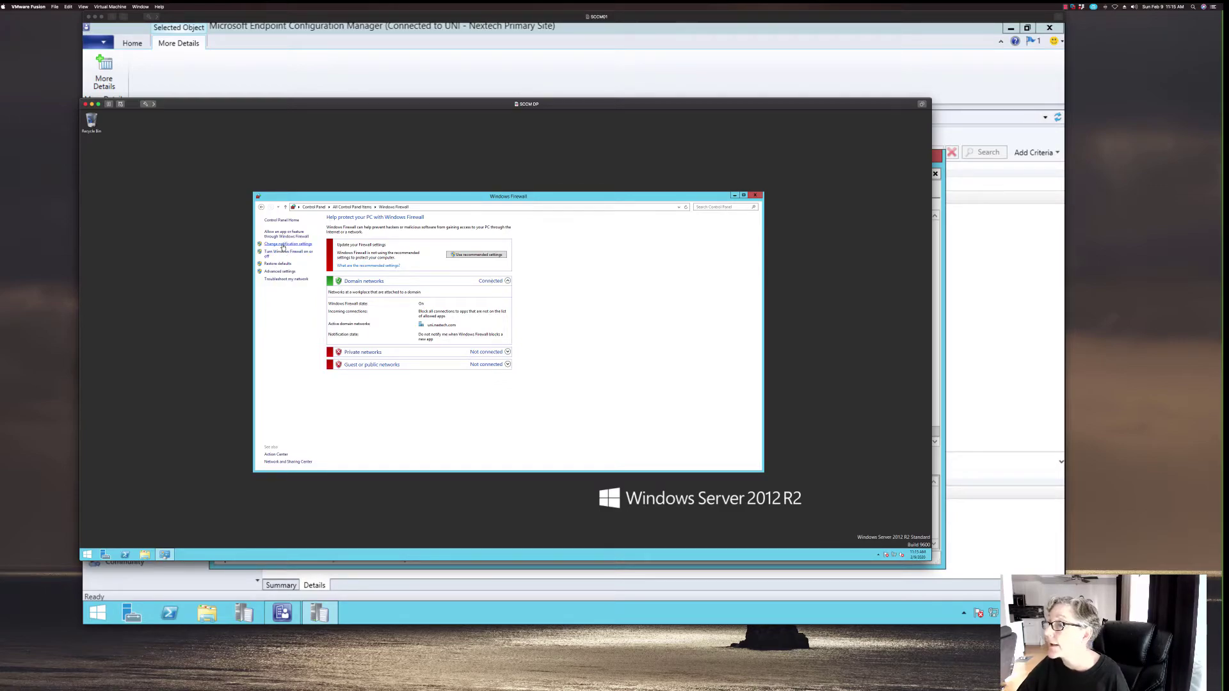
{"action": "left_click", "coordinate": [287, 252]}
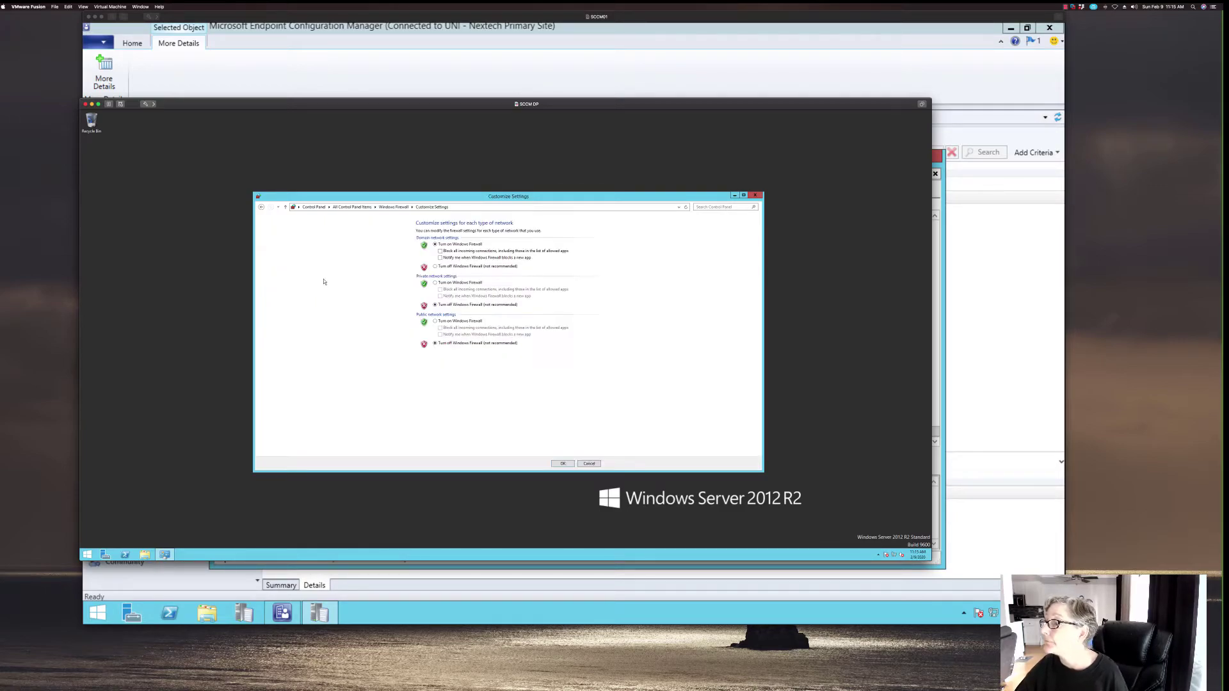
{"action": "left_click", "coordinate": [440, 267]}
{"action": "left_click", "coordinate": [562, 463]}
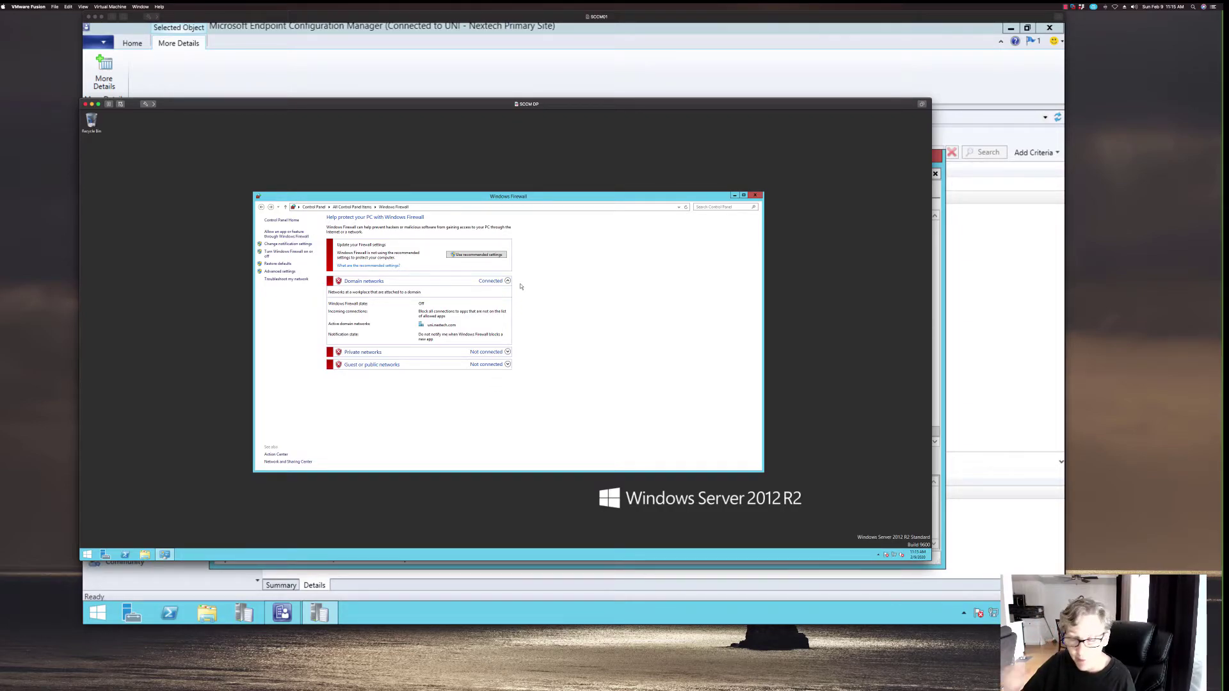
{"action": "left_click", "coordinate": [755, 196]}
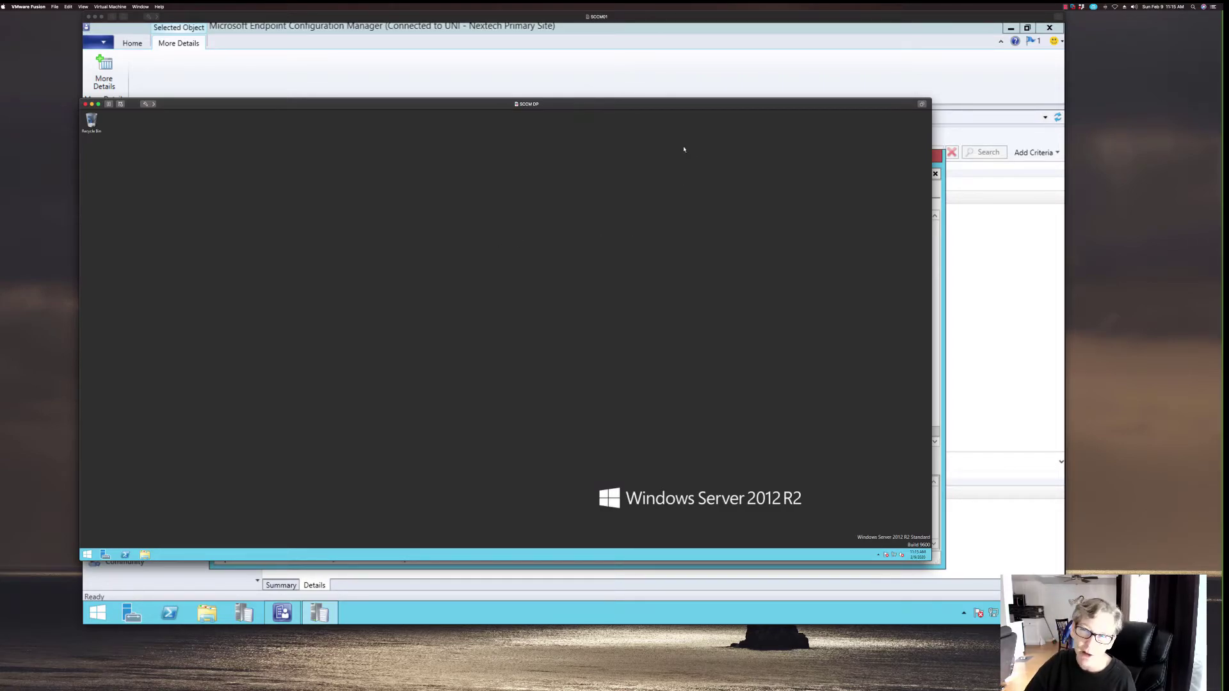
Step: Switch back to the SCCM01 machine and examine the SCCMDP connection failure entries in distmgr.log
{"action": "left_click", "coordinate": [96, 104]}
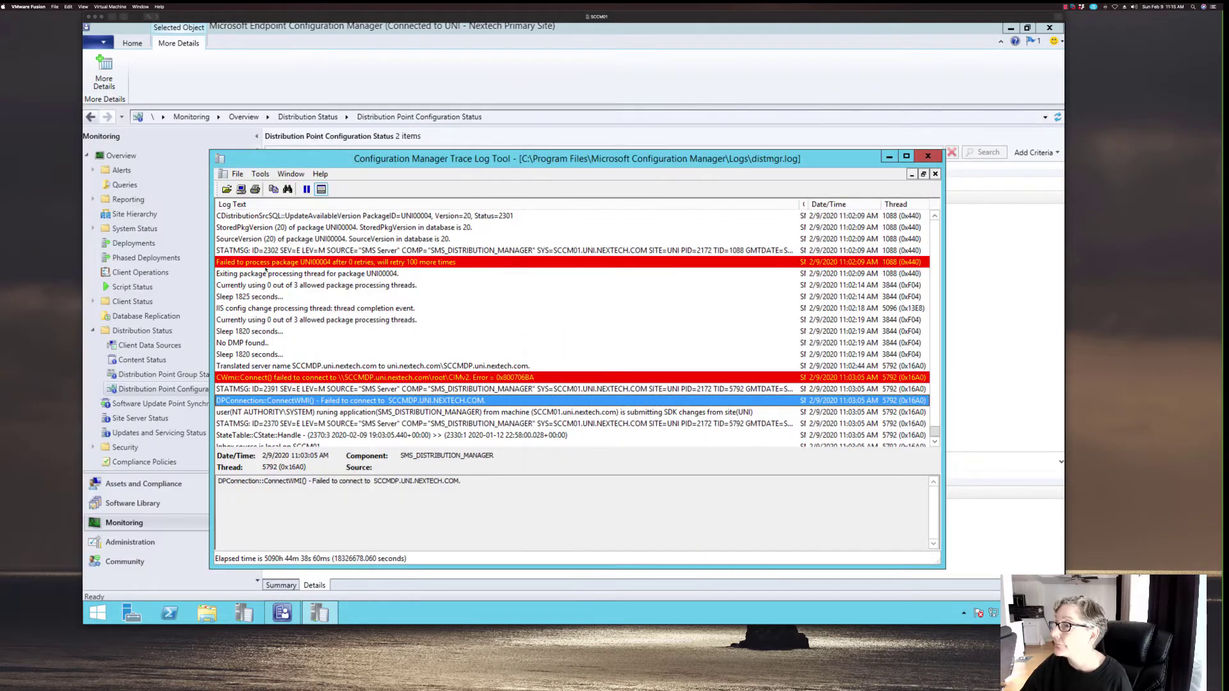
{"action": "left_click", "coordinate": [357, 379]}
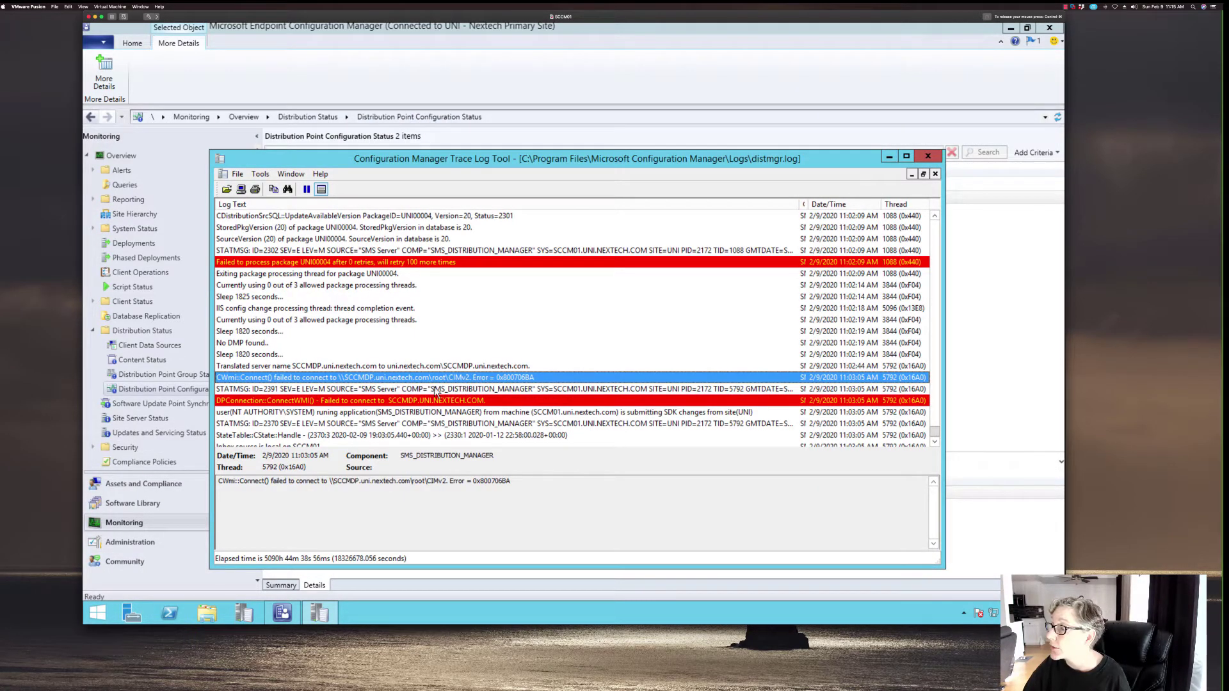
{"action": "left_click", "coordinate": [414, 401]}
{"action": "scroll", "coordinate": [456, 397], "scroll_direction": "down", "scroll_amount": 3}
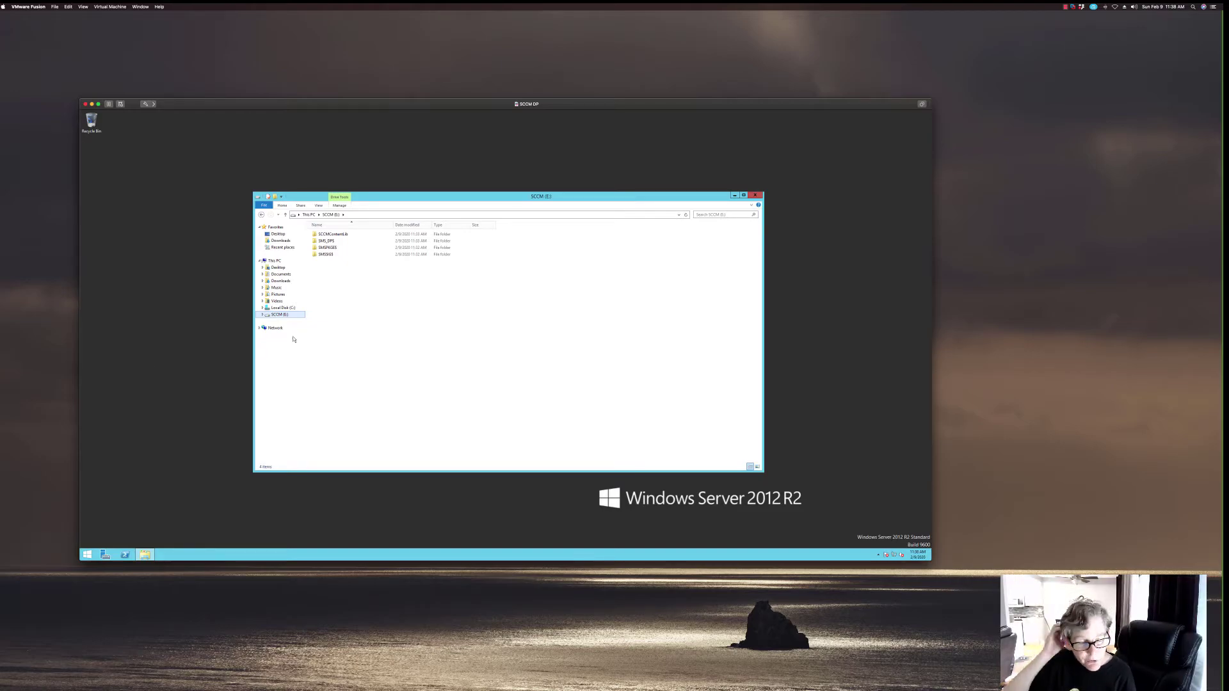
Step: On the SCCM DP machine, review the smsdpprov log in the SMS_DP$\sms\logs folder of the E: drive, then close it and File Explorer
{"action": "double_click", "coordinate": [337, 241]}
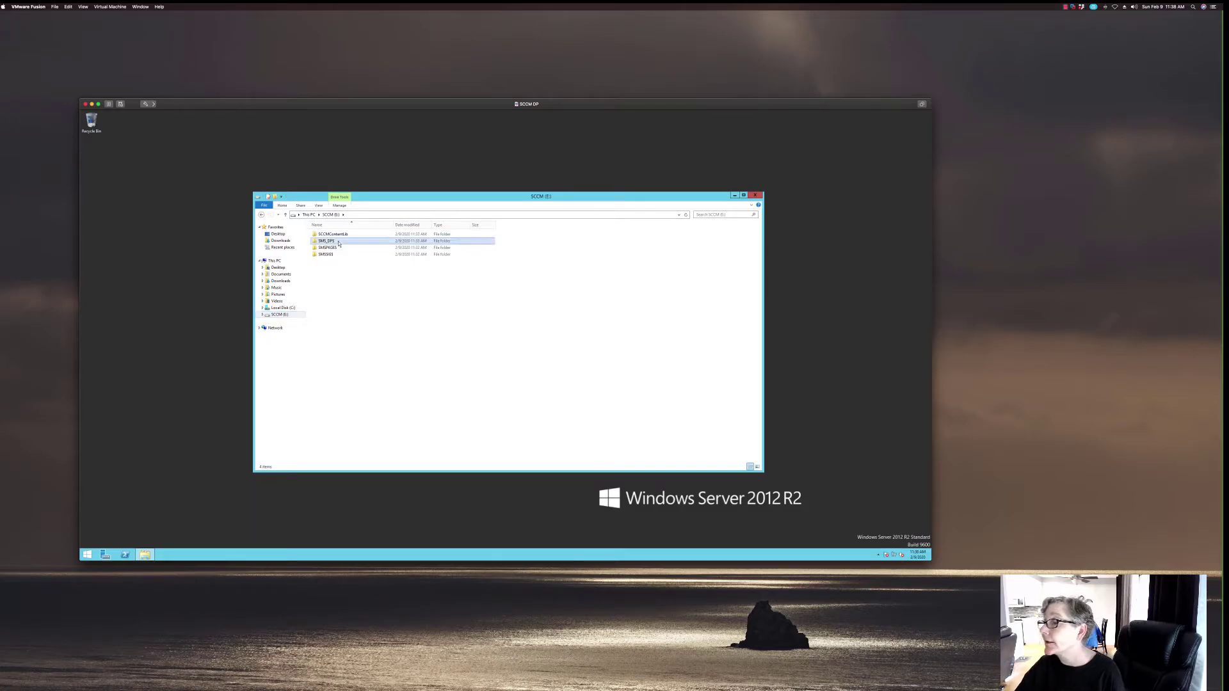
{"action": "double_click", "coordinate": [329, 234]}
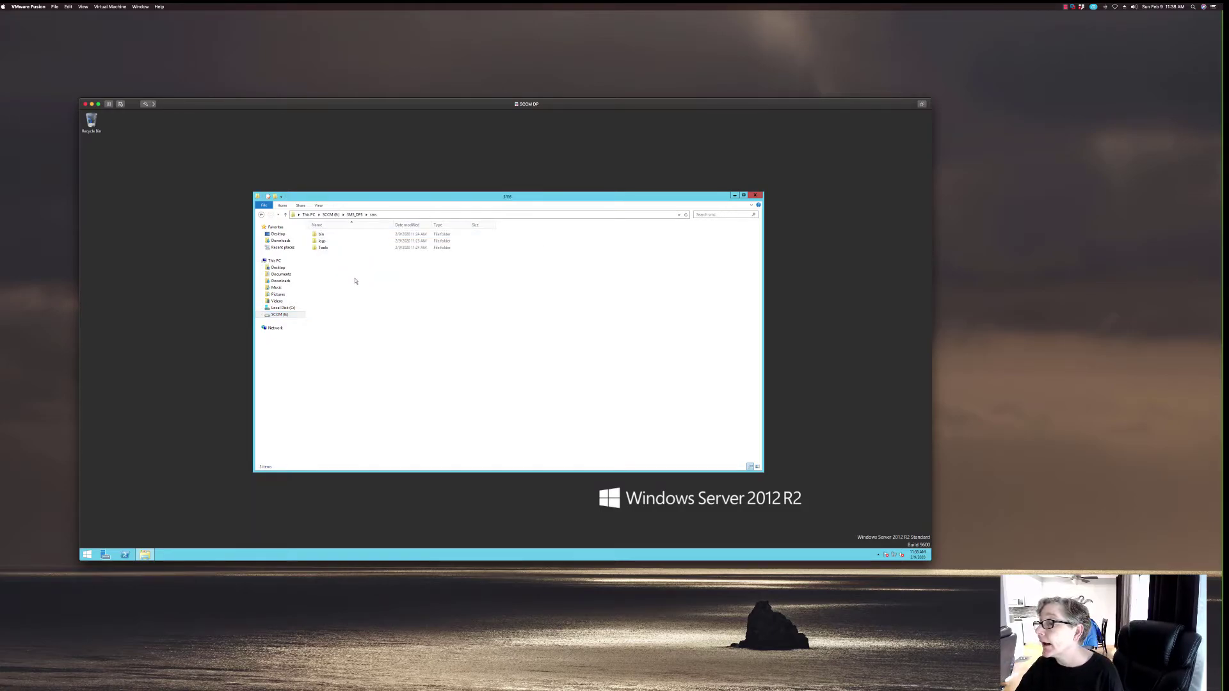
{"action": "left_click", "coordinate": [337, 241]}
{"action": "double_click", "coordinate": [337, 243]}
{"action": "double_click", "coordinate": [337, 241]}
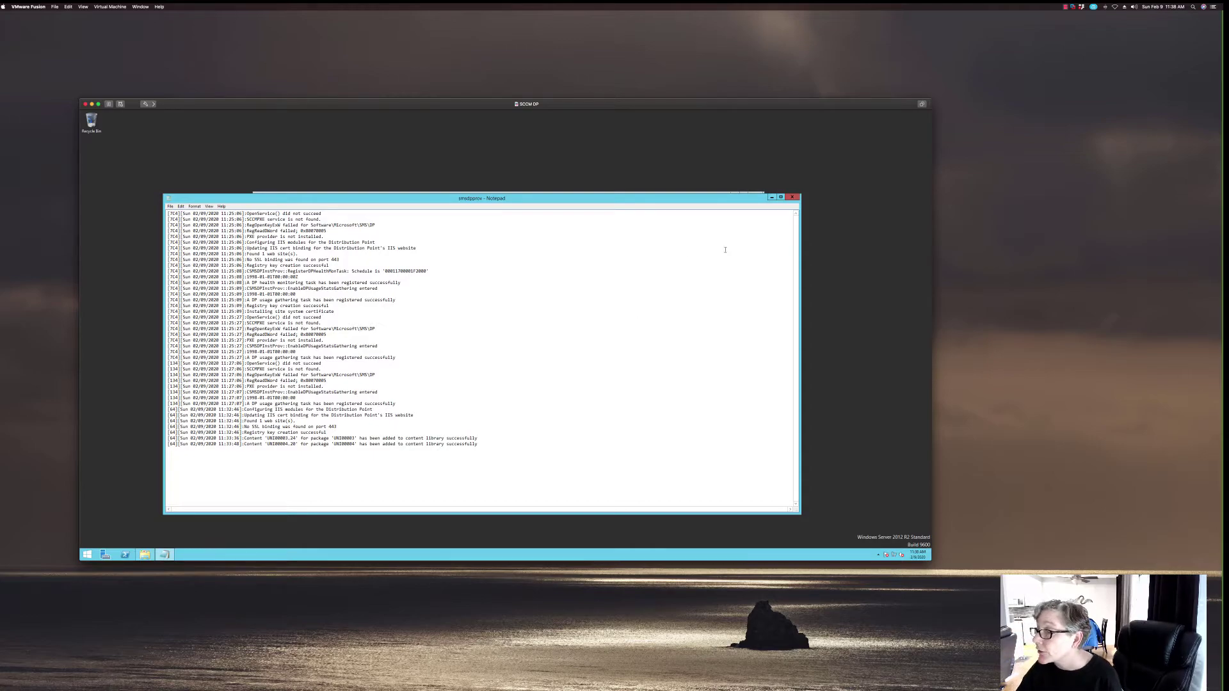
{"action": "left_click", "coordinate": [791, 197]}
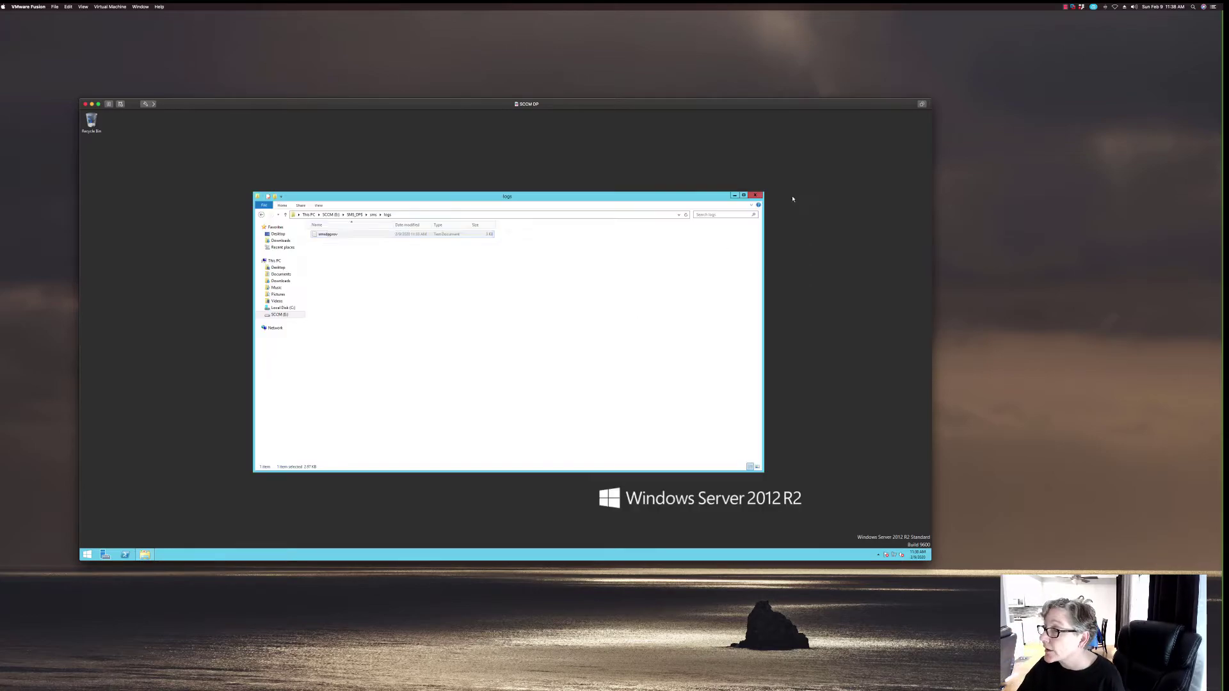
{"action": "left_click", "coordinate": [759, 195]}
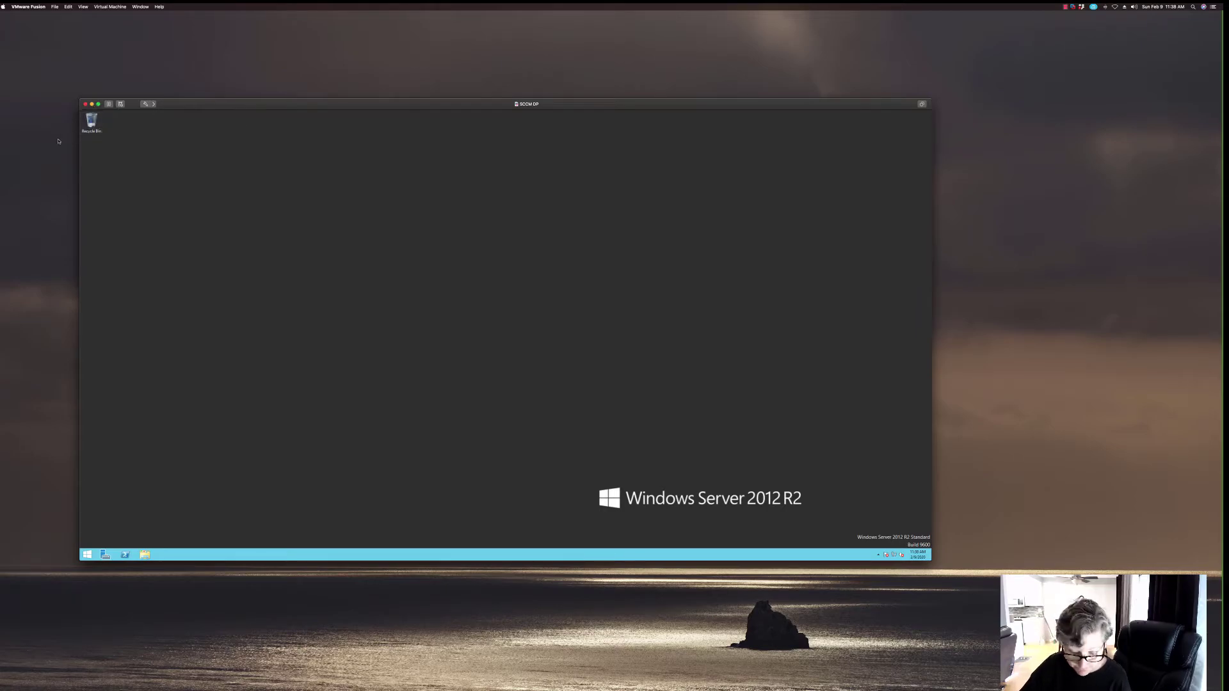
Step: Switch to the SCCM01 machine and unlock the Windows session with the administrator account password
{"action": "left_click", "coordinate": [92, 104]}
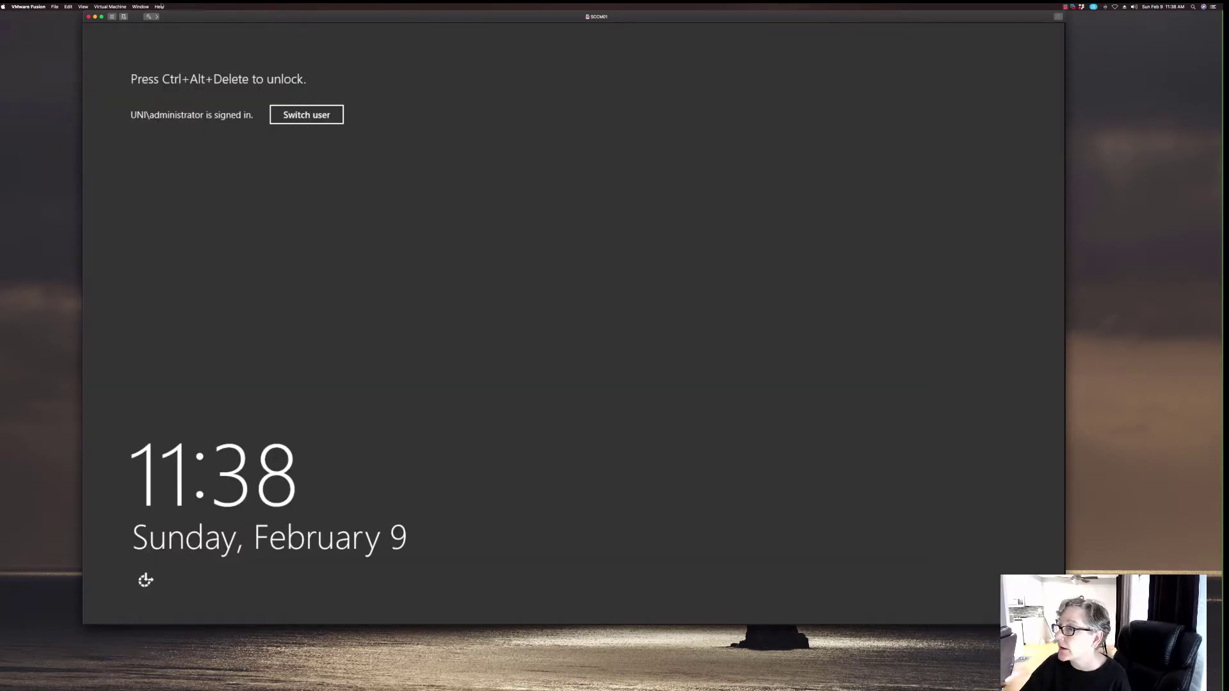
{"action": "left_click", "coordinate": [117, 8]}
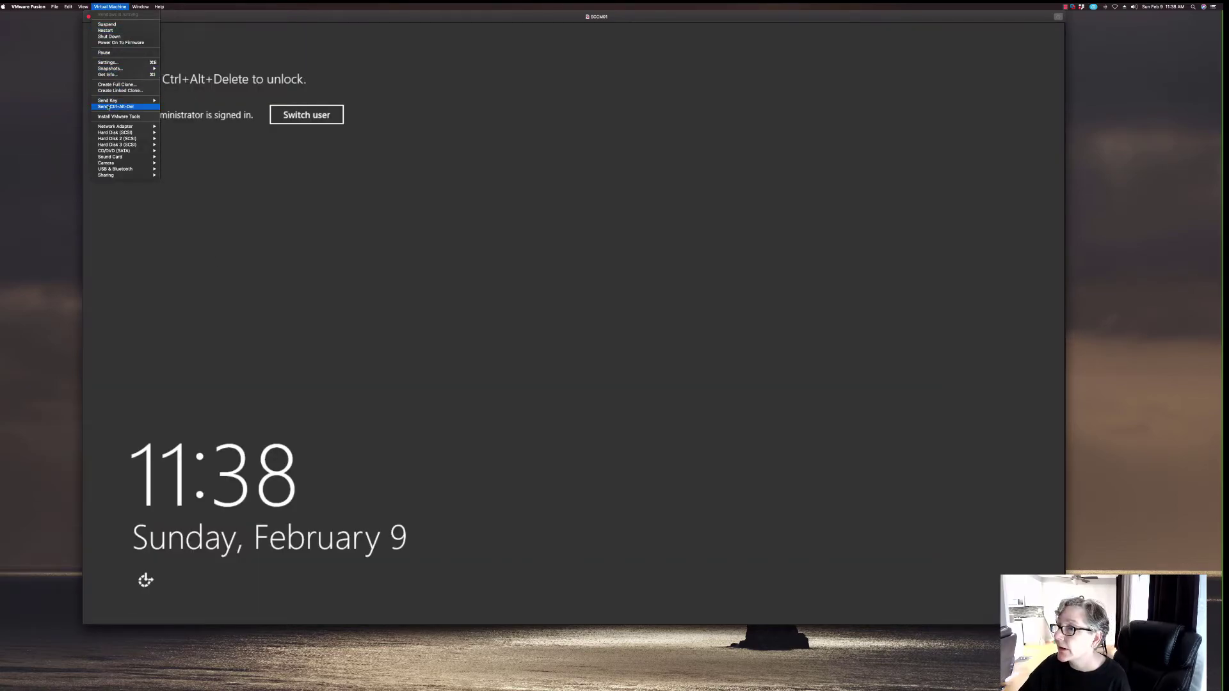
{"action": "left_click", "coordinate": [298, 206]}
{"action": "key", "text": "ctrl+alt+Delete"}
{"action": "type", "text": "********"}
{"action": "key", "text": "Return"}
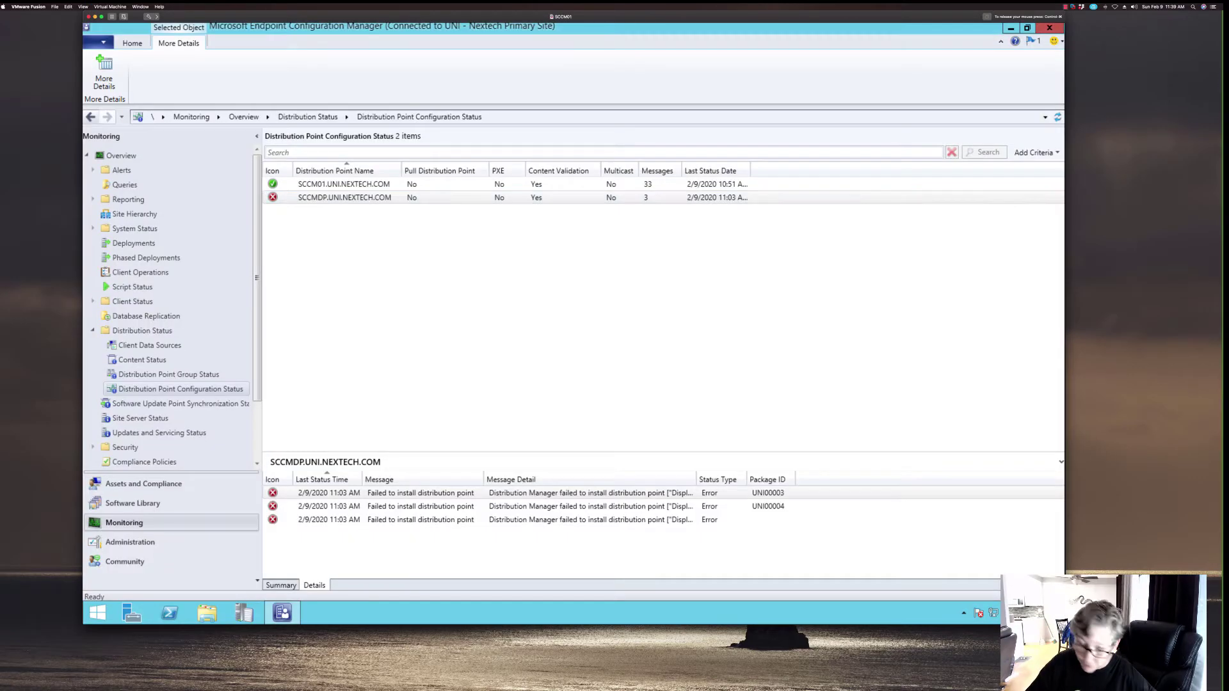
Step: Refresh the Distribution Point Configuration Status, review SCCMDP's status messages, and view the Distribution Point Group Status
{"action": "left_click", "coordinate": [305, 201]}
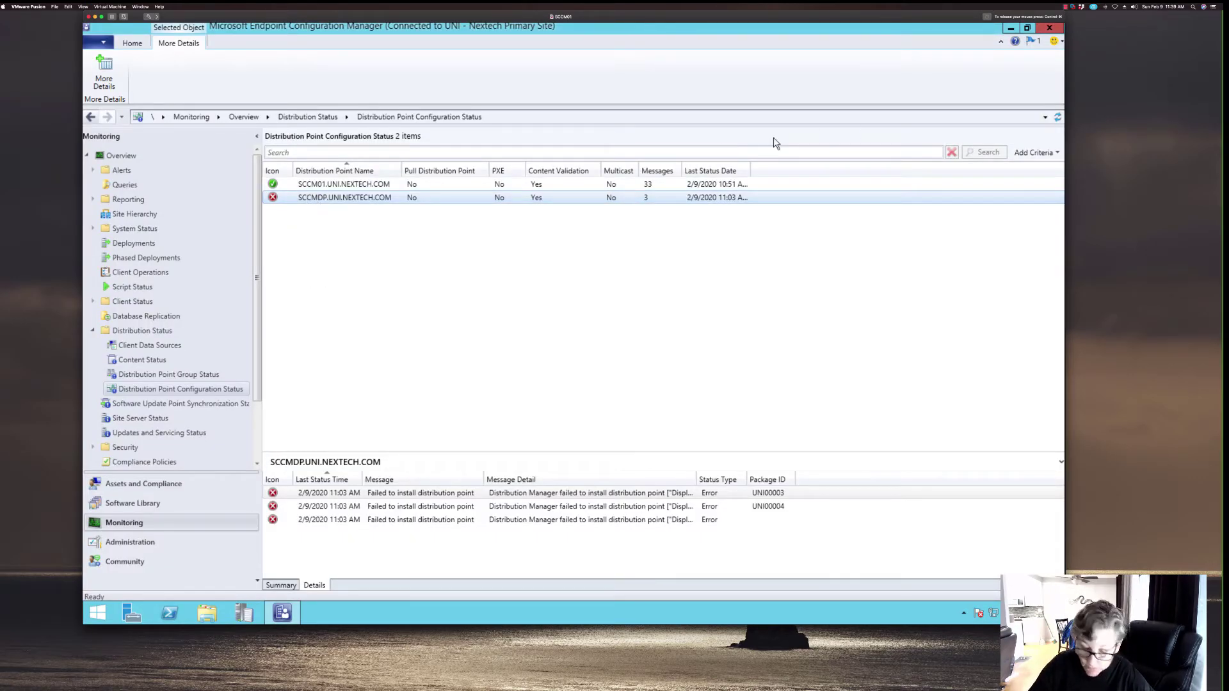
{"action": "left_click", "coordinate": [1058, 116]}
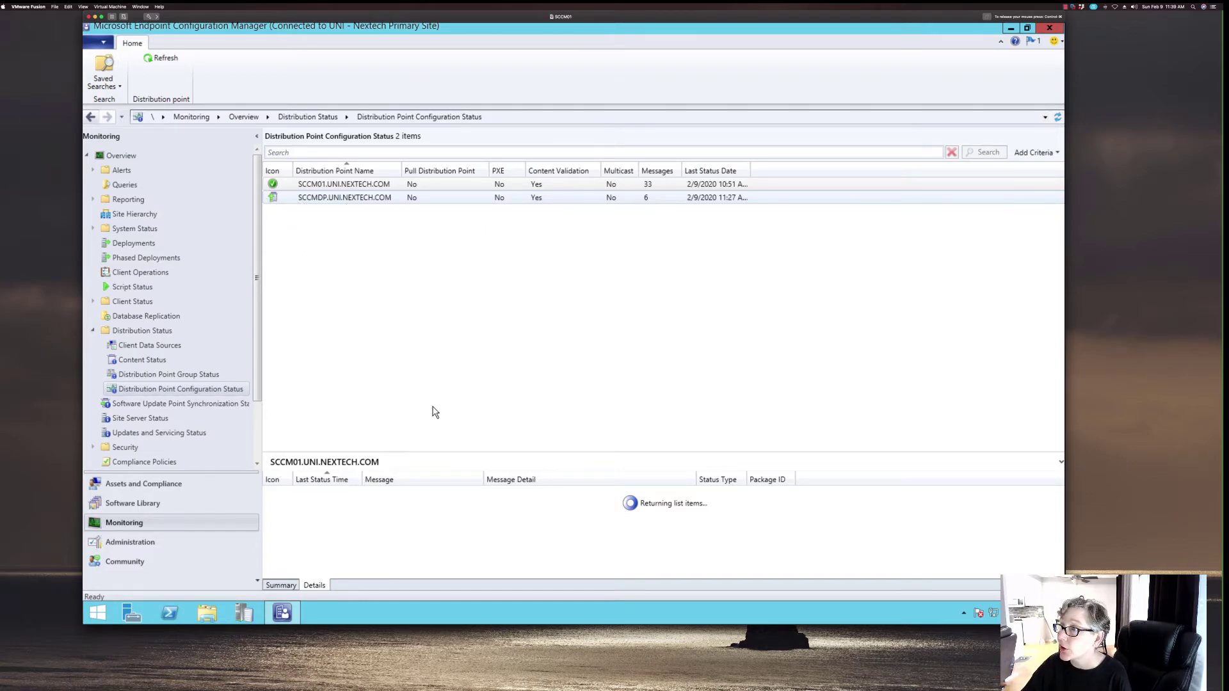
{"action": "key", "text": "Down"}
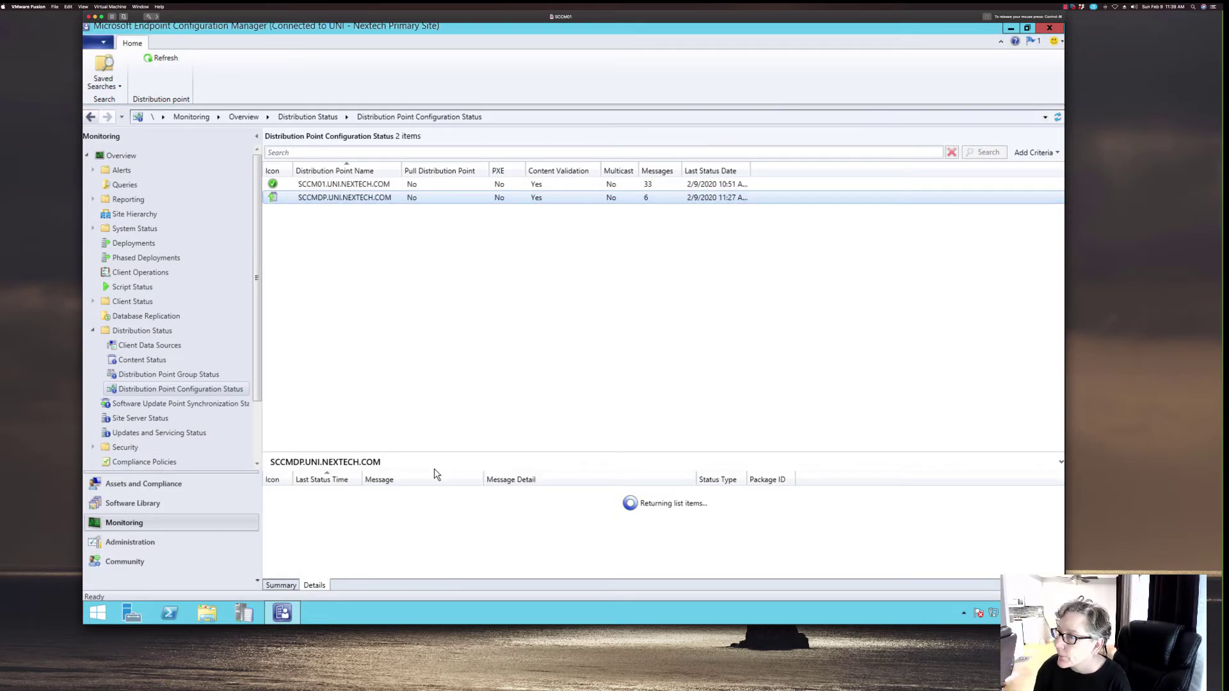
{"action": "left_click", "coordinate": [426, 506]}
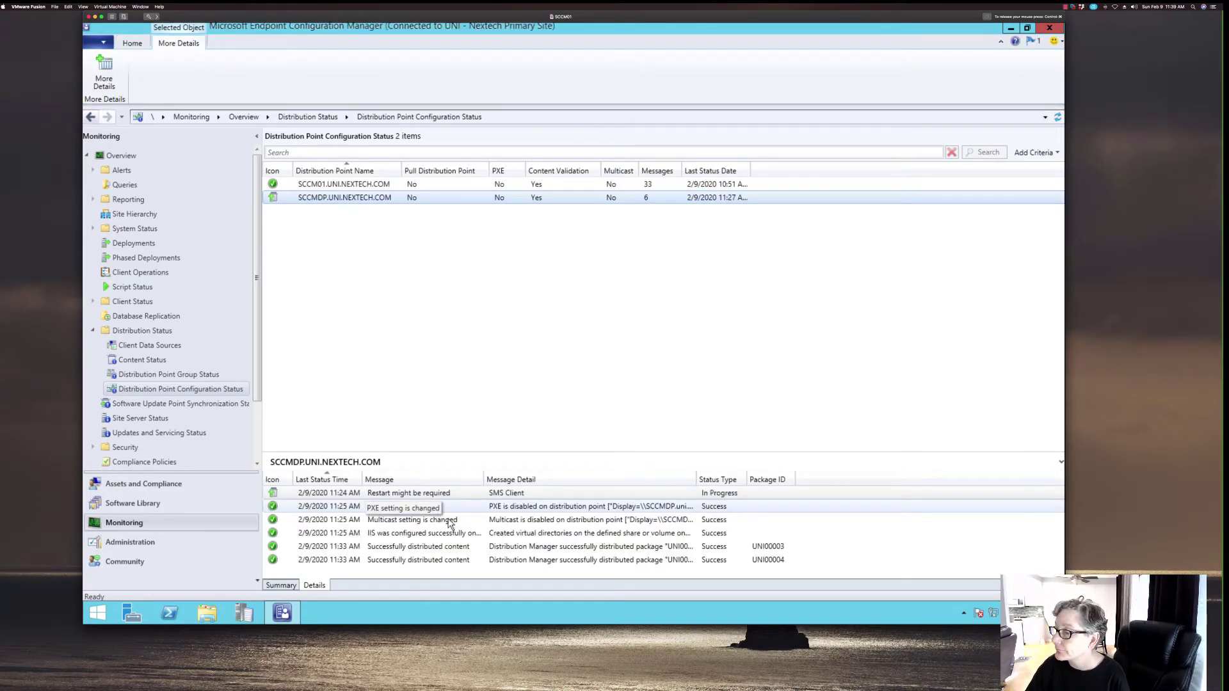
{"action": "left_click", "coordinate": [427, 495]}
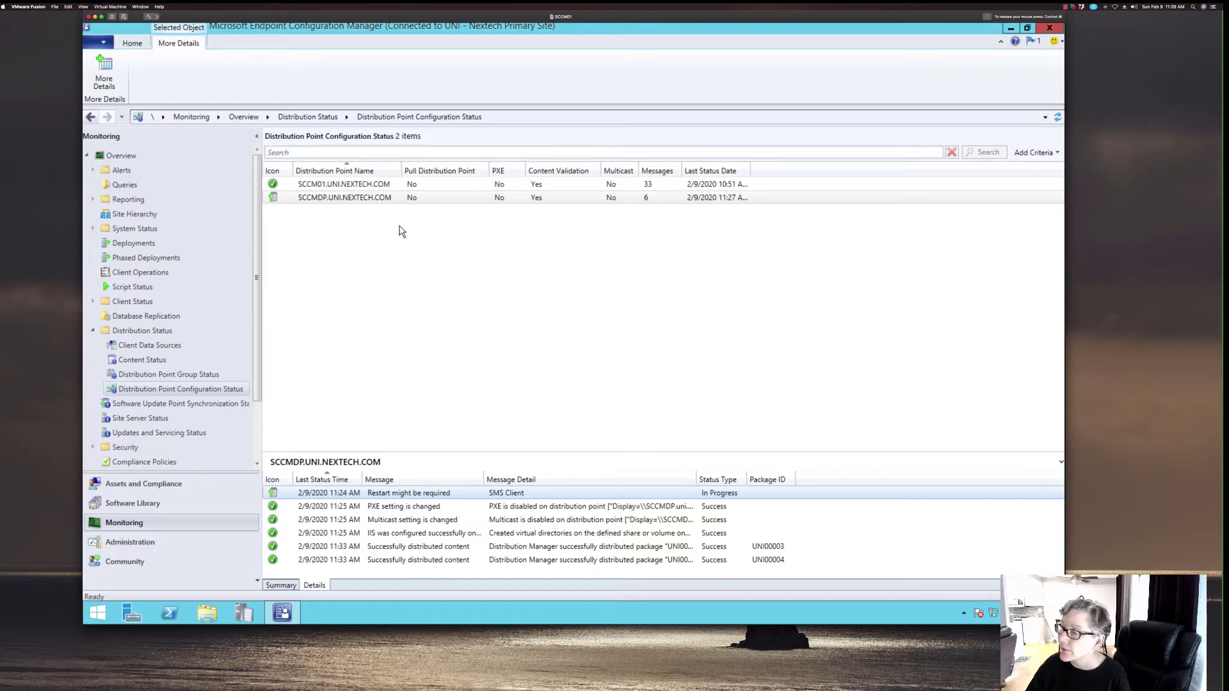
{"action": "left_click", "coordinate": [333, 199]}
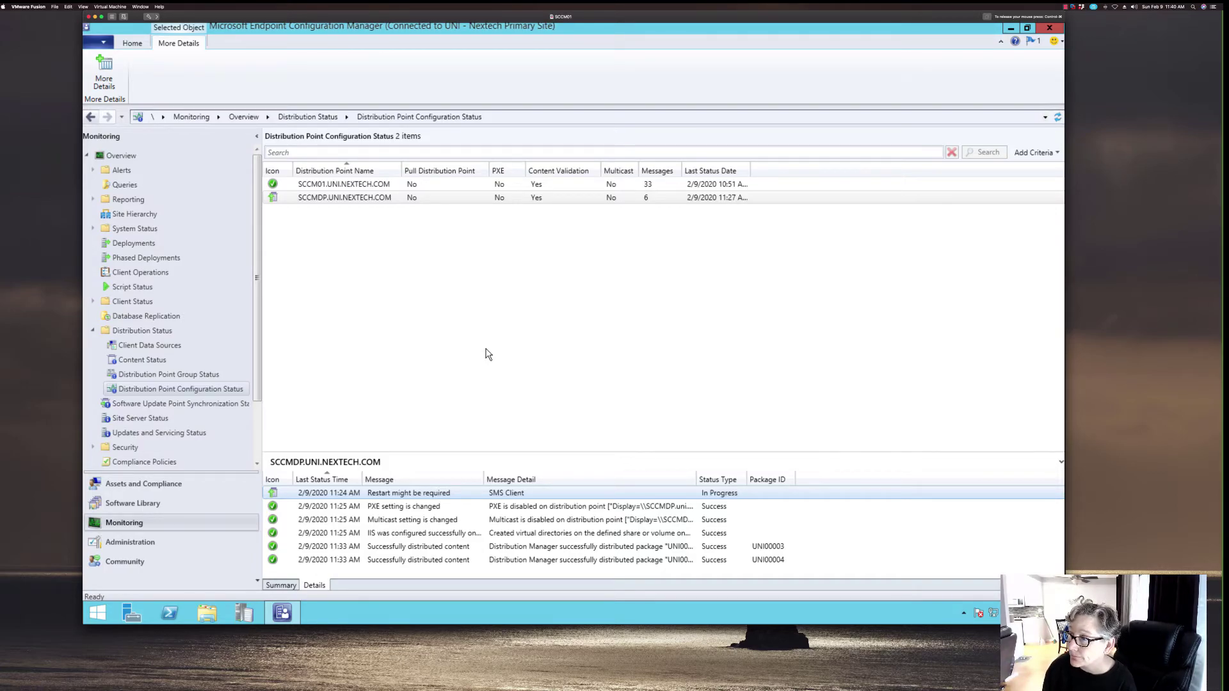
{"action": "left_click", "coordinate": [191, 403]}
{"action": "left_click", "coordinate": [197, 377]}
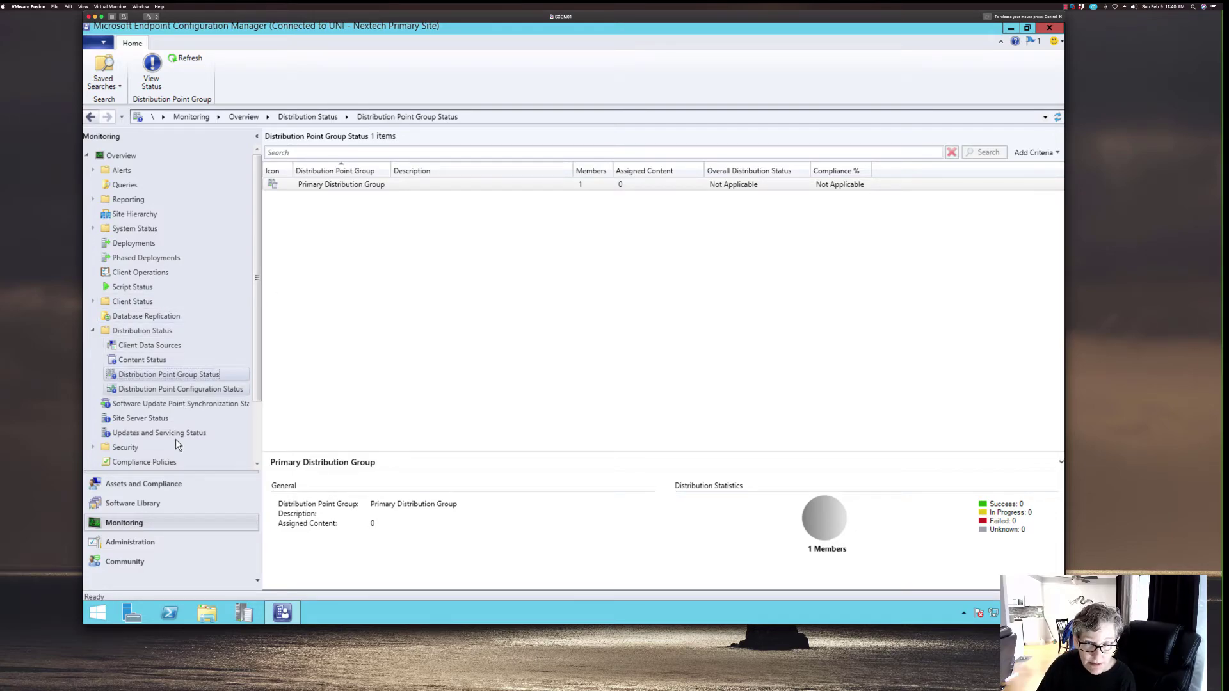
Step: Review the content referenced by the Windows 10 x64 Image and Install Apps task sequences in the Software Library
{"action": "left_click", "coordinate": [147, 502]}
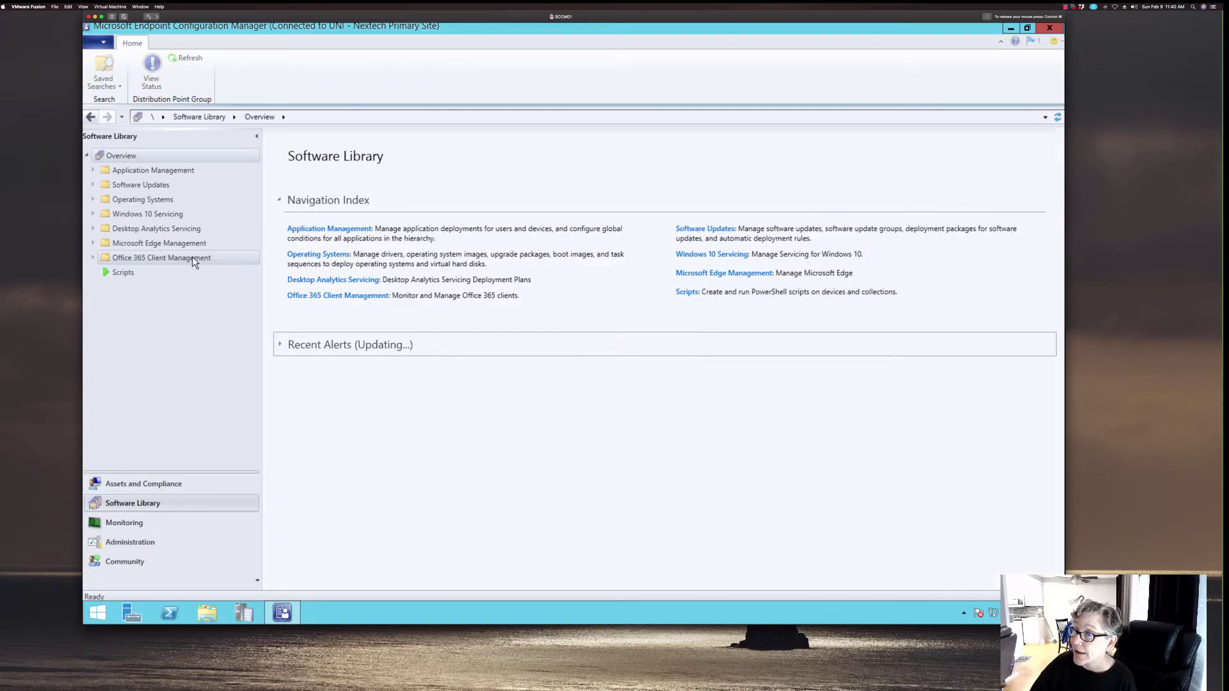
{"action": "left_click", "coordinate": [94, 199]}
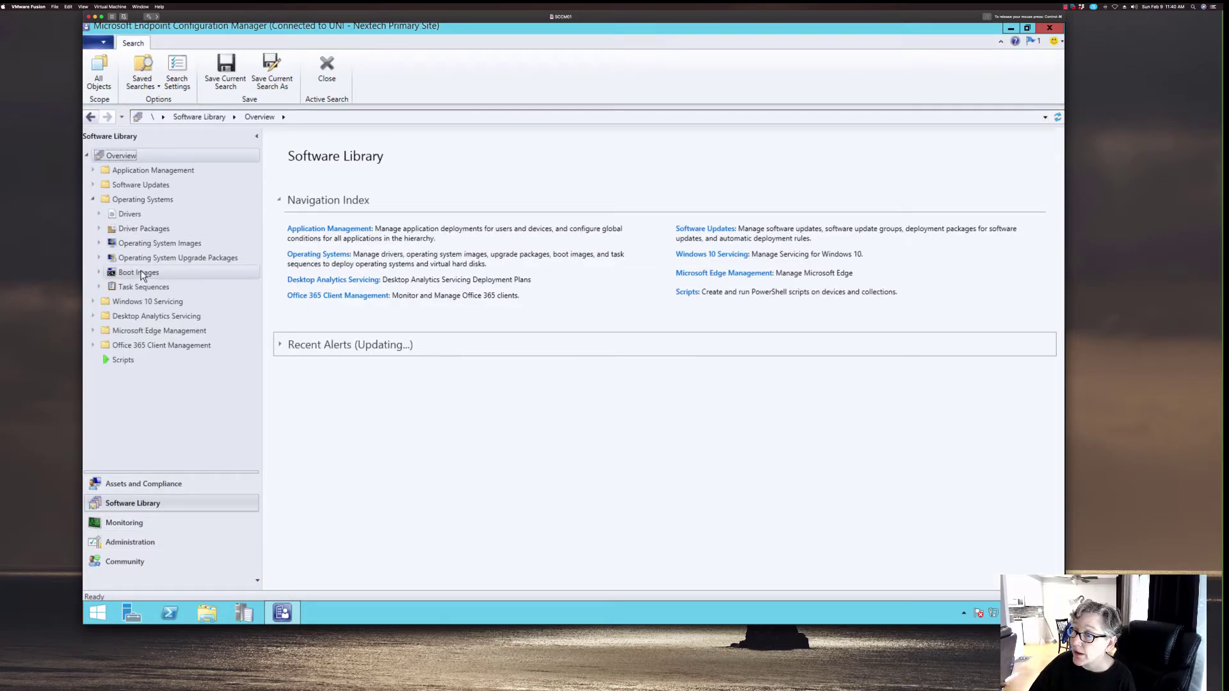
{"action": "left_click", "coordinate": [128, 286]}
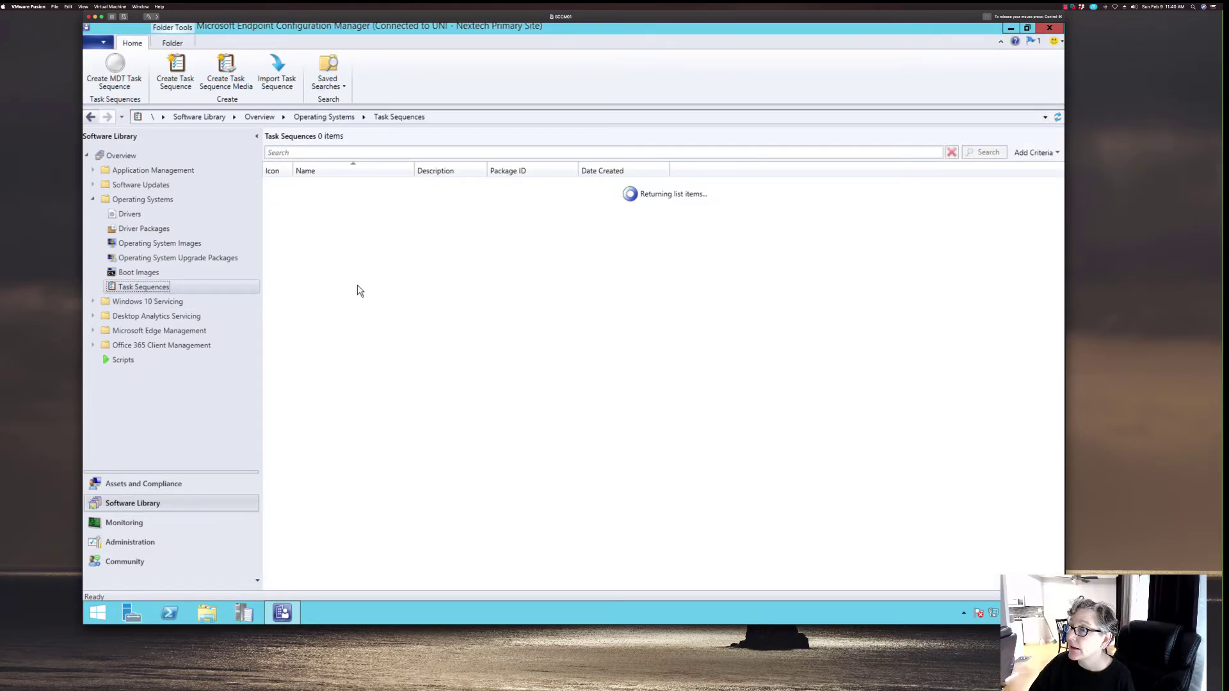
{"action": "left_click", "coordinate": [330, 198]}
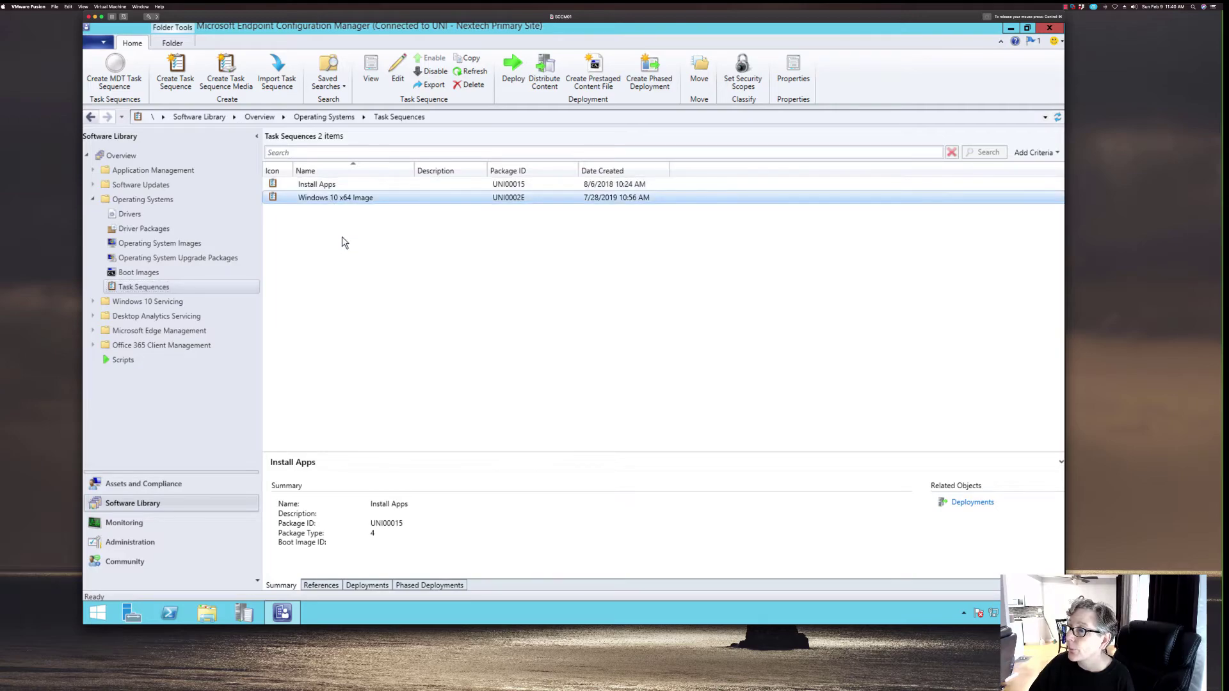
{"action": "left_click", "coordinate": [323, 585]}
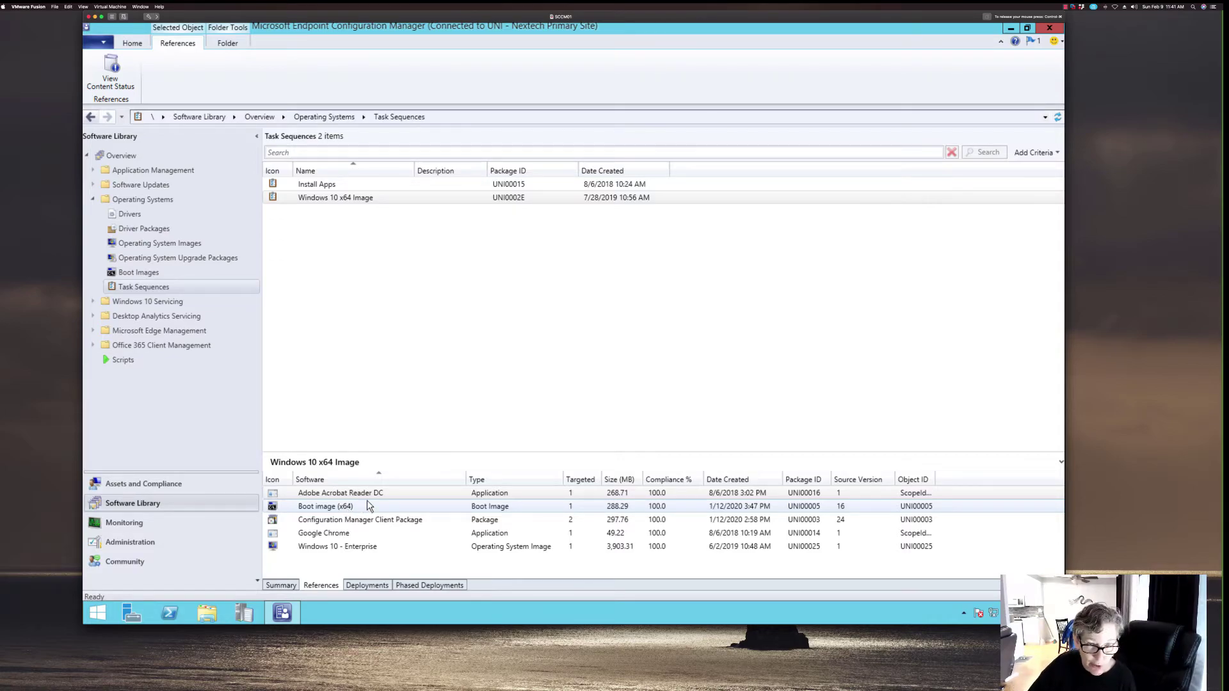
{"action": "left_click", "coordinate": [357, 199]}
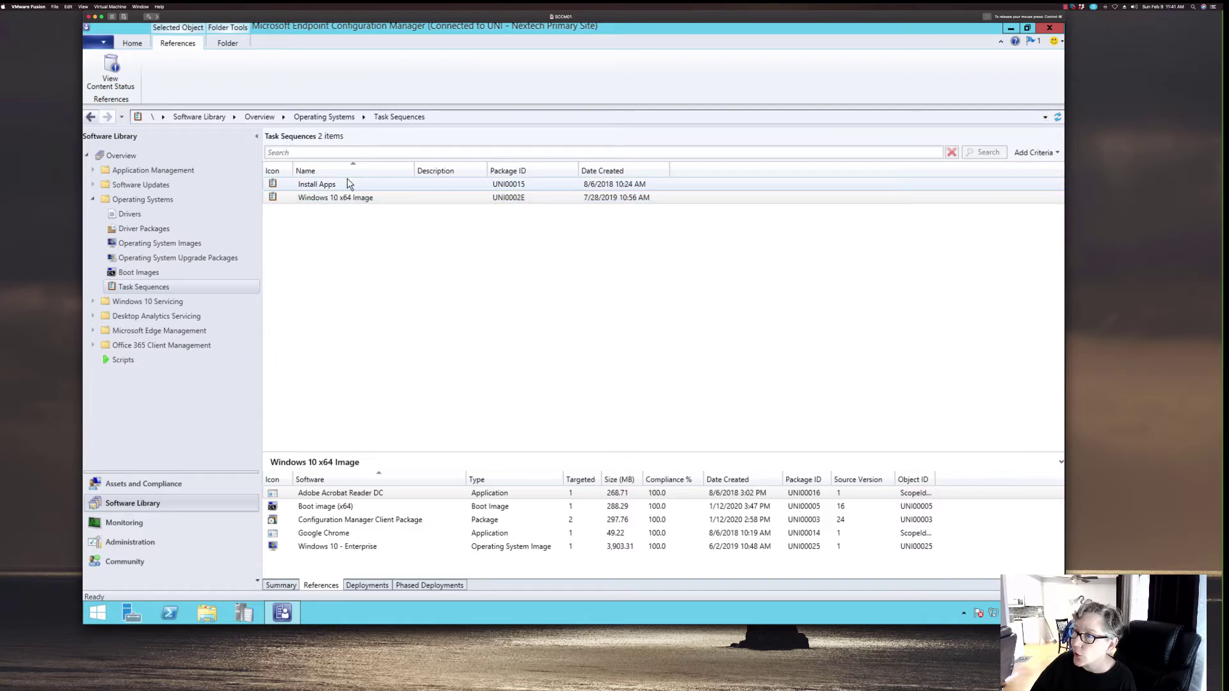
{"action": "left_click", "coordinate": [347, 181]}
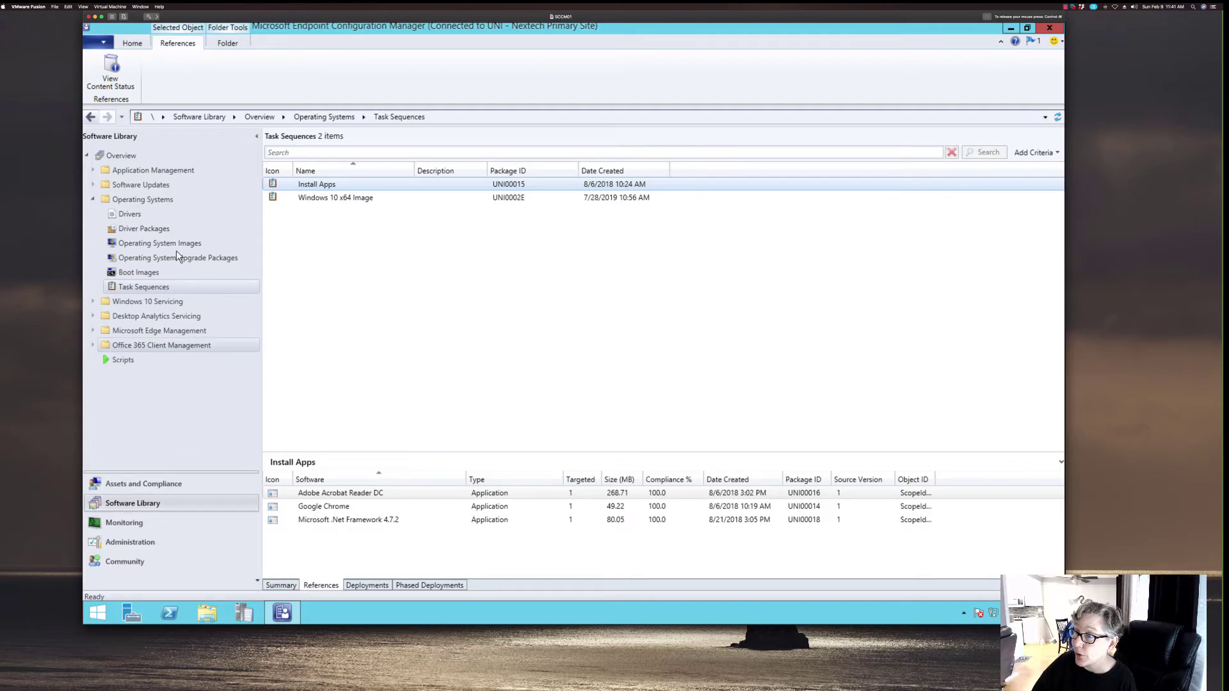
Step: Start distributing content for 7-Zip Installation from the Desktop applications folder and advance to the Content Destination page
{"action": "left_click", "coordinate": [94, 171]}
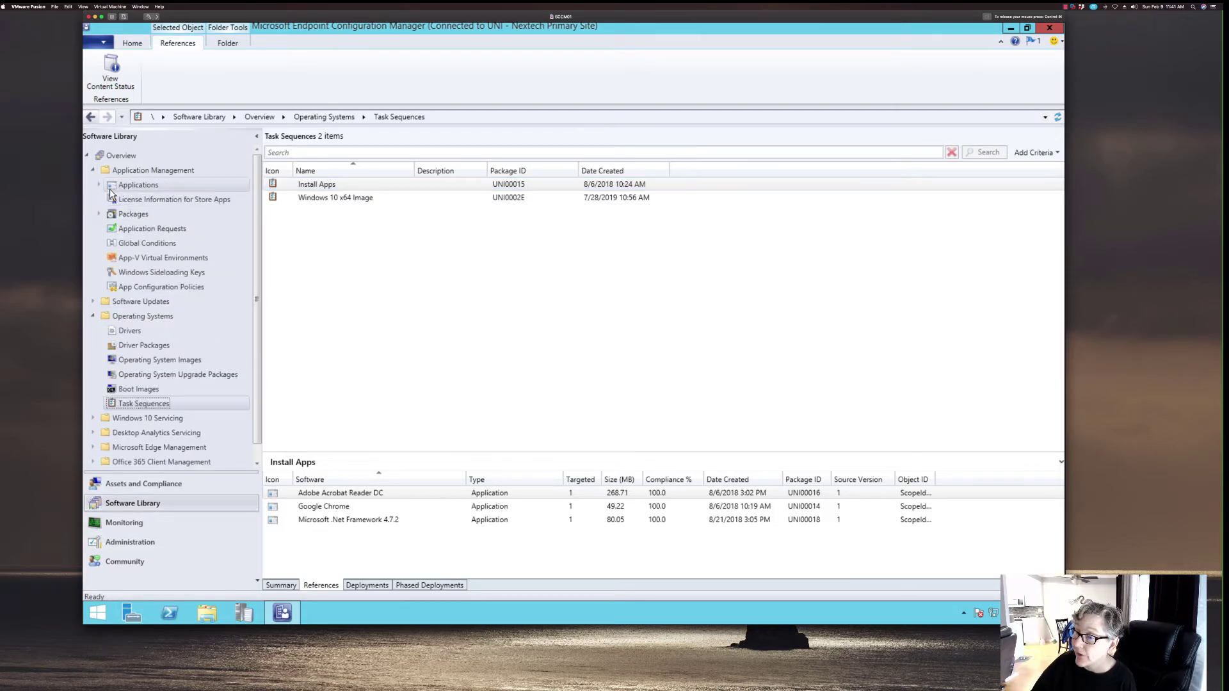
{"action": "left_click", "coordinate": [98, 185]}
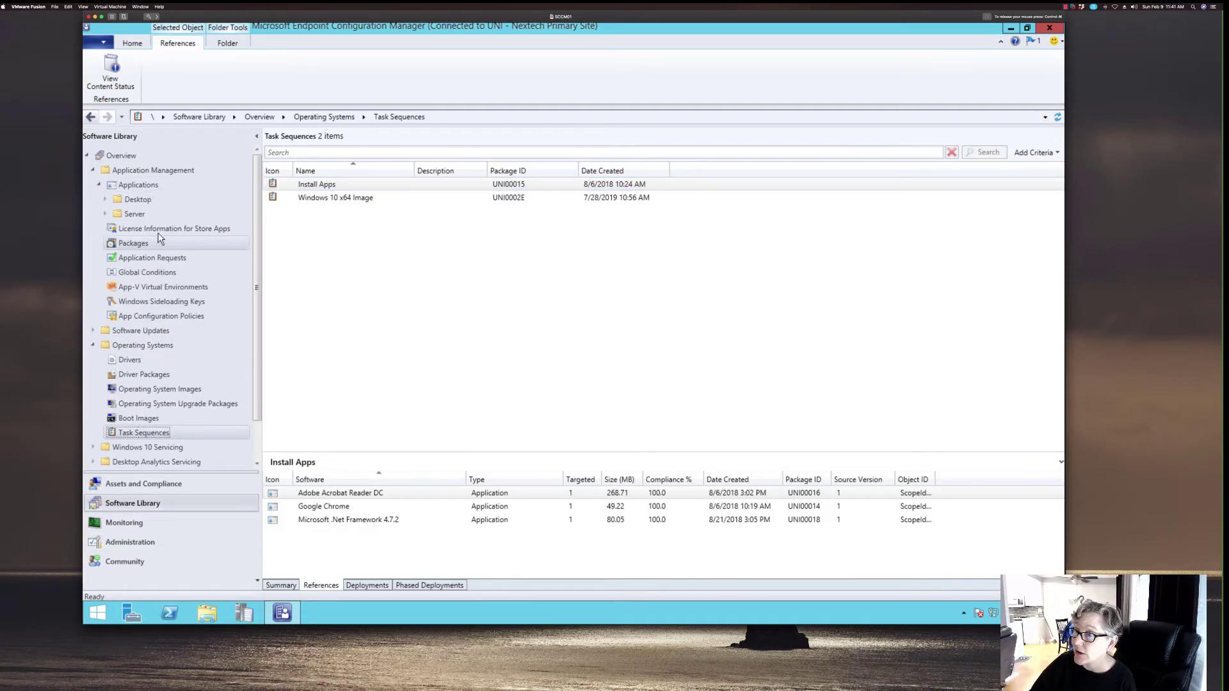
{"action": "left_click", "coordinate": [140, 200]}
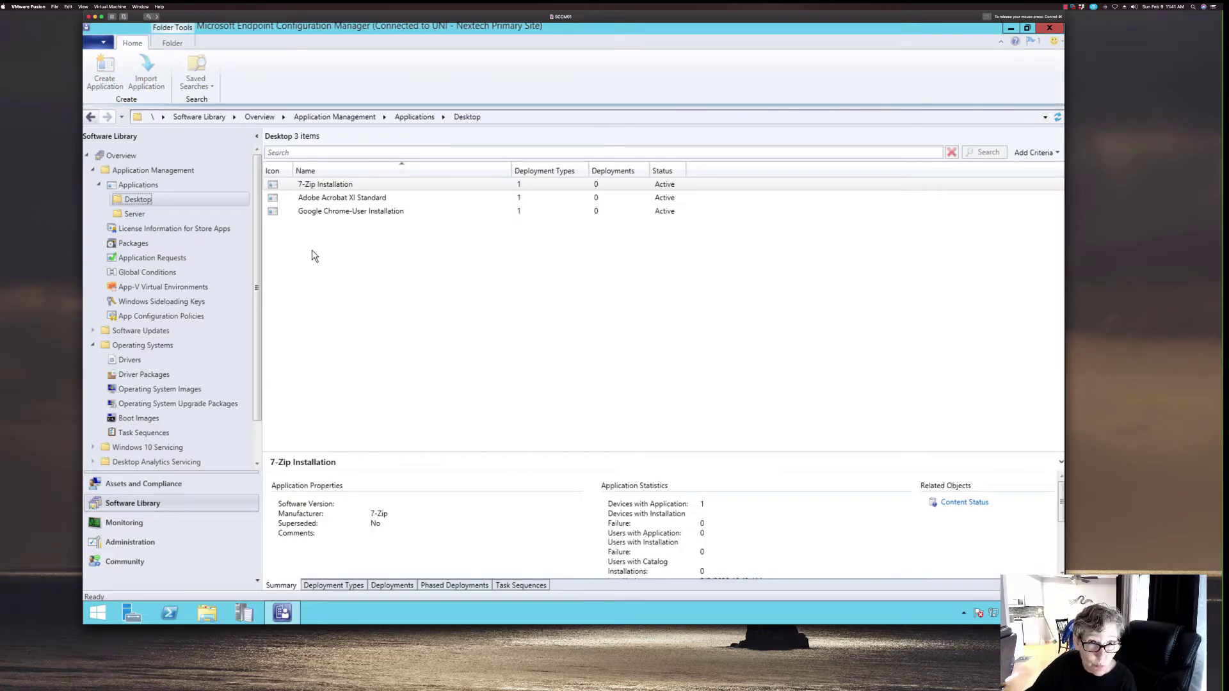
{"action": "left_click", "coordinate": [308, 185]}
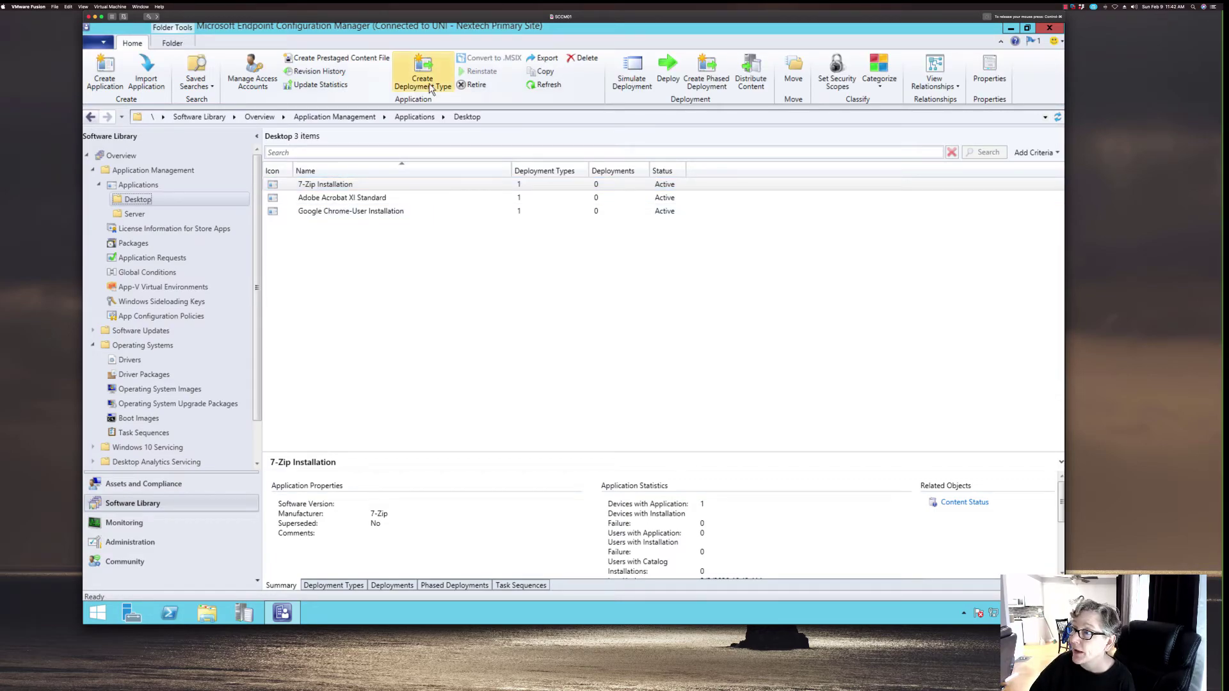
{"action": "left_click", "coordinate": [750, 75]}
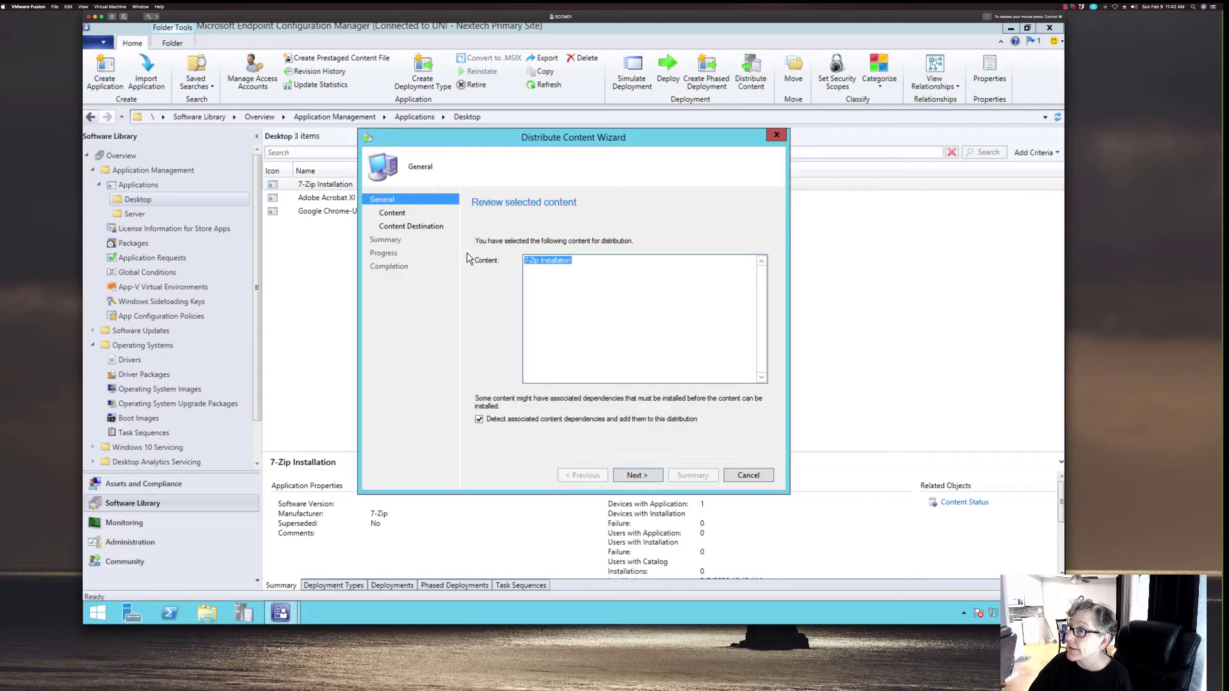
{"action": "left_click", "coordinate": [637, 474]}
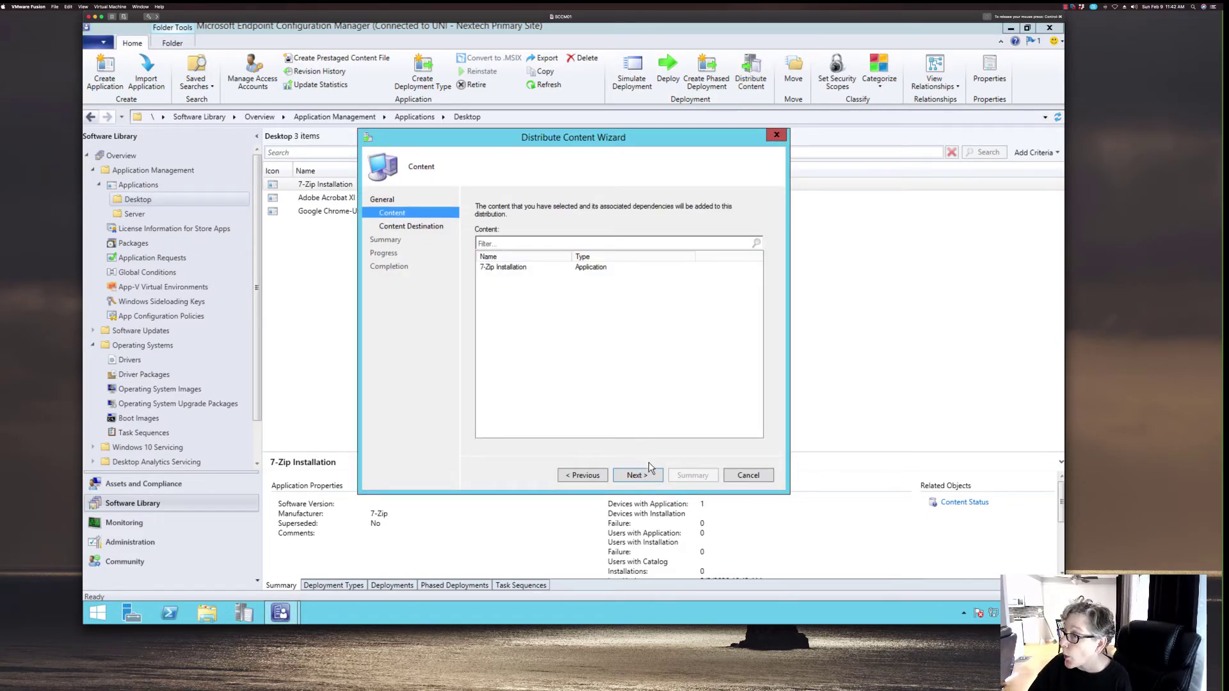
{"action": "left_click", "coordinate": [643, 475]}
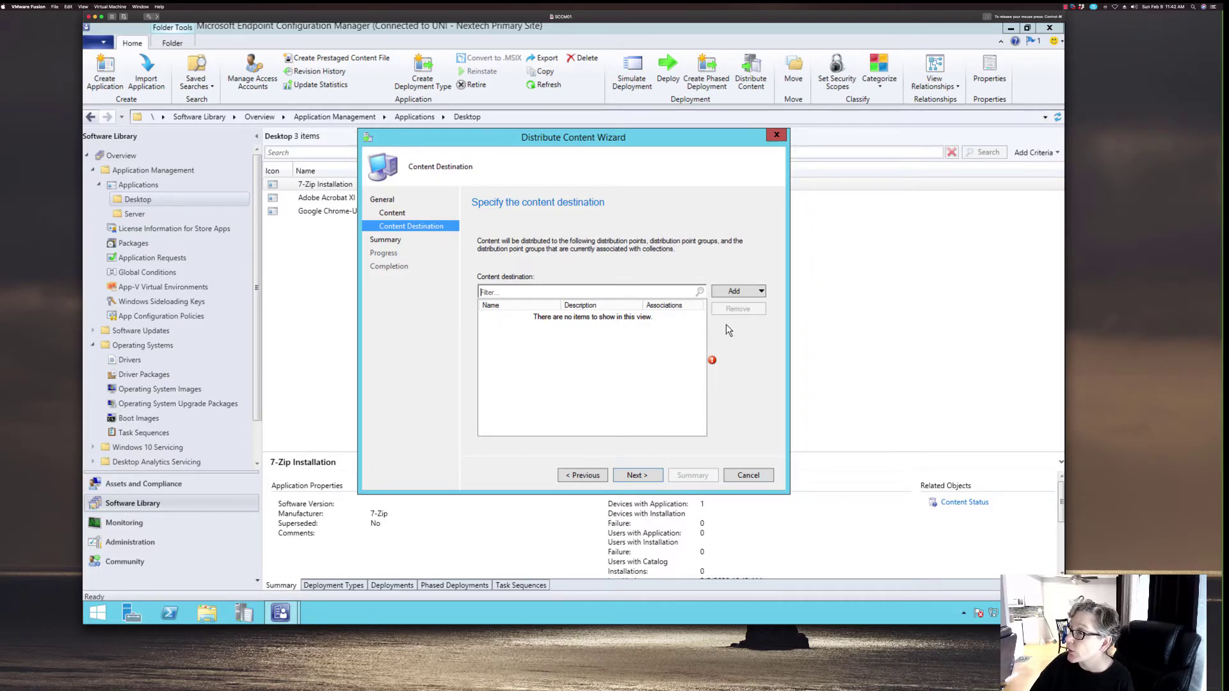
Step: Check the distribution point groups available as a content destination, then cancel without adding one
{"action": "left_click", "coordinate": [761, 291]}
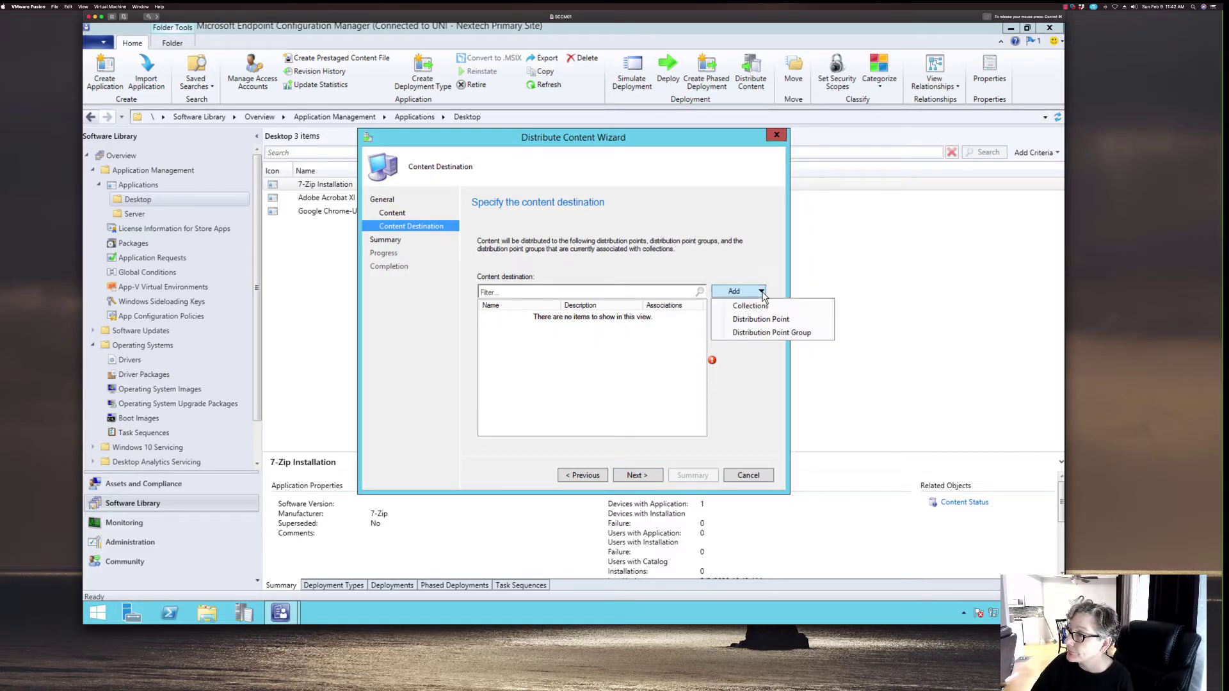
{"action": "left_click", "coordinate": [785, 332]}
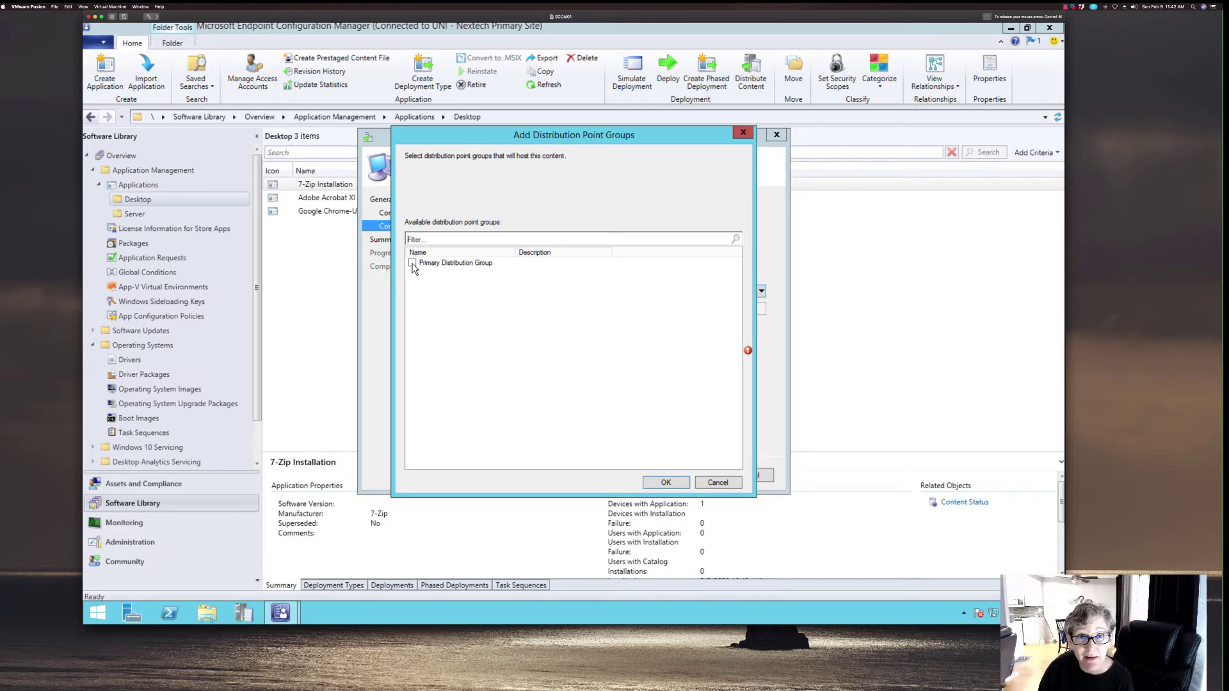
{"action": "left_click", "coordinate": [717, 482]}
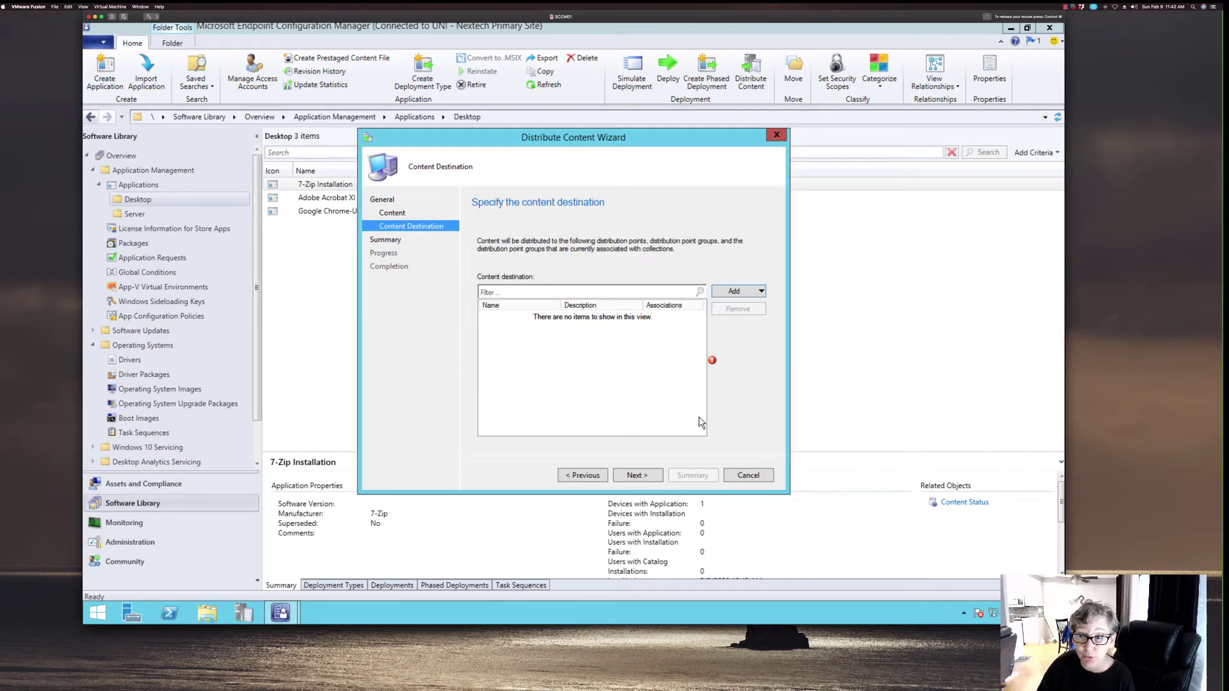
Step: Cancel the content distribution for 7-Zip Installation and confirm leaving the wizard
{"action": "left_click", "coordinate": [737, 477]}
{"action": "left_click", "coordinate": [612, 362]}
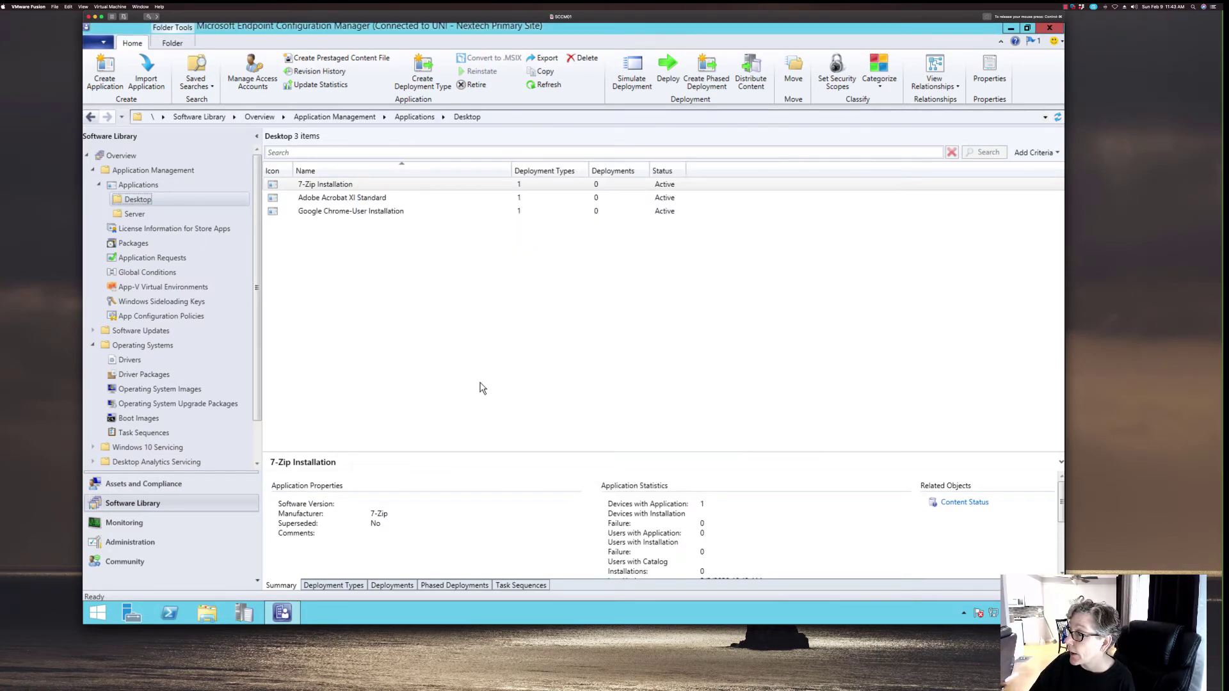
Step: Check the Primary Distribution Group's entry in the Distribution Point Group Status of the Monitoring workspace
{"action": "left_click", "coordinate": [163, 522]}
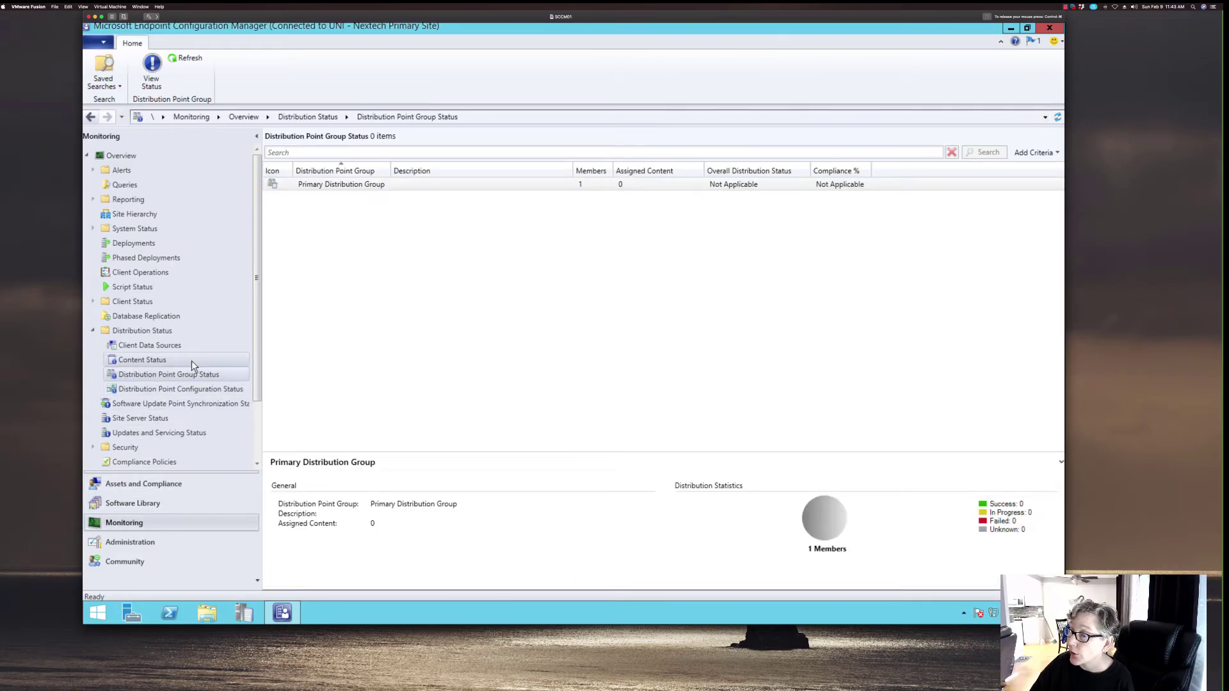
{"action": "left_click", "coordinate": [316, 185]}
{"action": "right_click", "coordinate": [316, 185]}
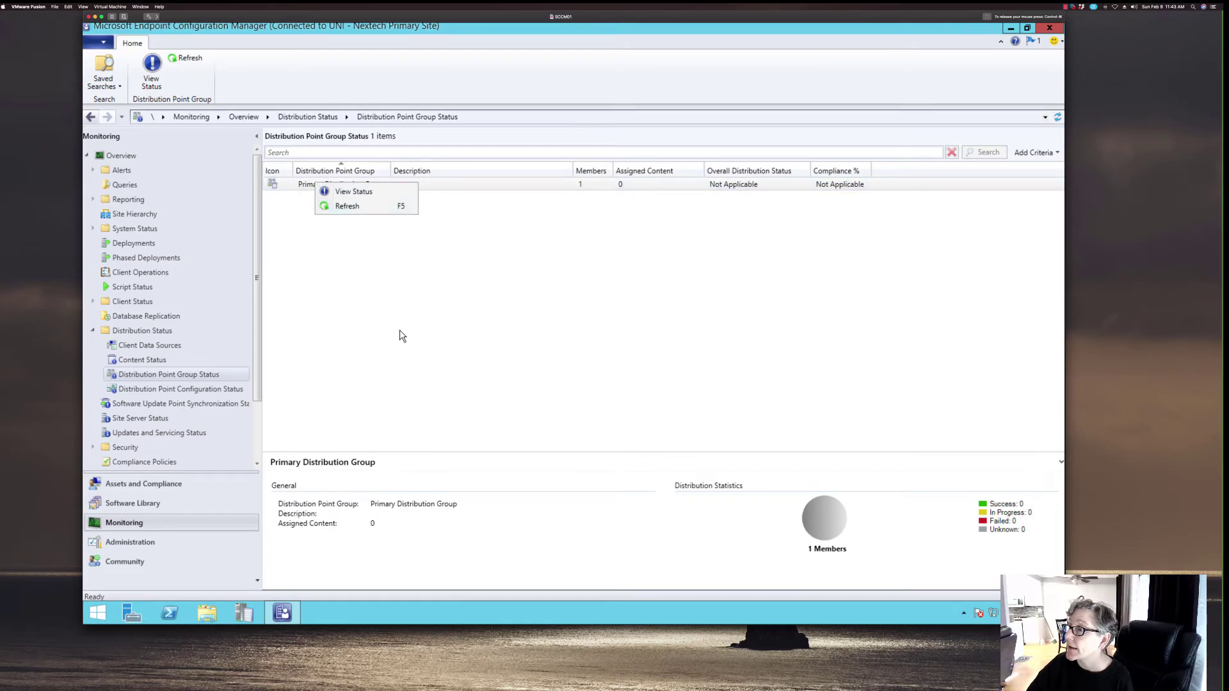
{"action": "left_click", "coordinate": [421, 320]}
{"action": "left_click", "coordinate": [325, 185]}
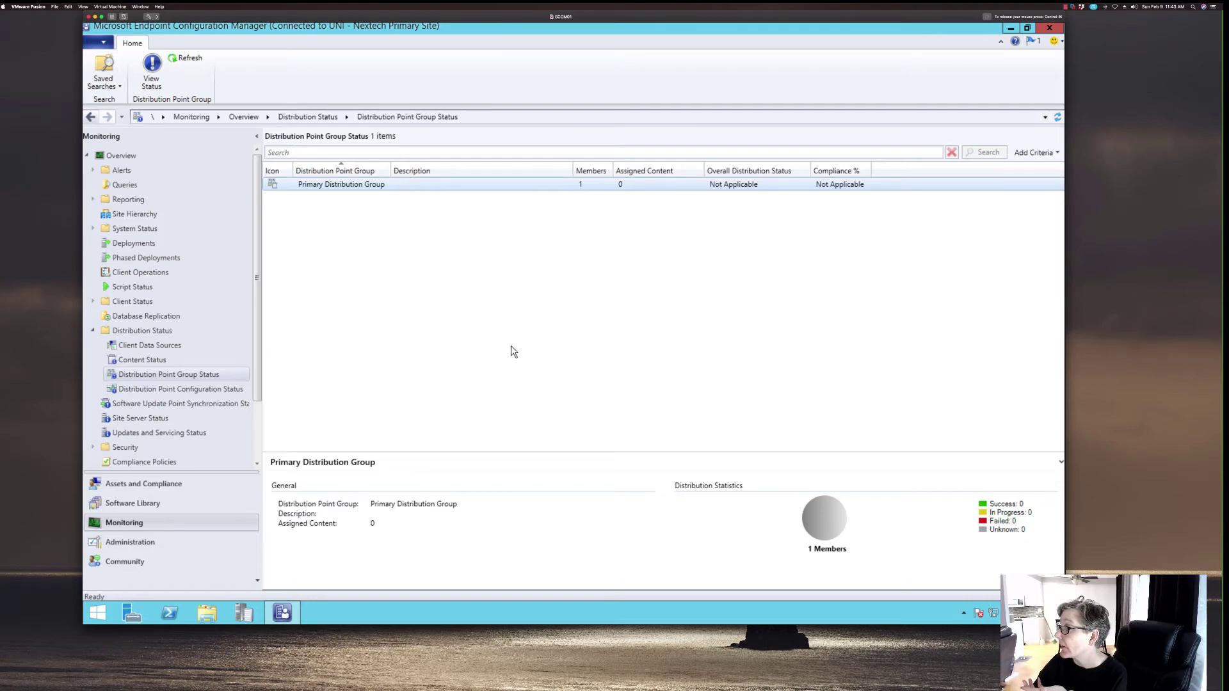
Step: Review the properties of the SCCMDP server under Servers and Site System Roles in Administration, then close them without changes
{"action": "left_click", "coordinate": [134, 540]}
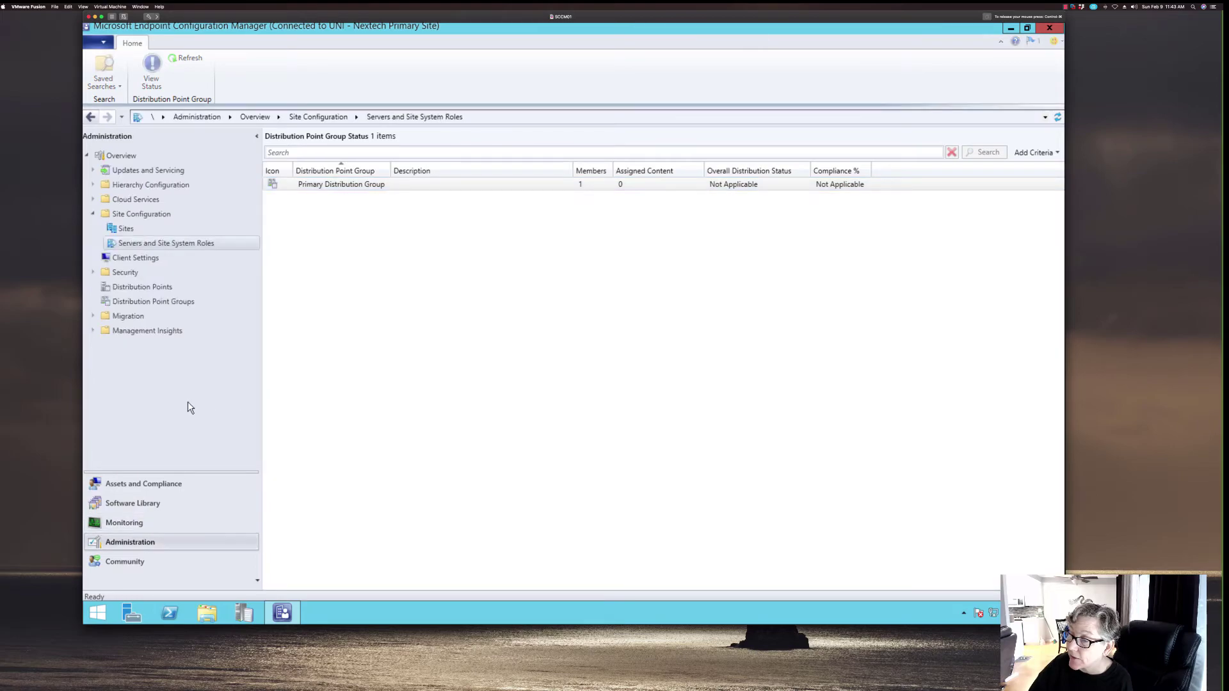
{"action": "left_click", "coordinate": [340, 197]}
{"action": "right_click", "coordinate": [341, 197]}
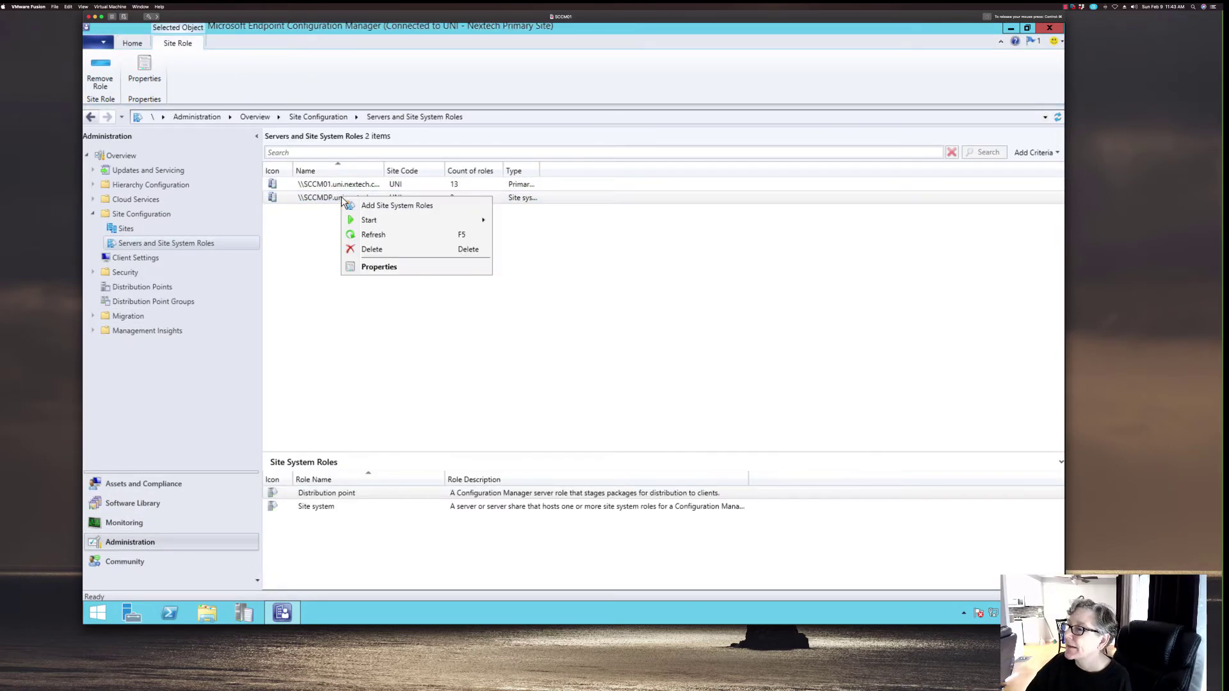
{"action": "left_click", "coordinate": [312, 200]}
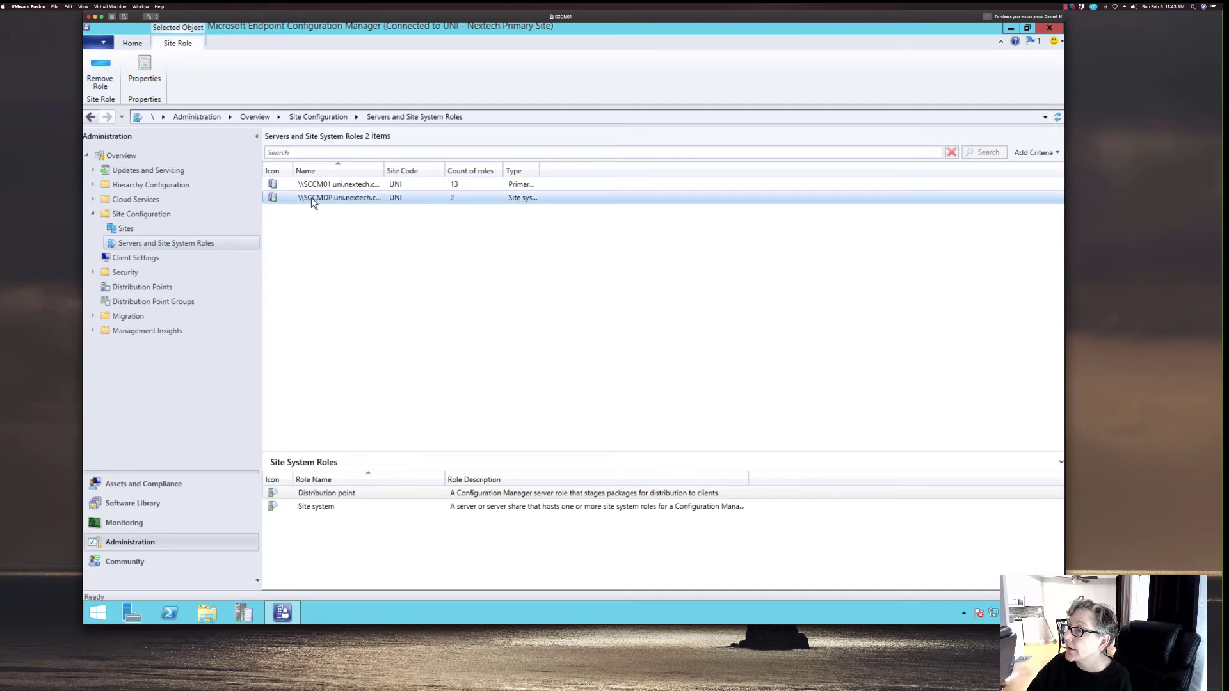
{"action": "right_click", "coordinate": [312, 198]}
{"action": "left_click", "coordinate": [339, 269]}
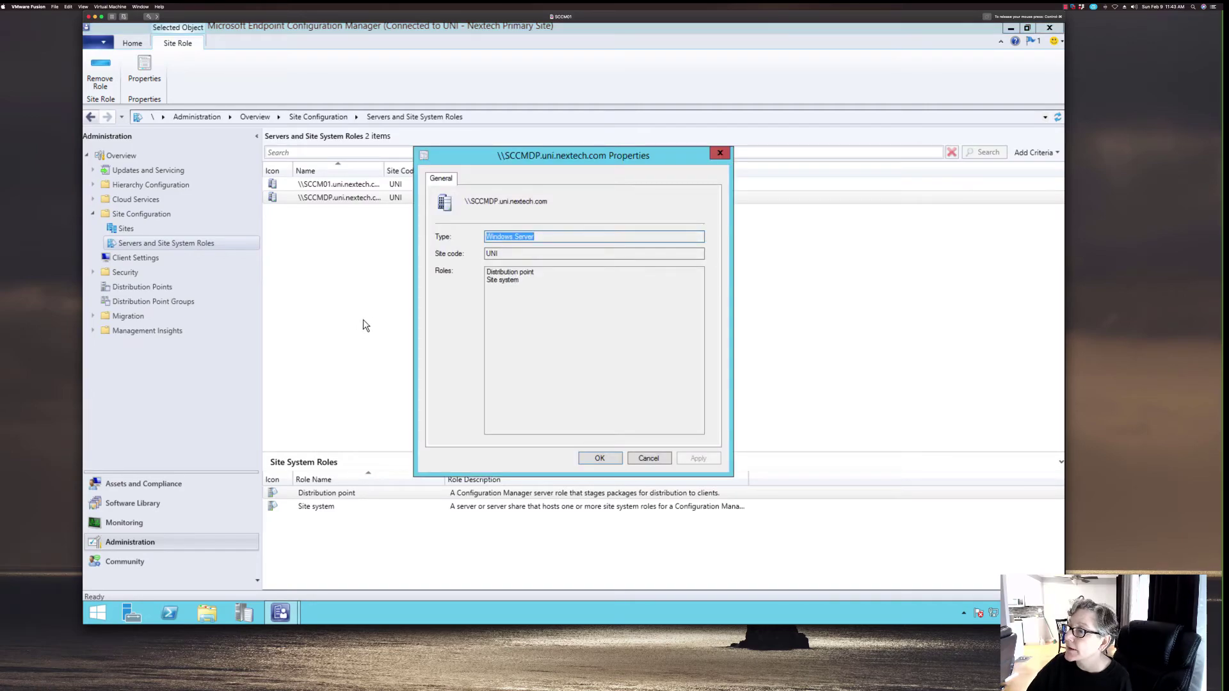
{"action": "left_click", "coordinate": [631, 459]}
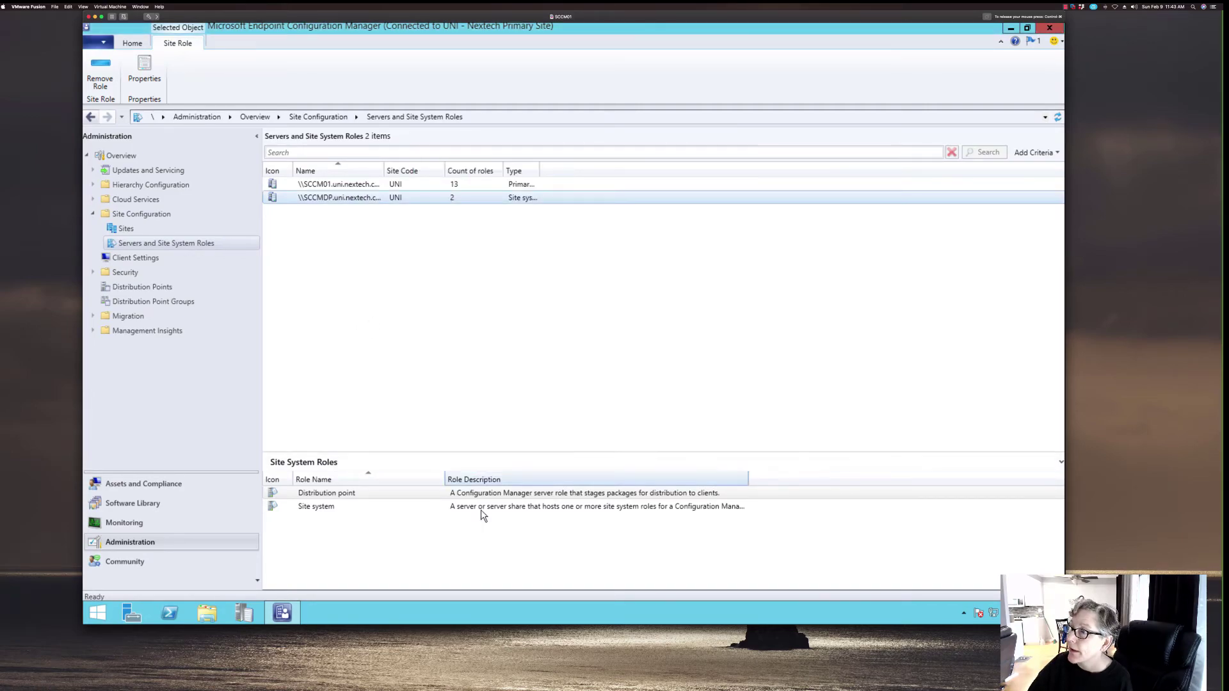
Step: Examine the PXE settings and group relationships of SCCMDP's distribution point role, including the groups it could join, without adding one
{"action": "right_click", "coordinate": [347, 494]}
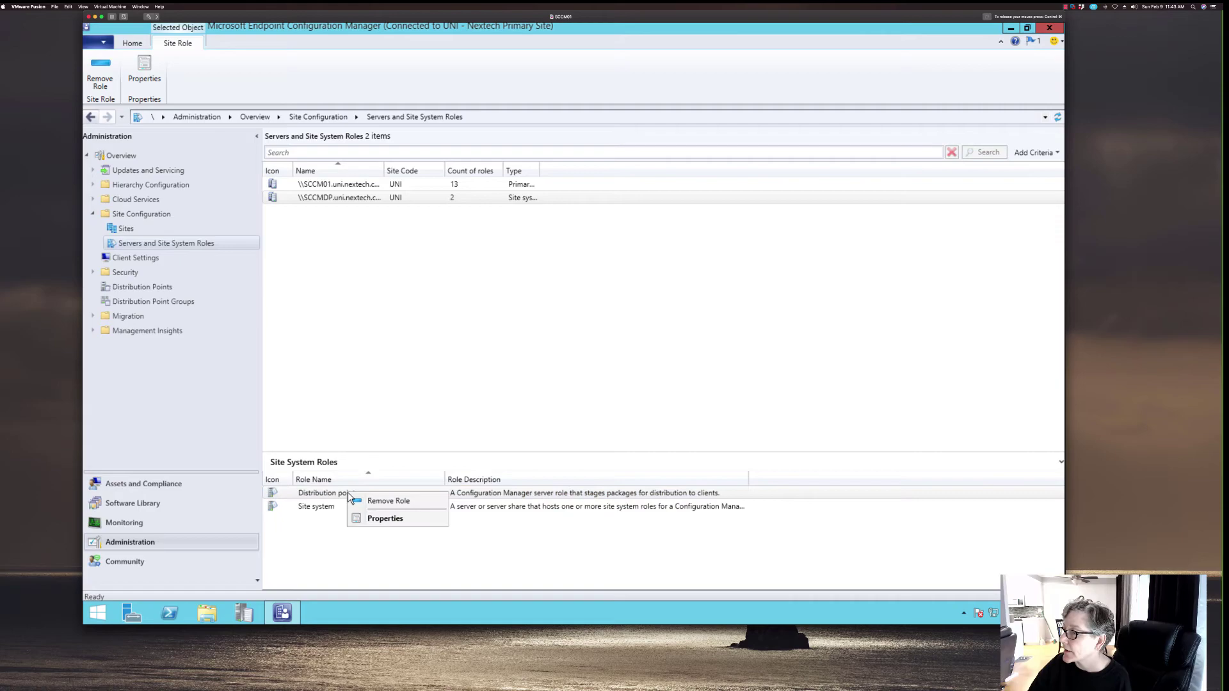
{"action": "left_click", "coordinate": [385, 518]}
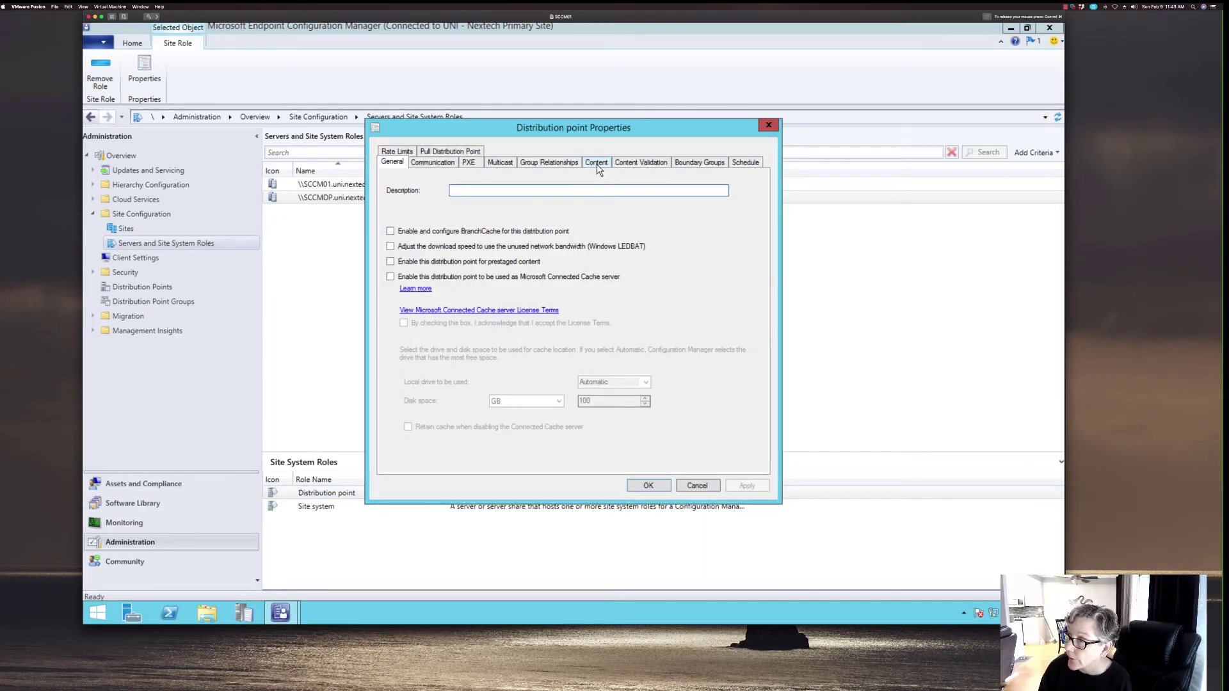
{"action": "left_click", "coordinate": [469, 163]}
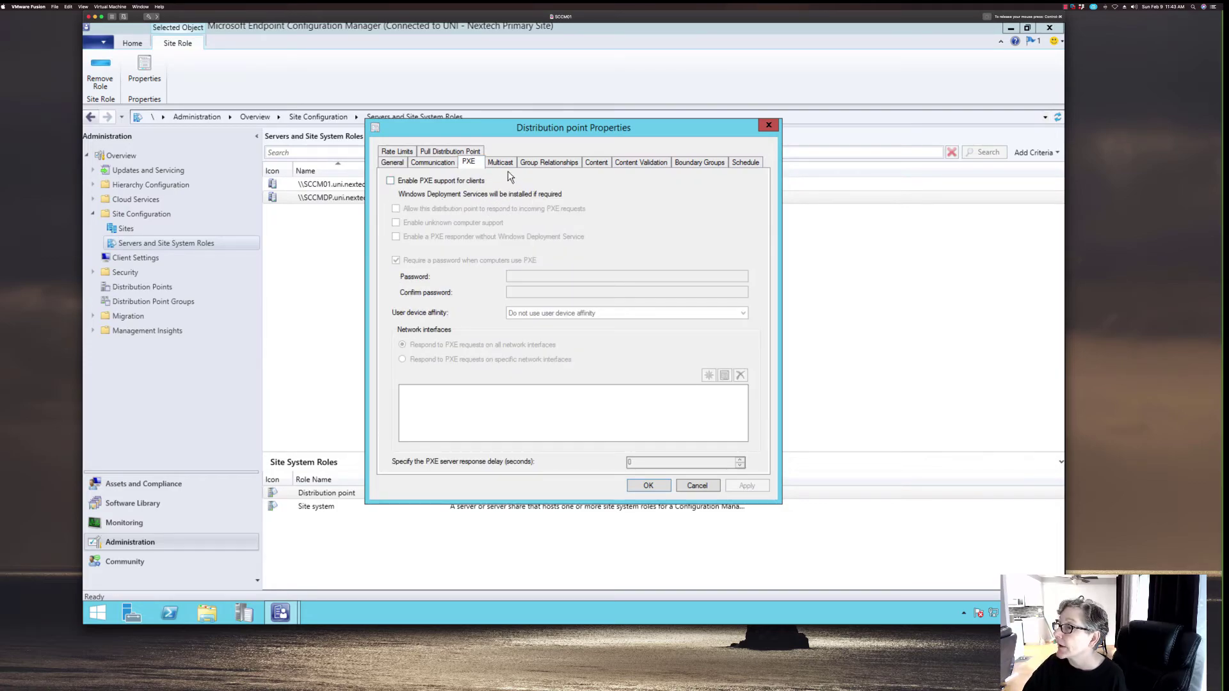
{"action": "left_click", "coordinate": [541, 163]}
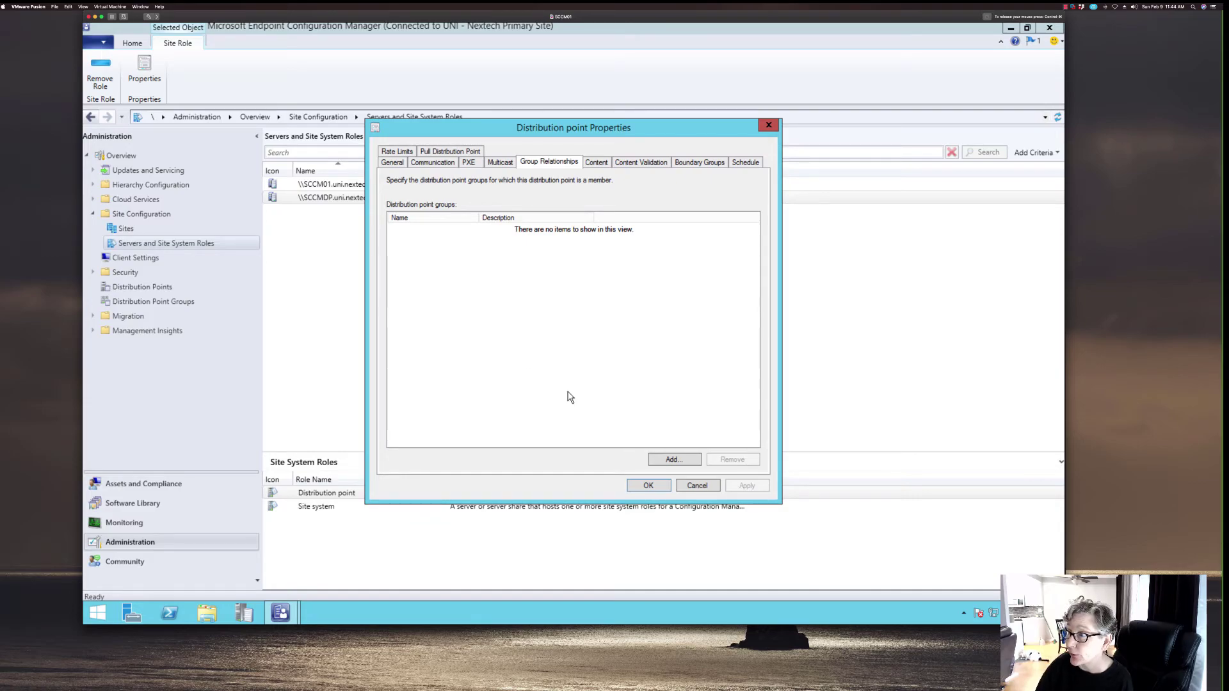
{"action": "left_click", "coordinate": [663, 461]}
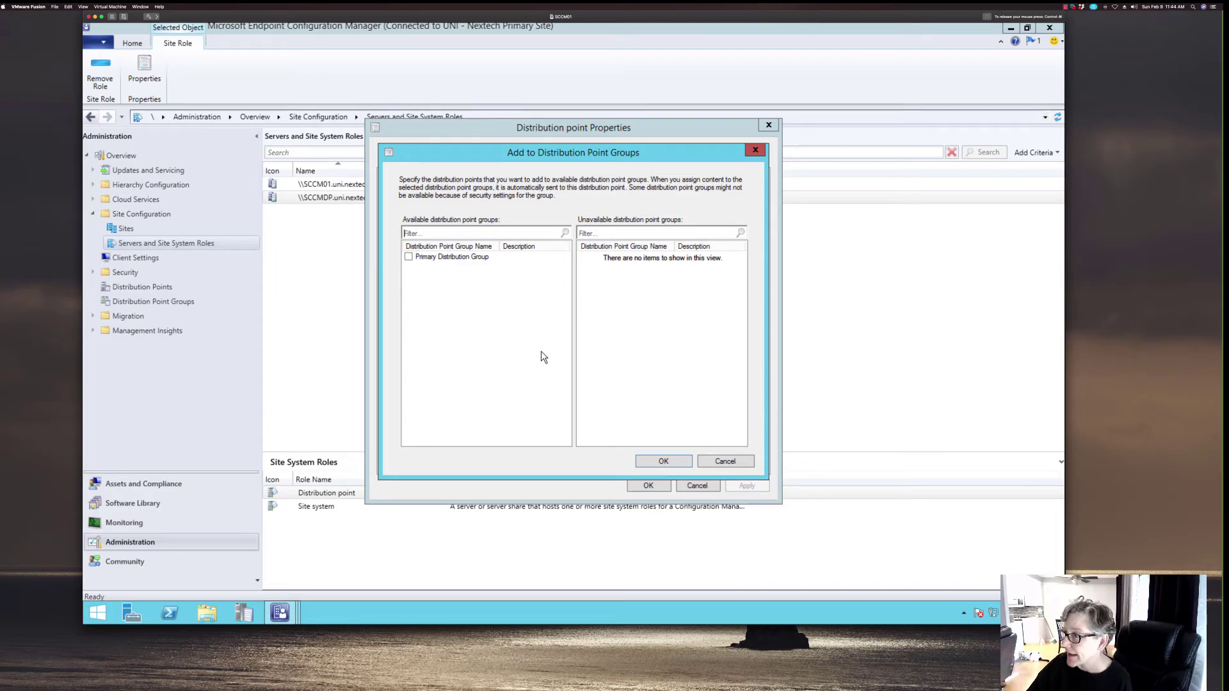
{"action": "left_click", "coordinate": [725, 461]}
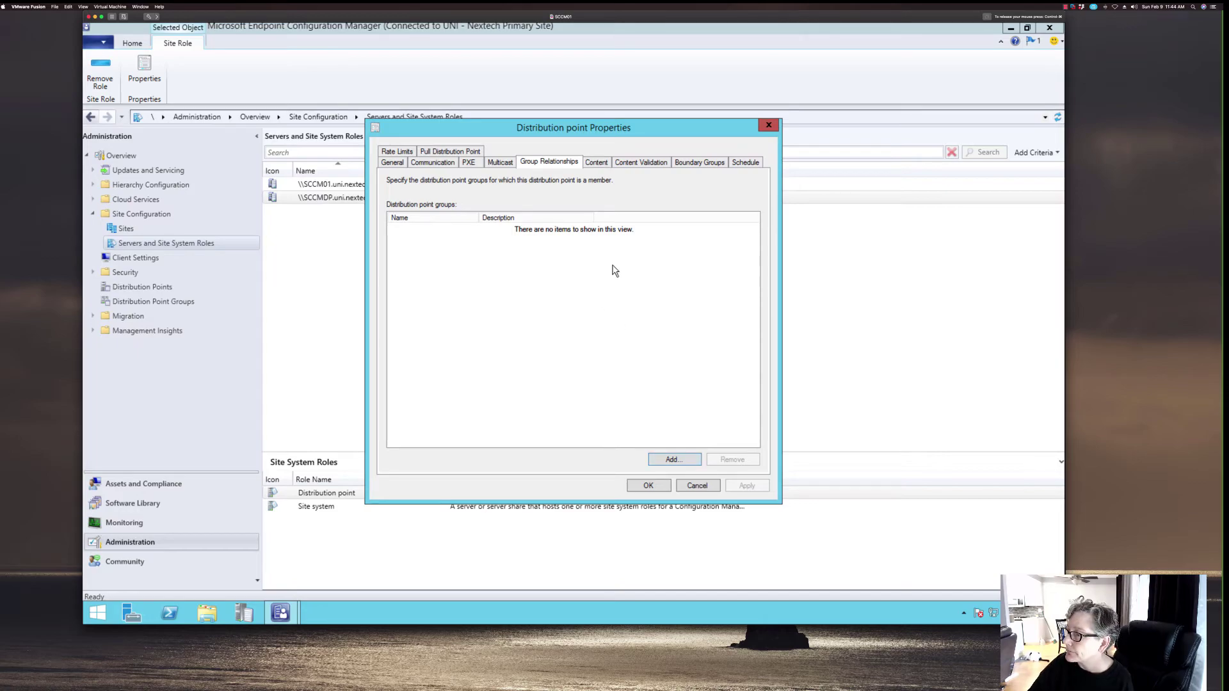
Step: Review the distribution point's assigned content, group relationships, content validation and boundary groups, then close its properties without changes
{"action": "left_click", "coordinate": [596, 163]}
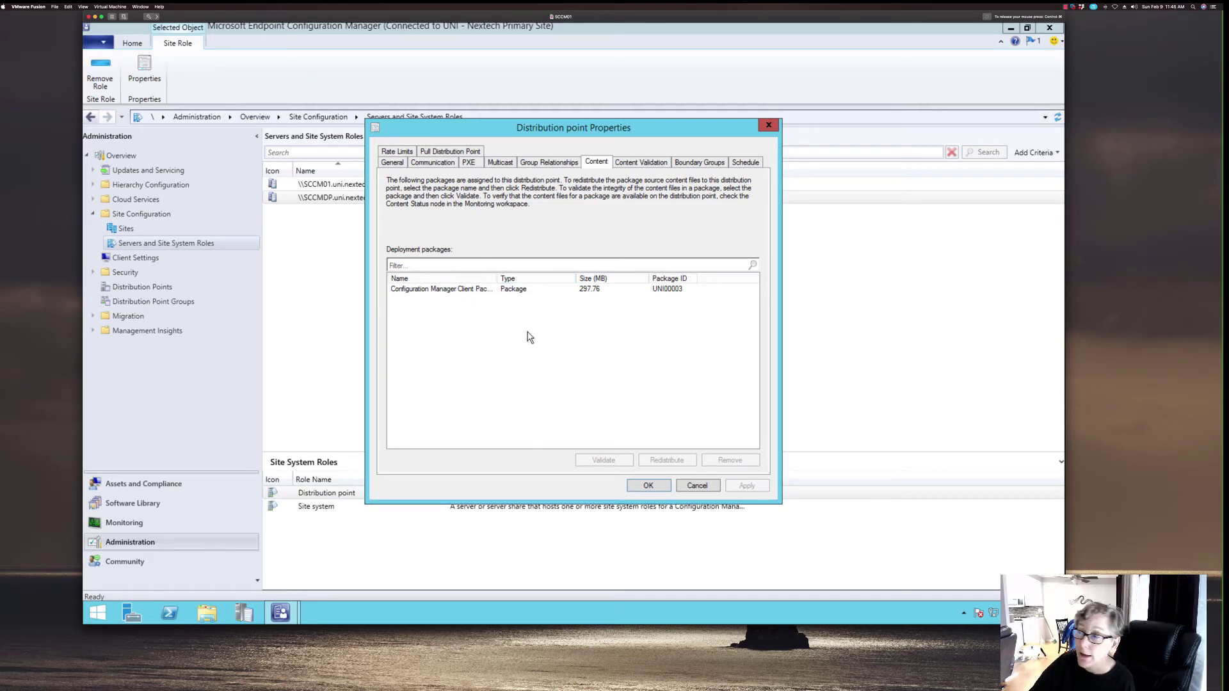
{"action": "left_click", "coordinate": [550, 165]}
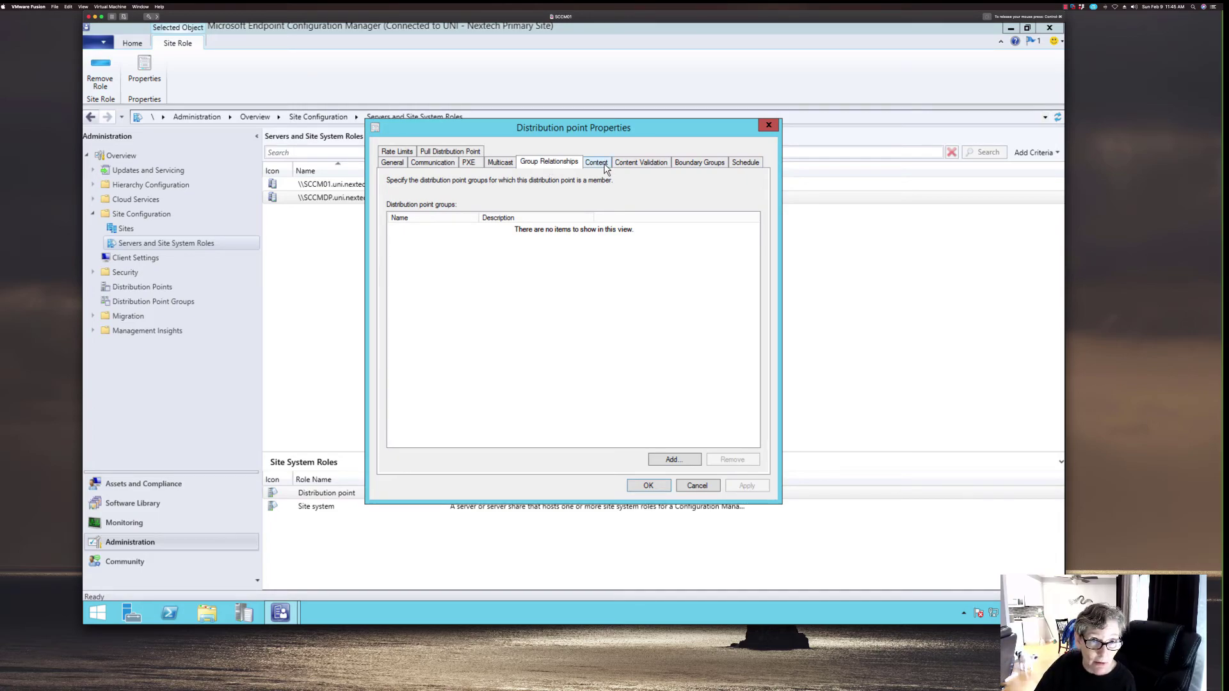
{"action": "left_click", "coordinate": [630, 164]}
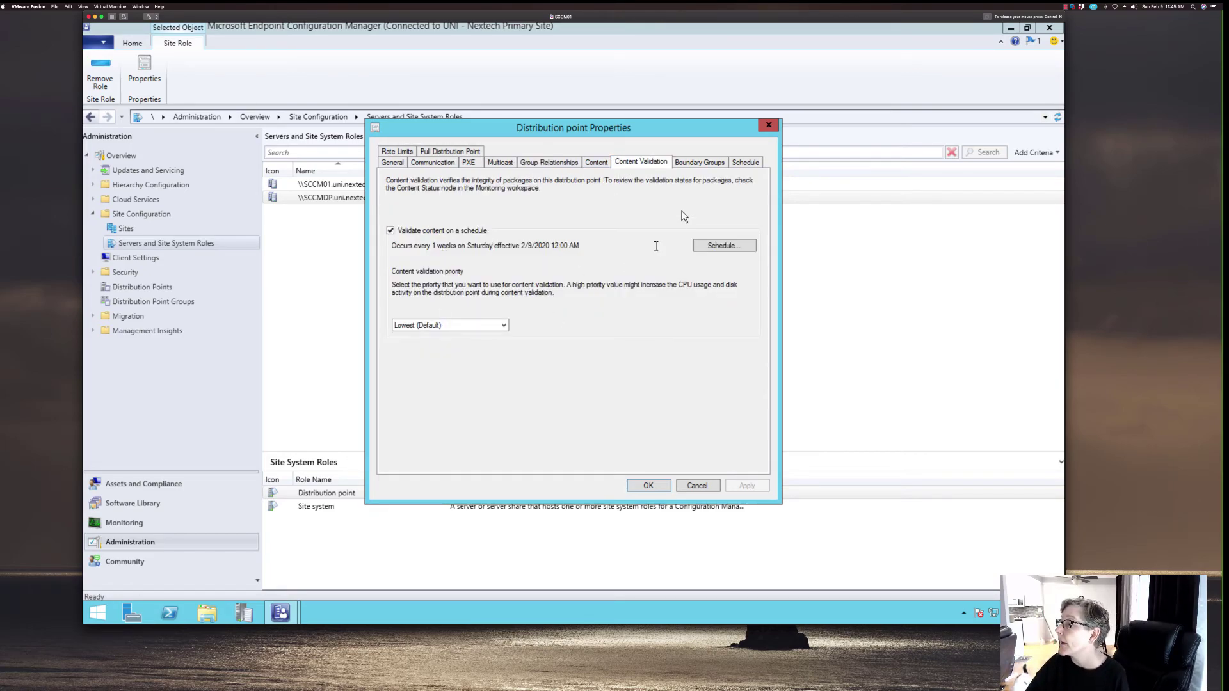
{"action": "left_click", "coordinate": [706, 164]}
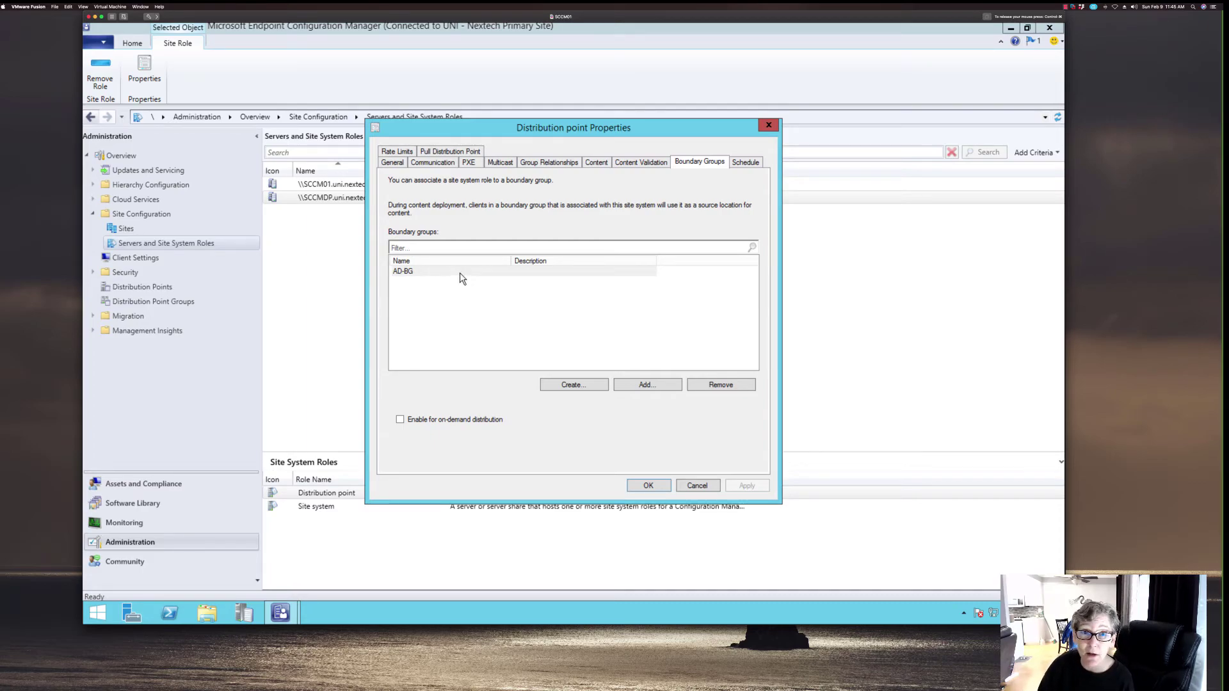
{"action": "left_click", "coordinate": [703, 485]}
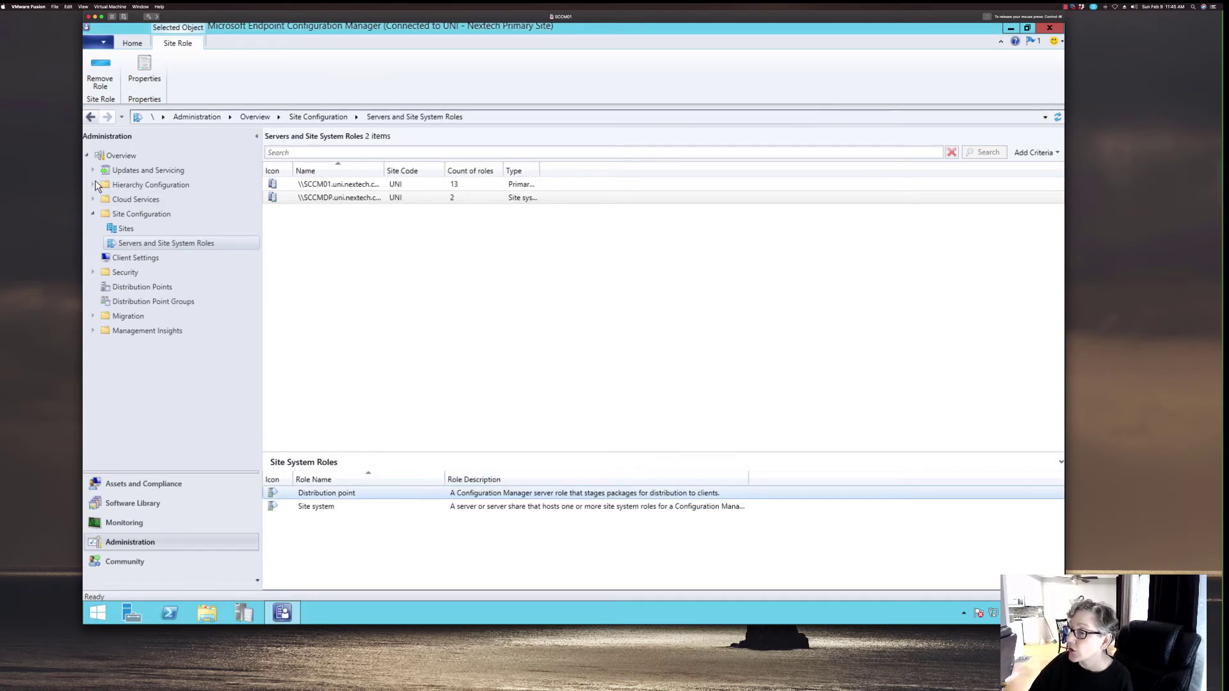
Step: Inspect the site assignment and site system server options for a new boundary group, then cancel without creating it
{"action": "left_click", "coordinate": [93, 184]}
{"action": "left_click", "coordinate": [137, 230]}
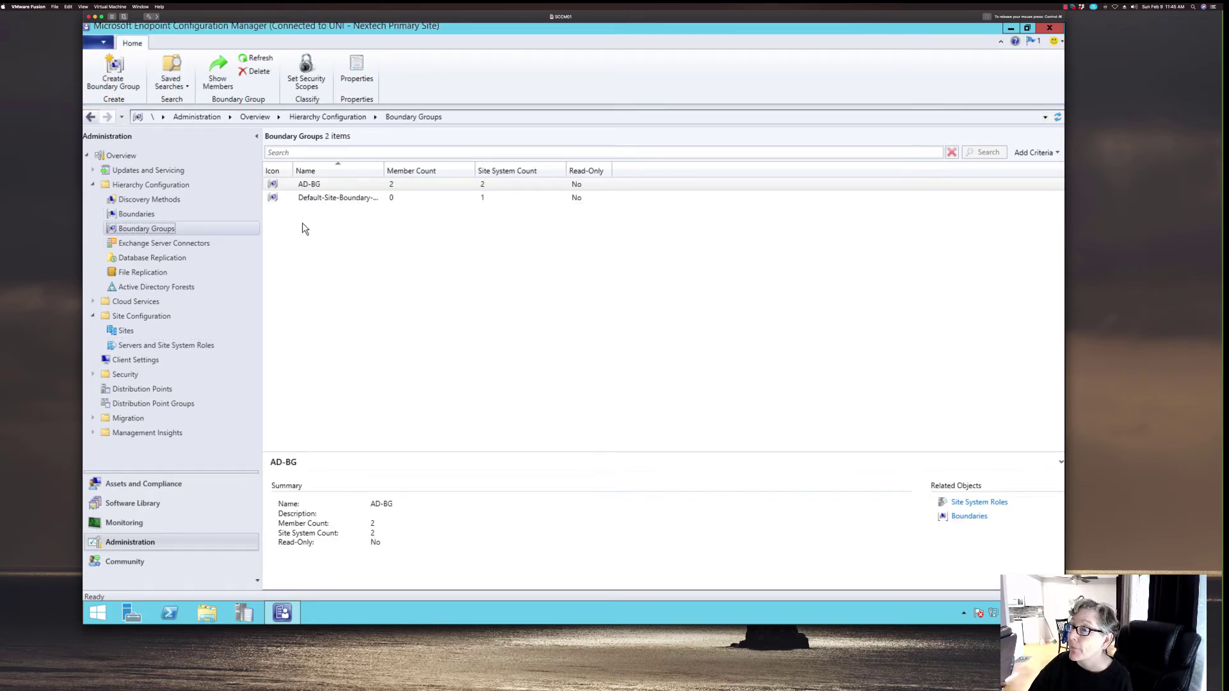
{"action": "left_click", "coordinate": [118, 78]}
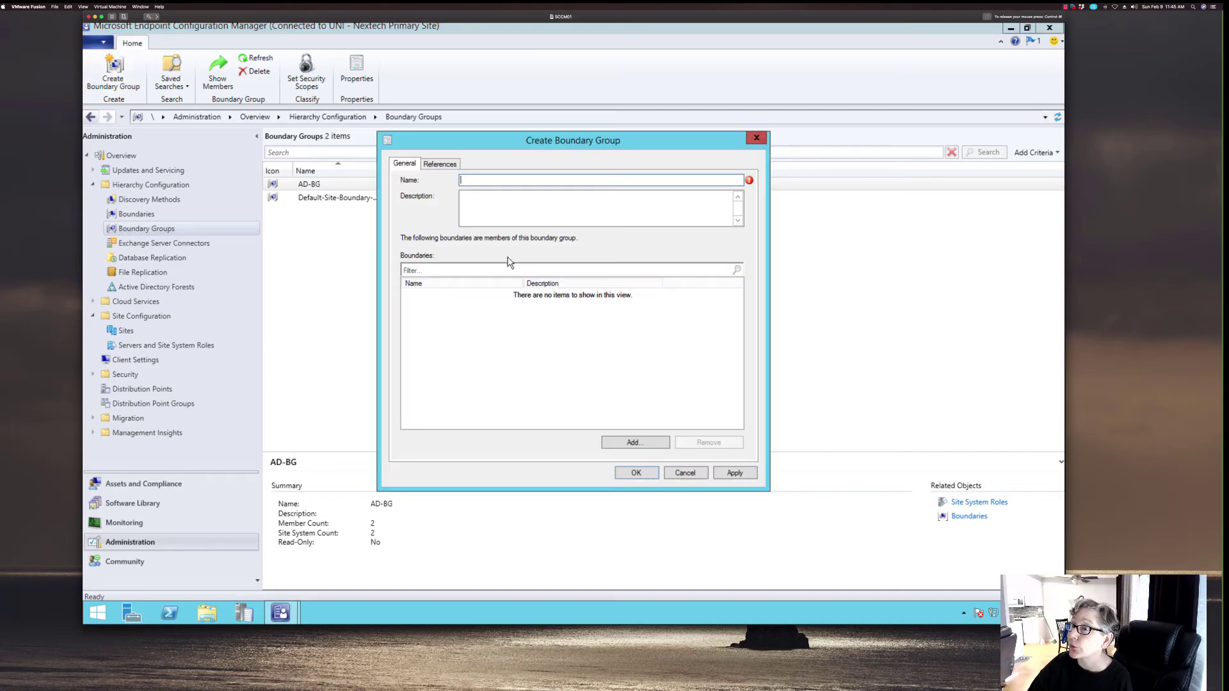
{"action": "left_click", "coordinate": [448, 164]}
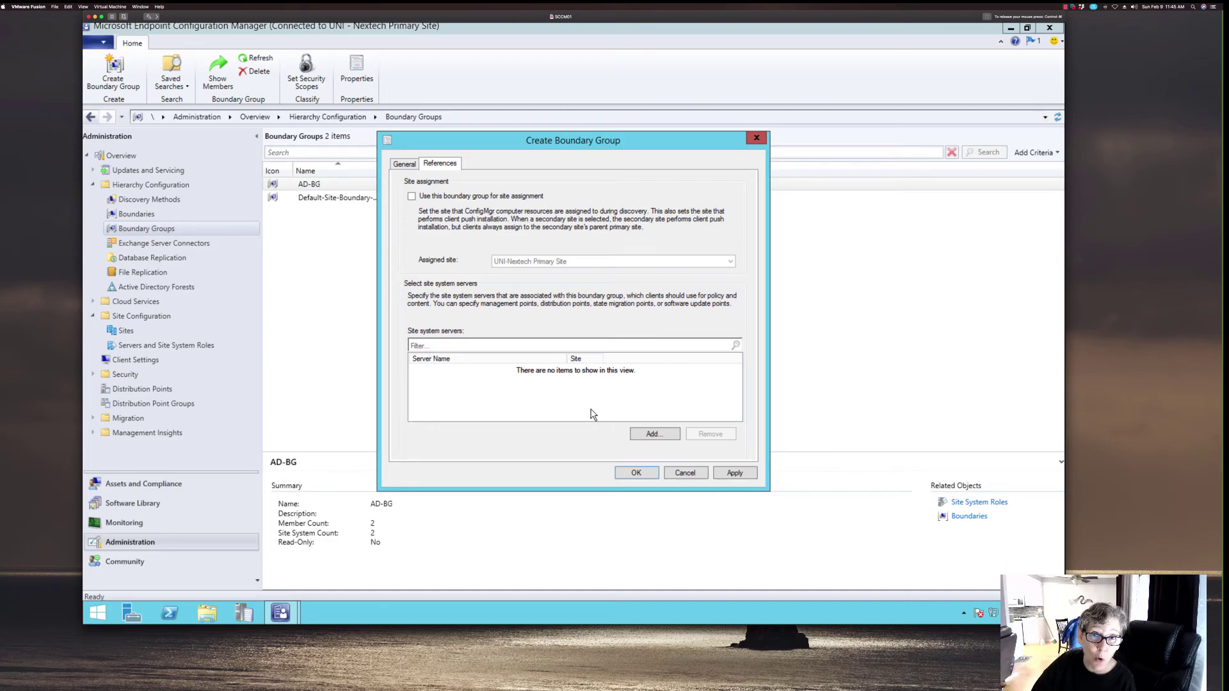
{"action": "left_click", "coordinate": [652, 433]}
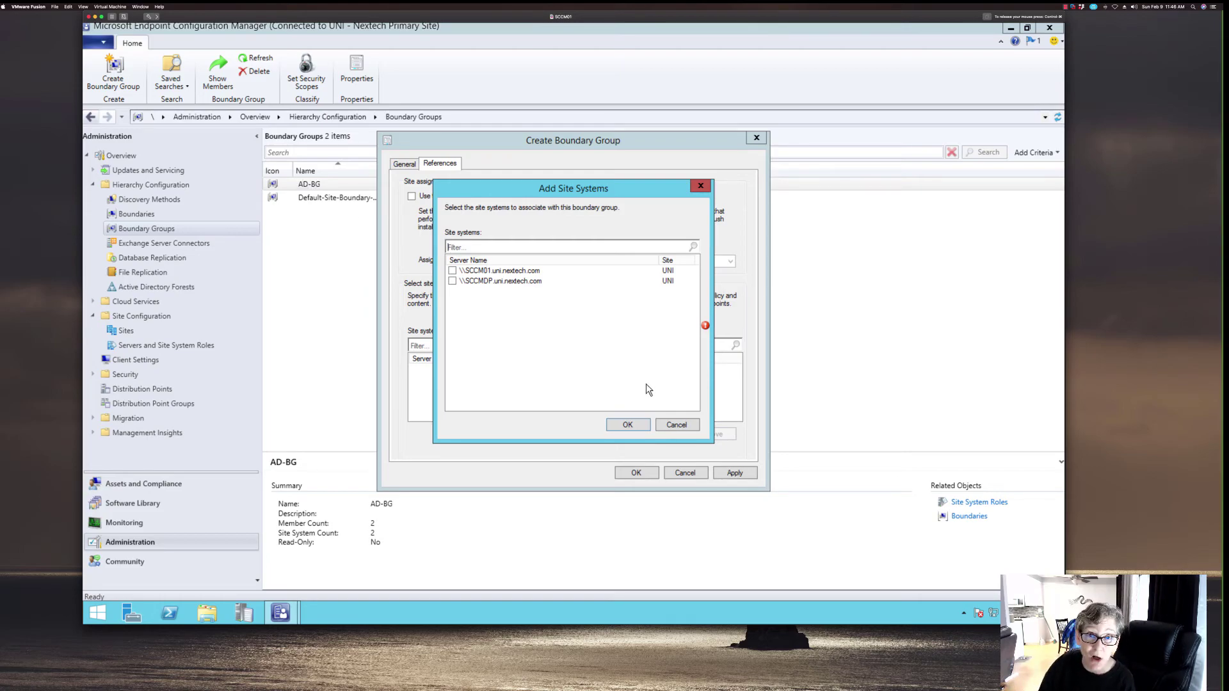
{"action": "left_click", "coordinate": [675, 424]}
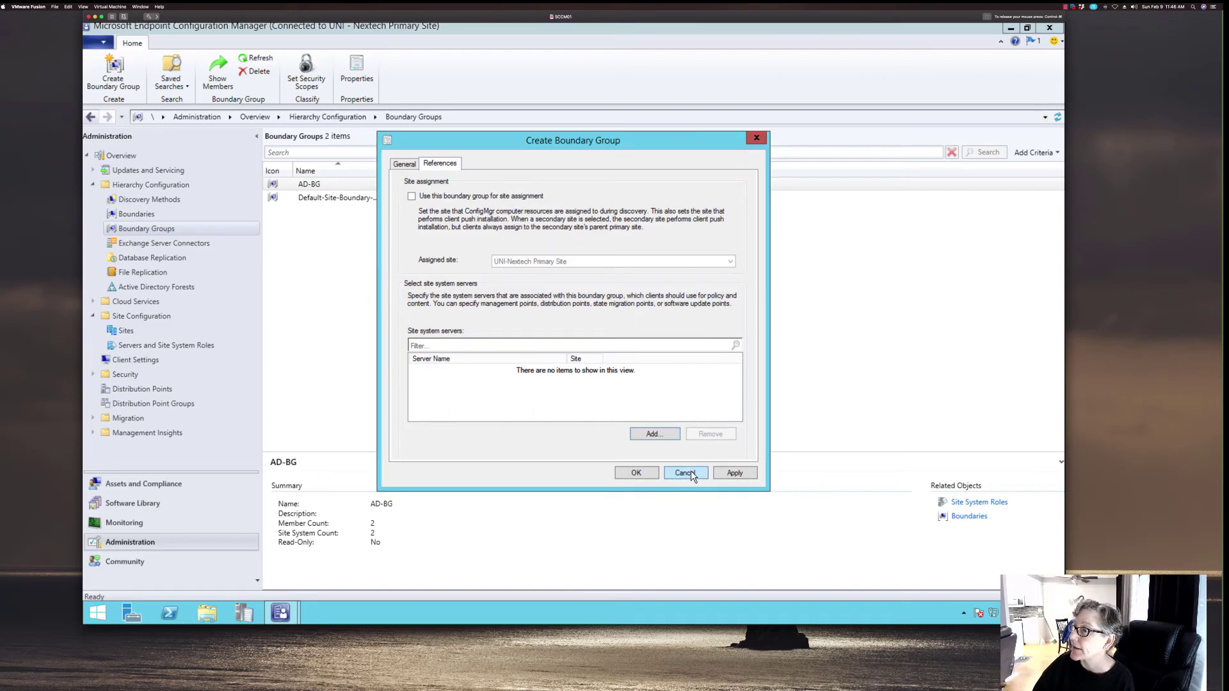
{"action": "left_click", "coordinate": [684, 473]}
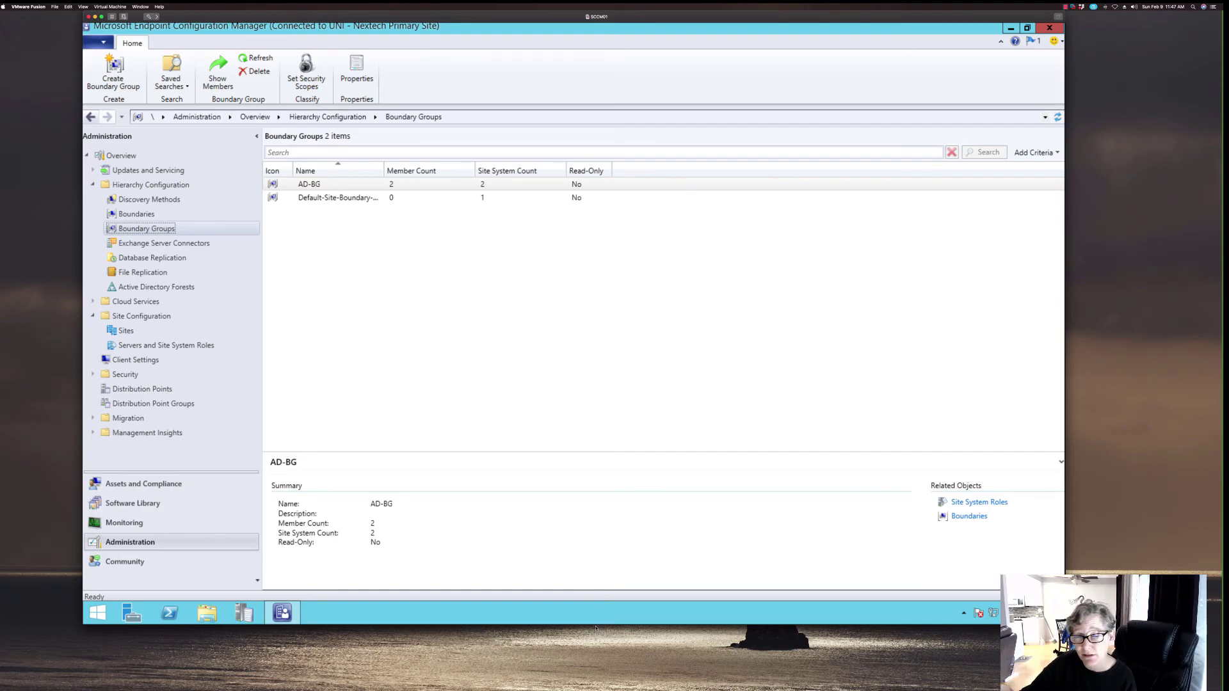
Step: Review the detailed status messages of SCCM01 and SCCMDP in the Distribution Point Configuration Status, including SCCMDP's restart message
{"action": "left_click", "coordinate": [172, 526]}
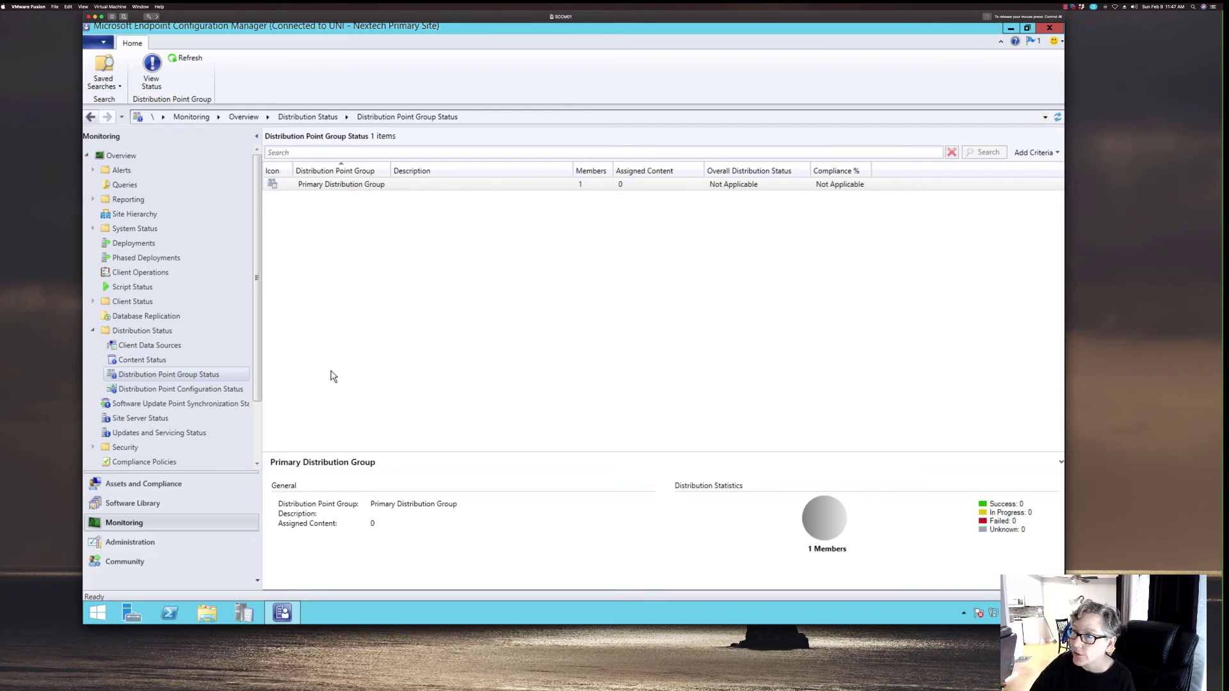
{"action": "left_click", "coordinate": [233, 389]}
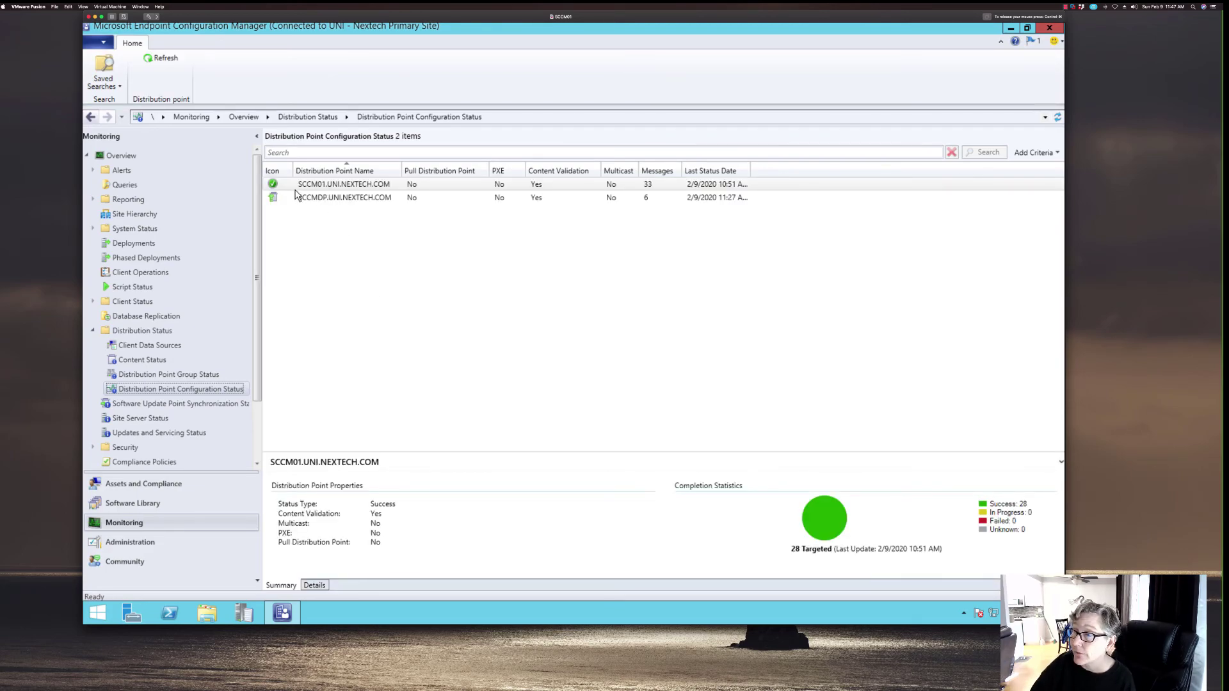
{"action": "left_click", "coordinate": [291, 186]}
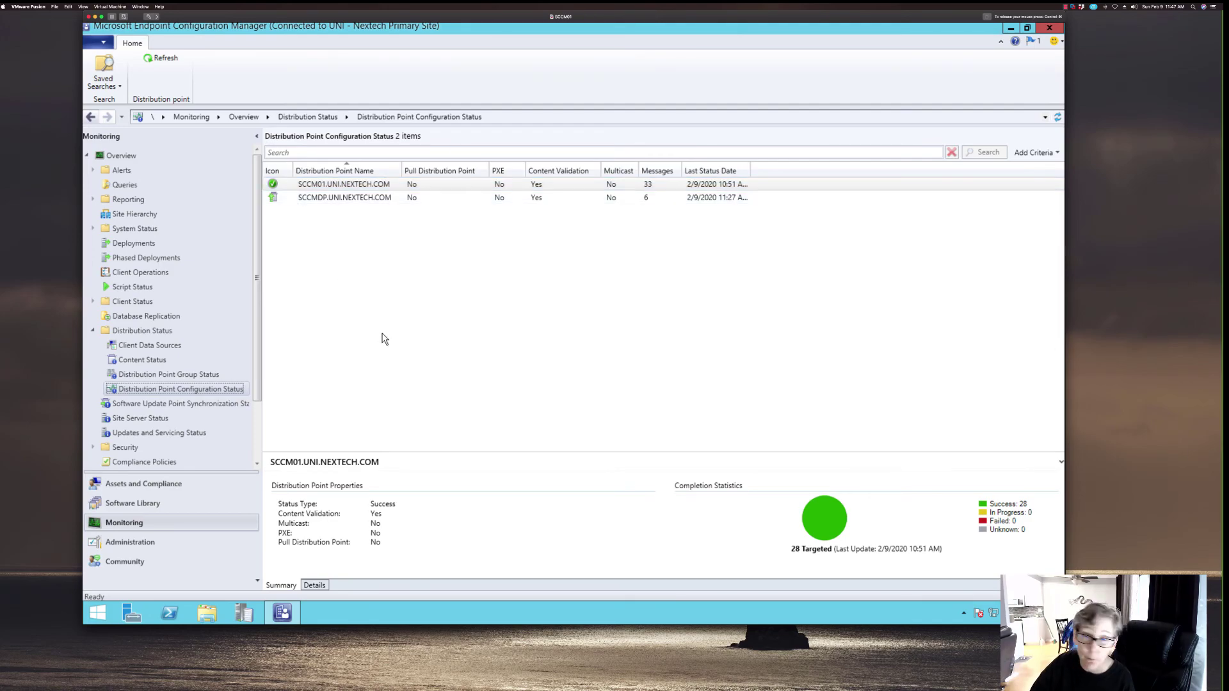
{"action": "left_click", "coordinate": [318, 584]}
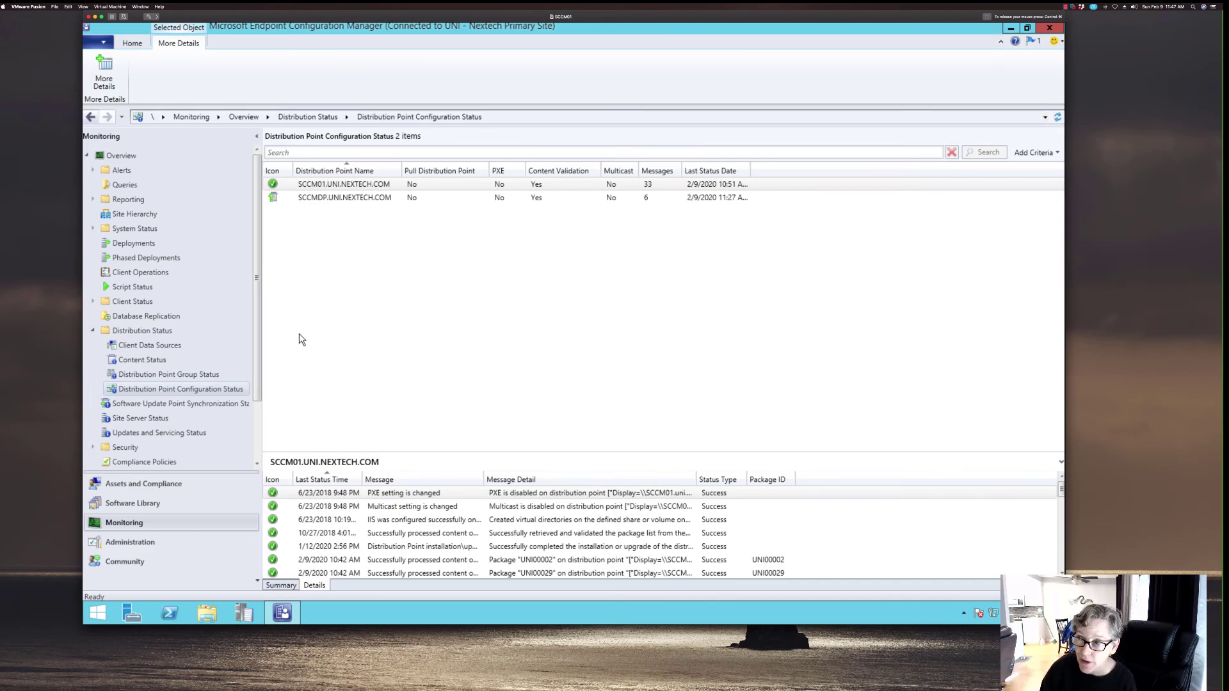
{"action": "left_click", "coordinate": [312, 197]}
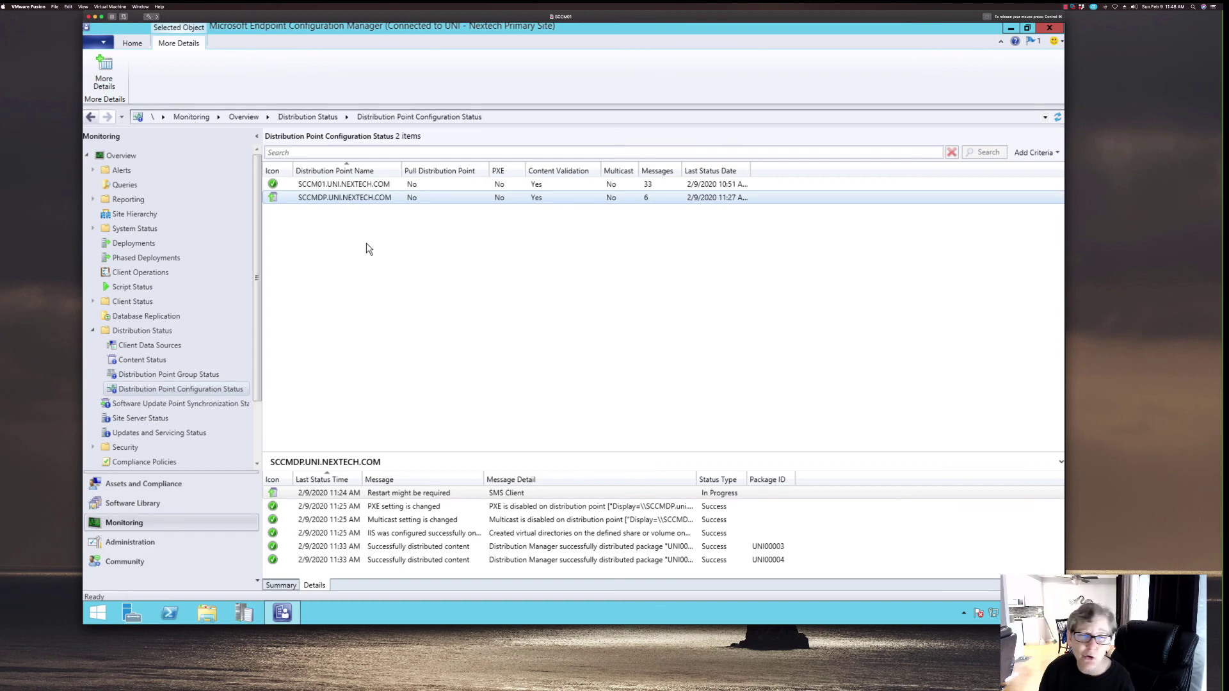
{"action": "left_click", "coordinate": [384, 492]}
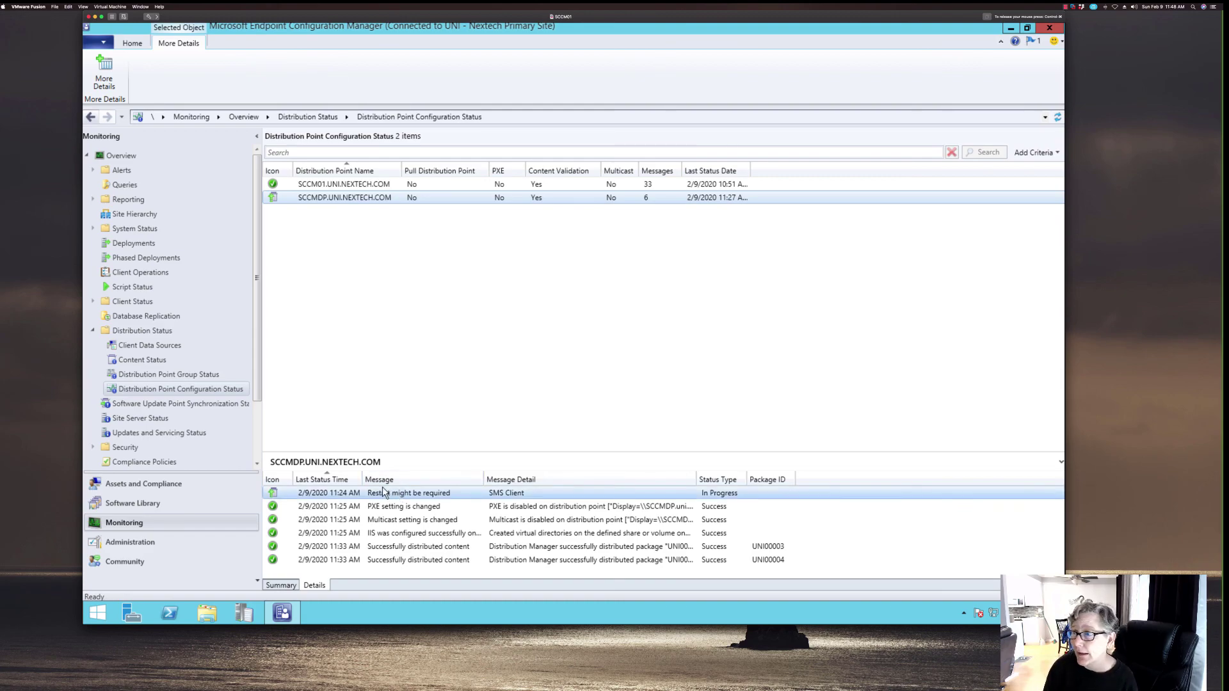